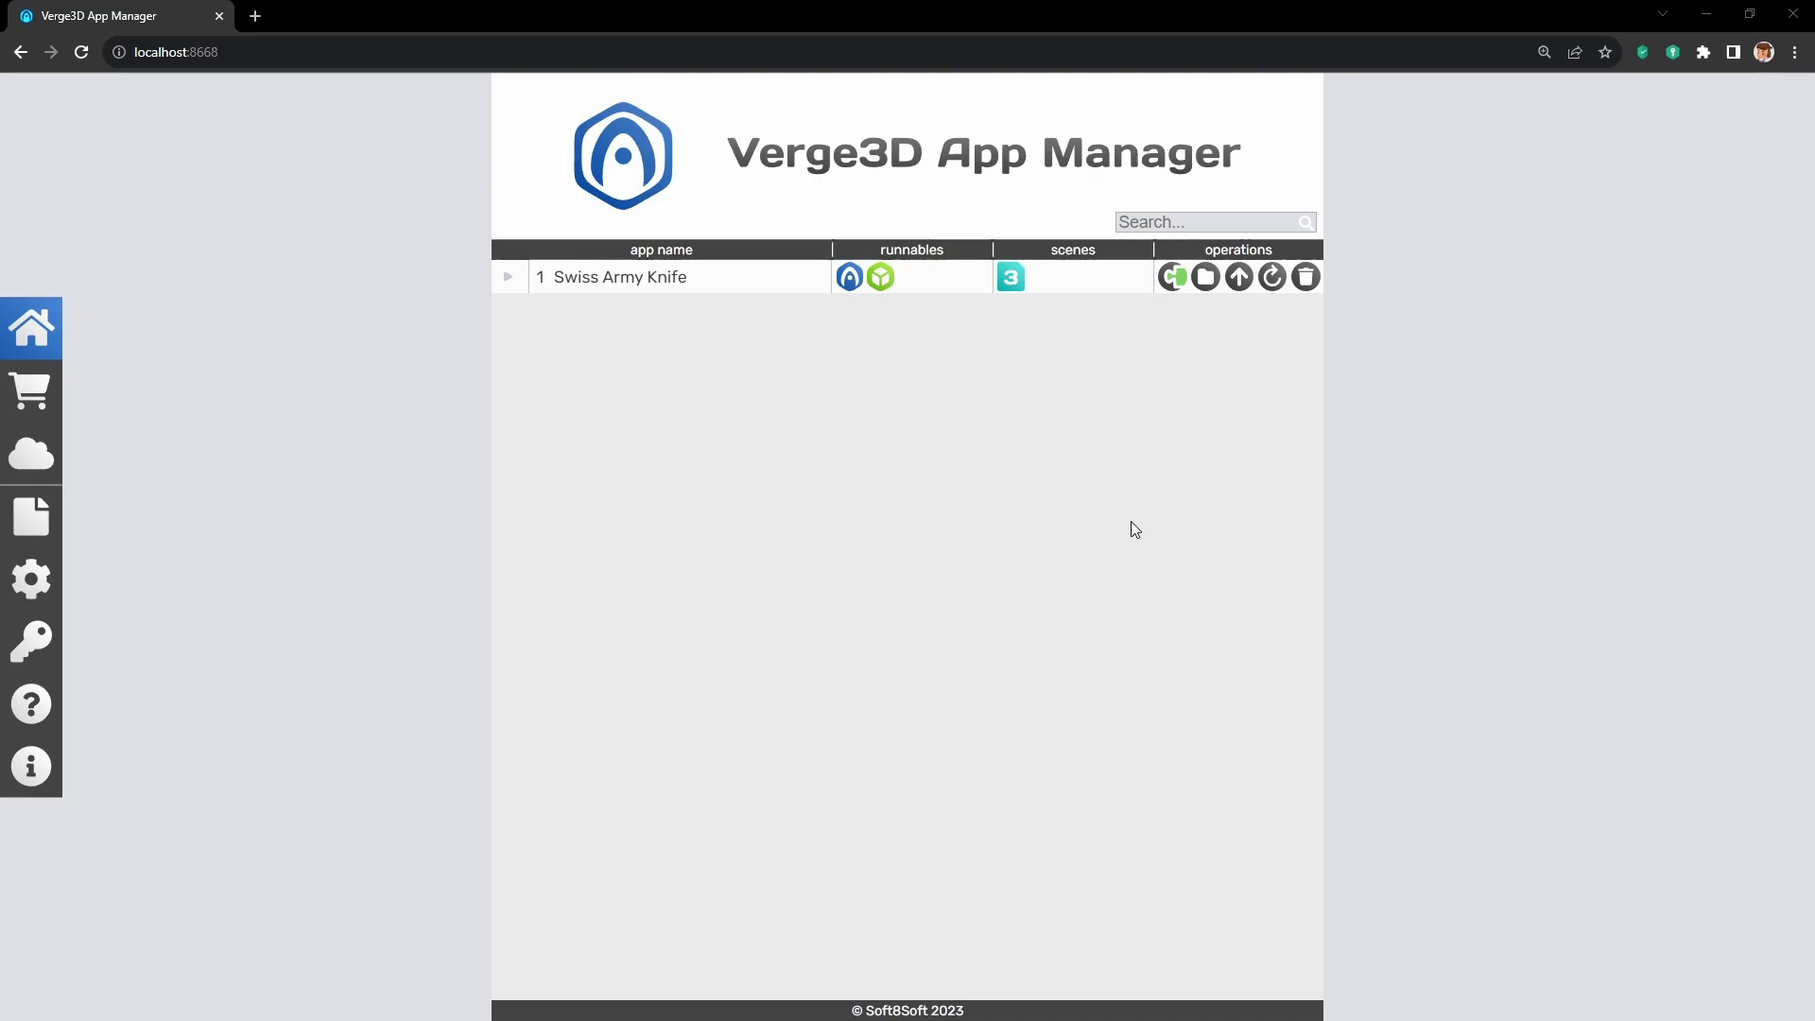
Upload the Swiss Army Knife app to Verge3D Network
{"action": "left_click", "coordinate": [1238, 277]}
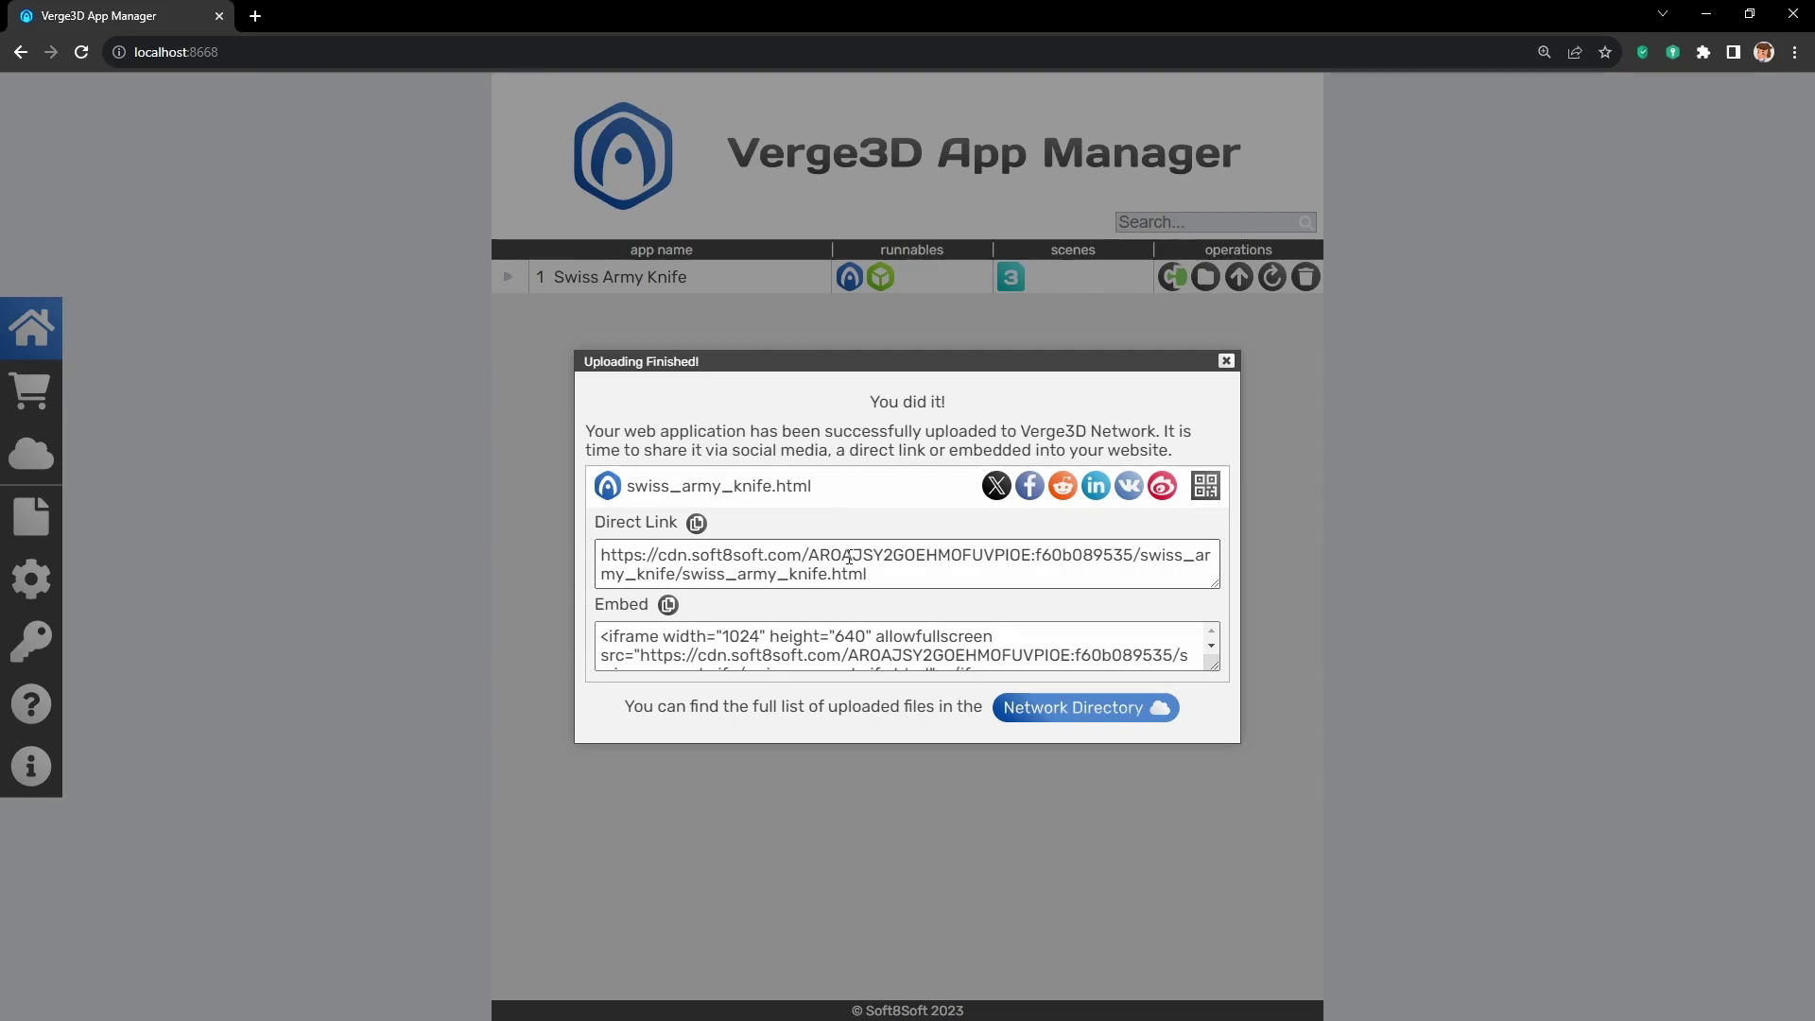
{"action": "left_click", "coordinate": [886, 576]}
{"action": "right_click", "coordinate": [685, 559]}
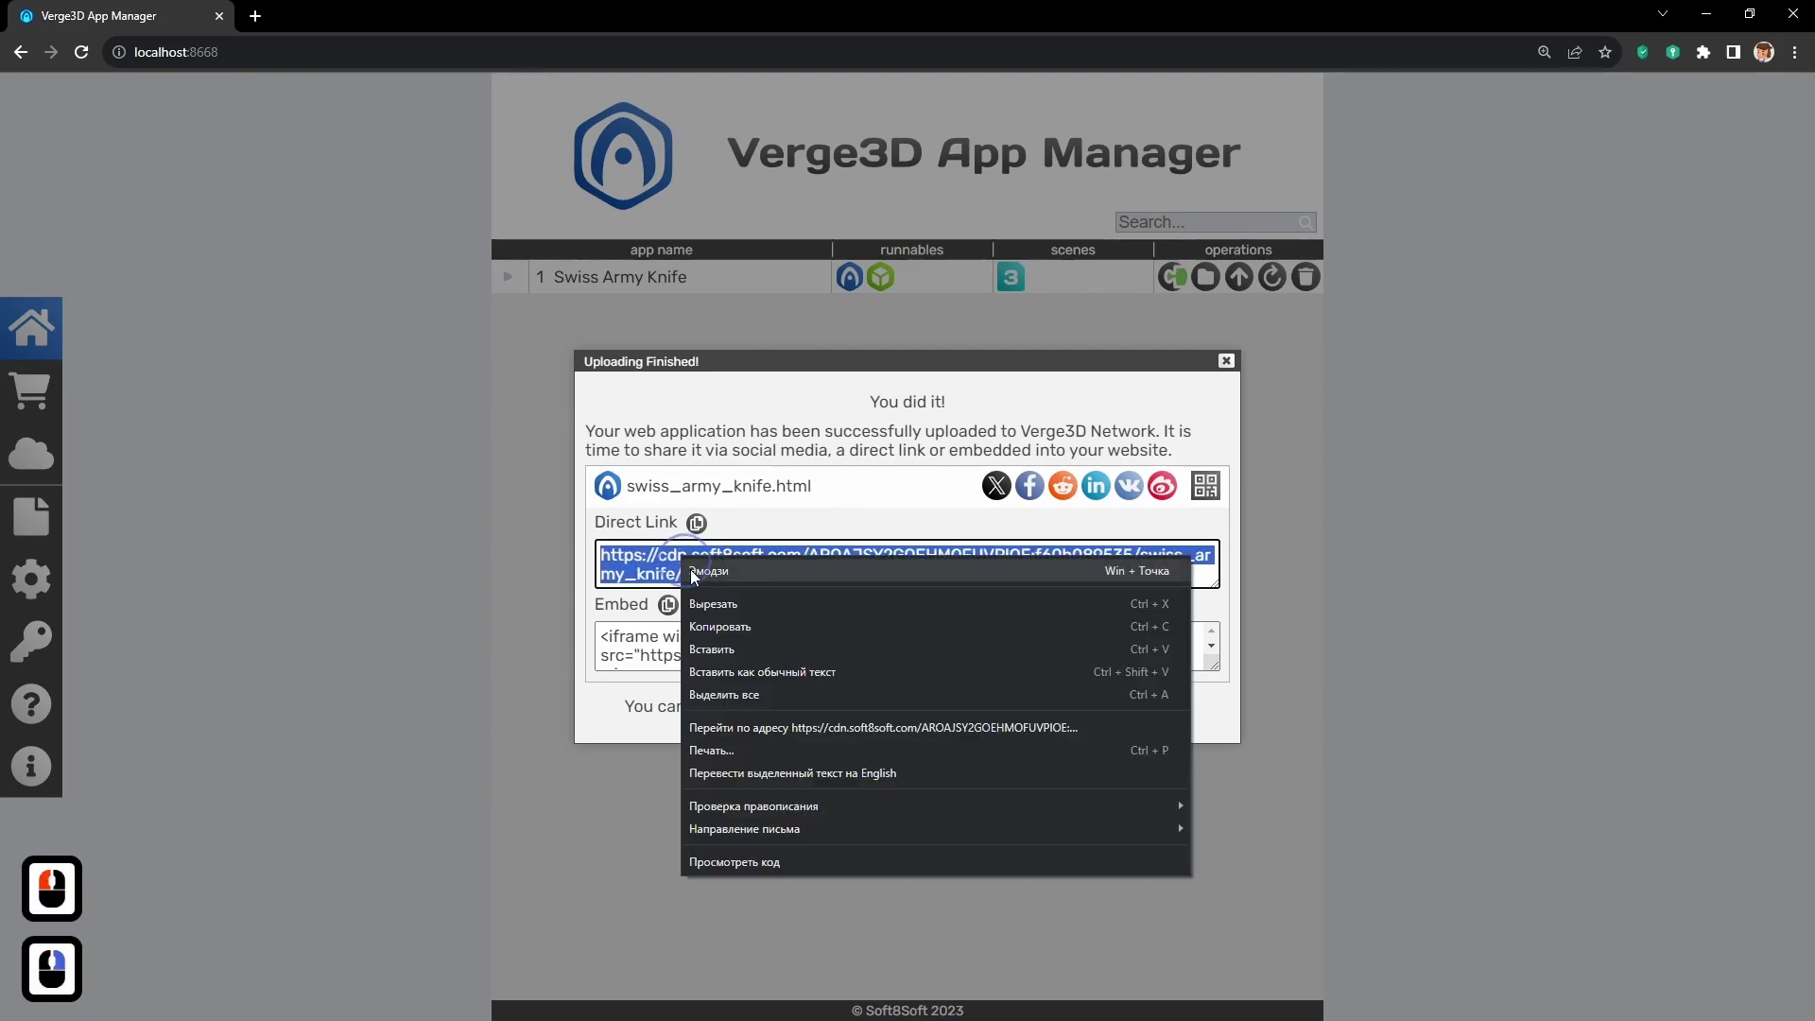
{"action": "left_click", "coordinate": [718, 629]}
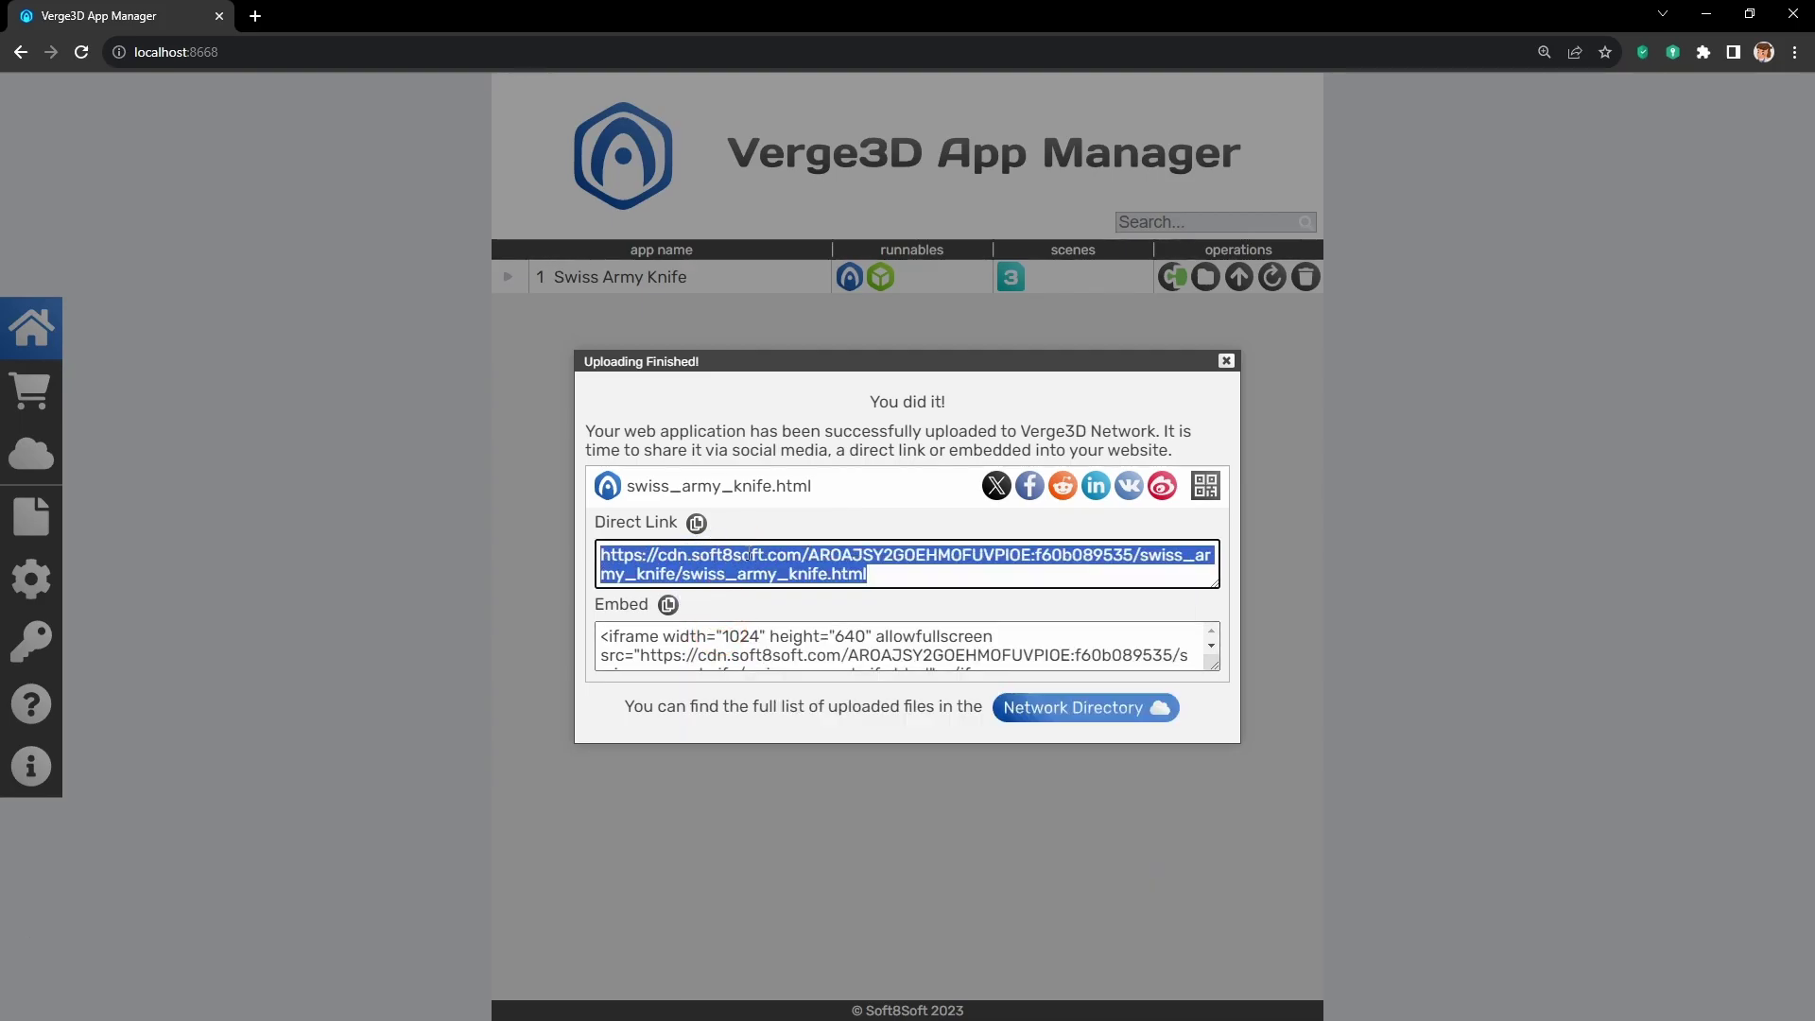
{"action": "left_click", "coordinate": [749, 554]}
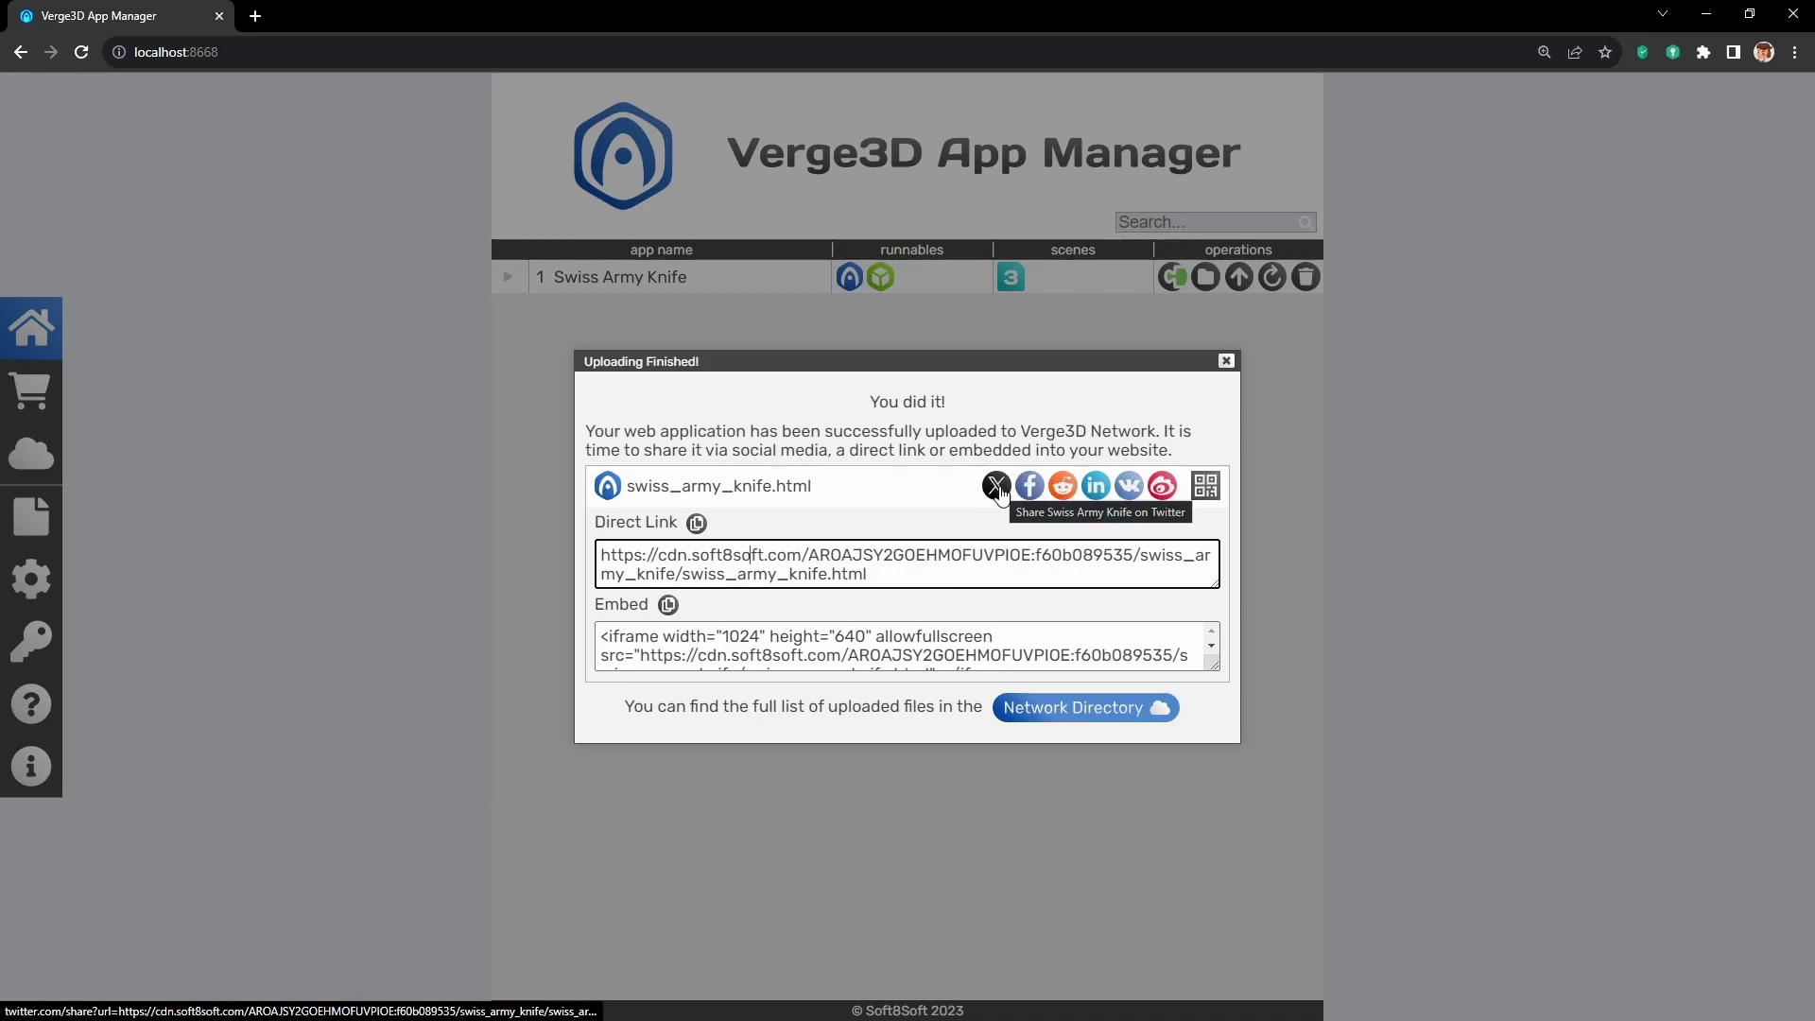
Find swiss_army_knife.html in the Verge3D Network file list and open its link options
{"action": "left_click", "coordinate": [1225, 363]}
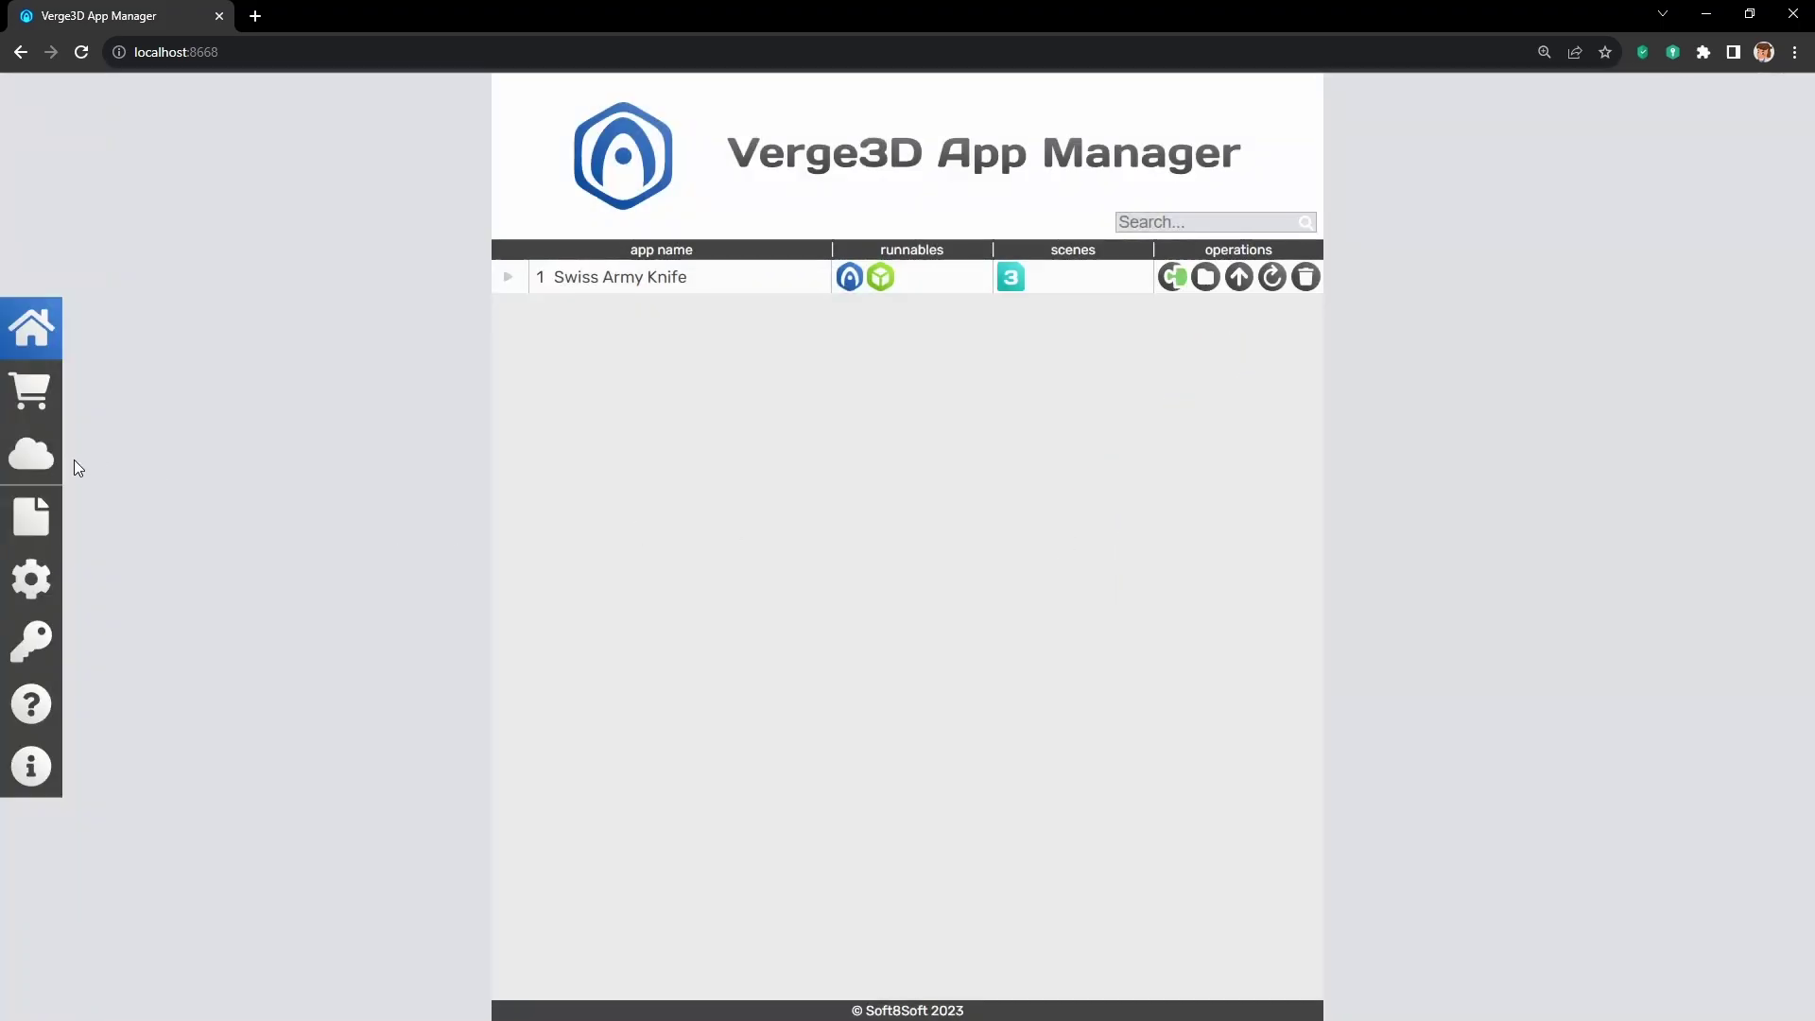
{"action": "left_click", "coordinate": [31, 457]}
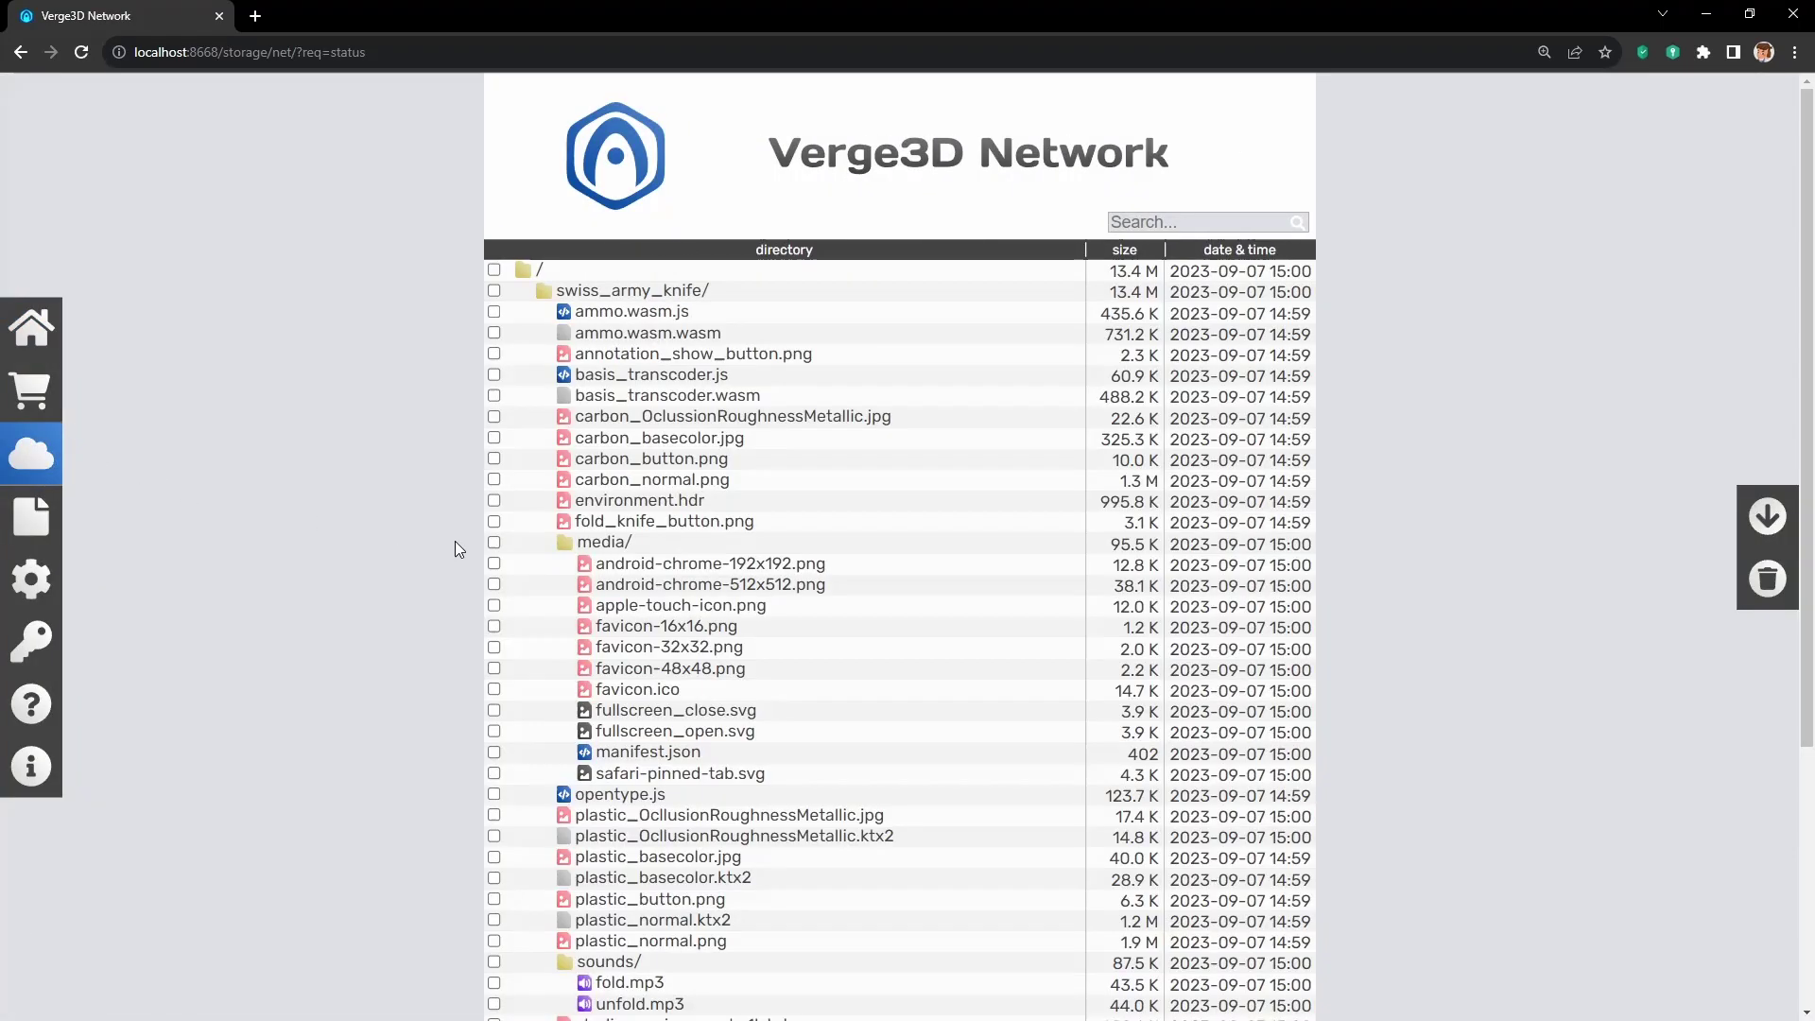
{"action": "scroll", "coordinate": [454, 535], "scroll_direction": "down", "scroll_amount": 3}
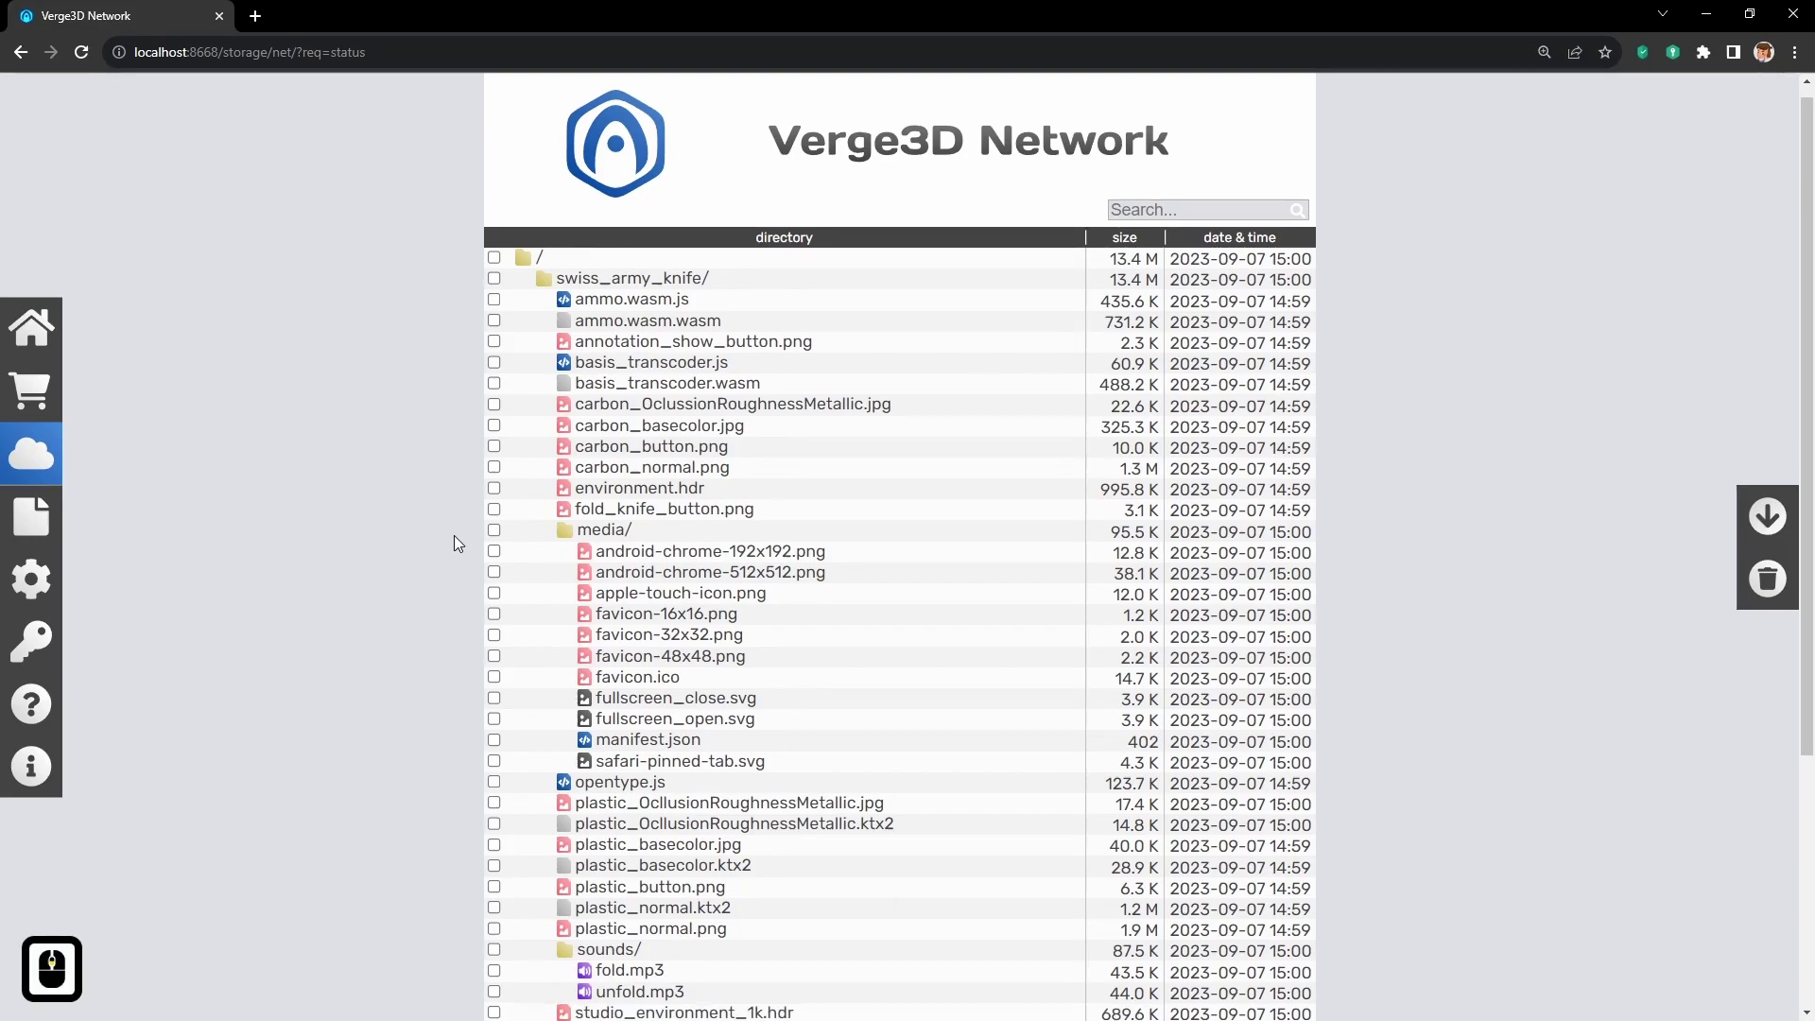
{"action": "scroll", "coordinate": [453, 535], "scroll_direction": "down", "scroll_amount": 1}
{"action": "scroll", "coordinate": [453, 535], "scroll_direction": "up", "scroll_amount": 3}
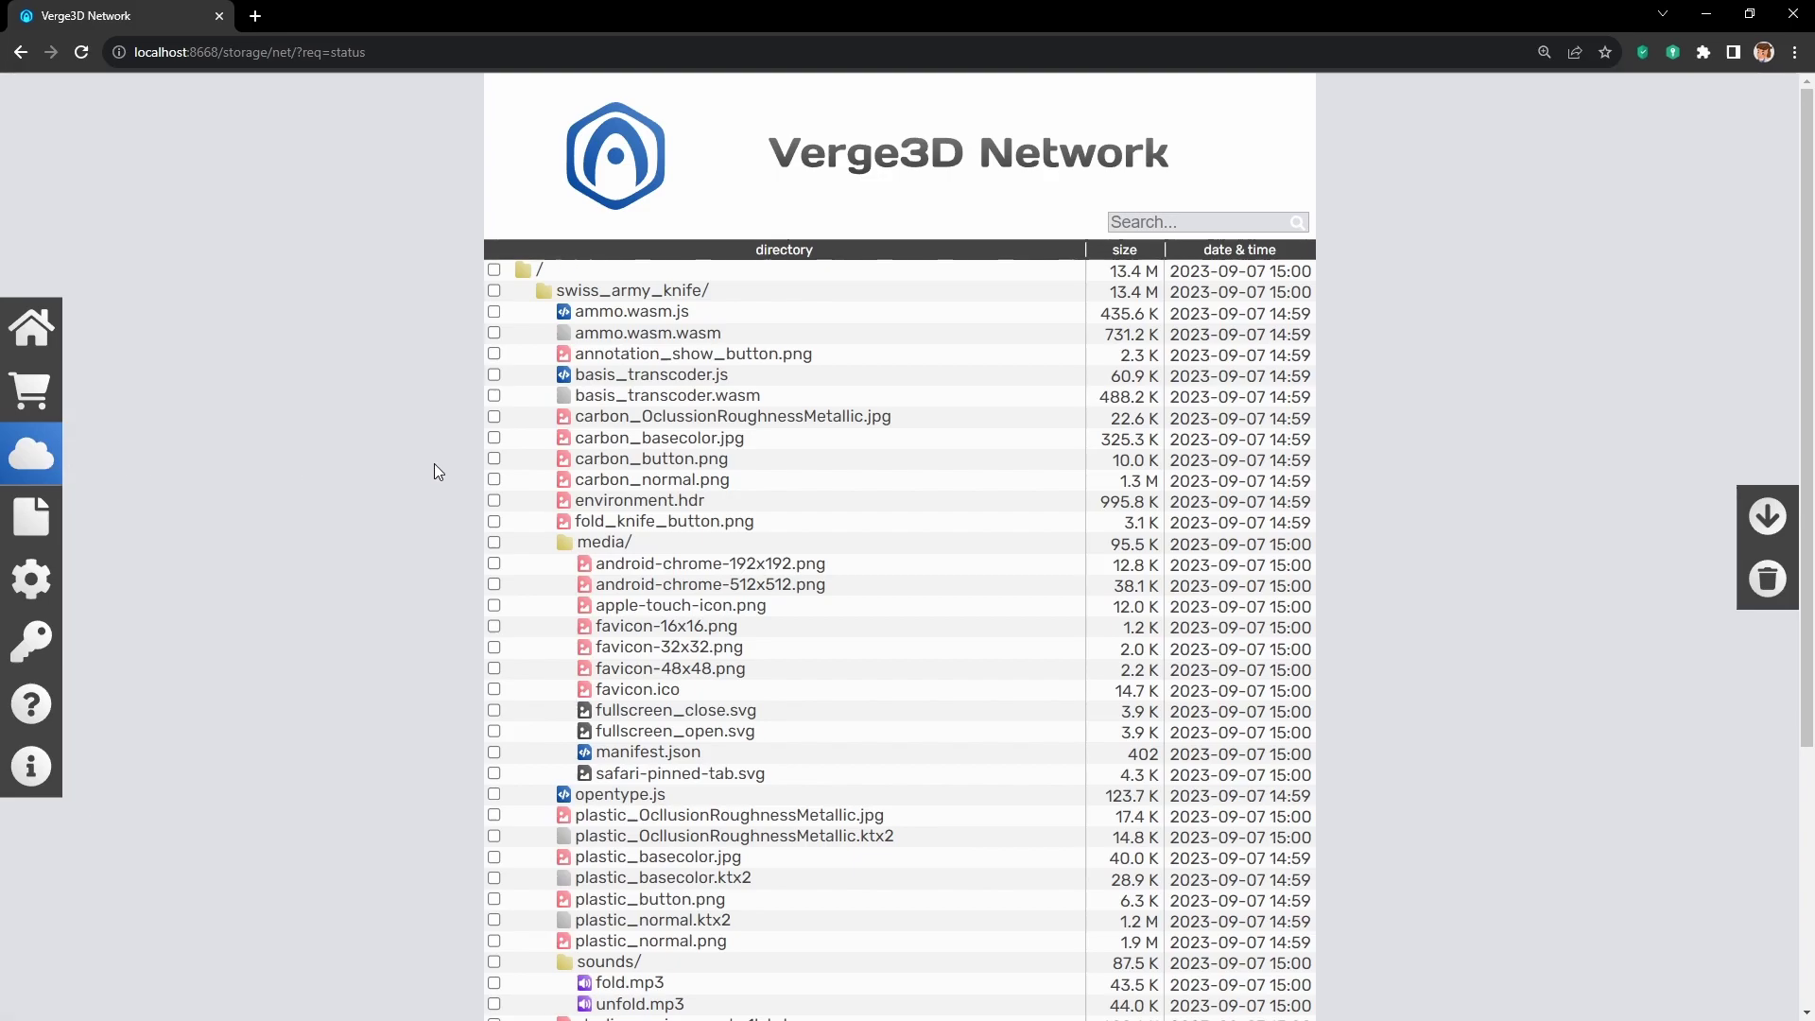
{"action": "scroll", "coordinate": [437, 470], "scroll_direction": "down", "scroll_amount": 3}
{"action": "scroll", "coordinate": [434, 463], "scroll_direction": "down", "scroll_amount": 3}
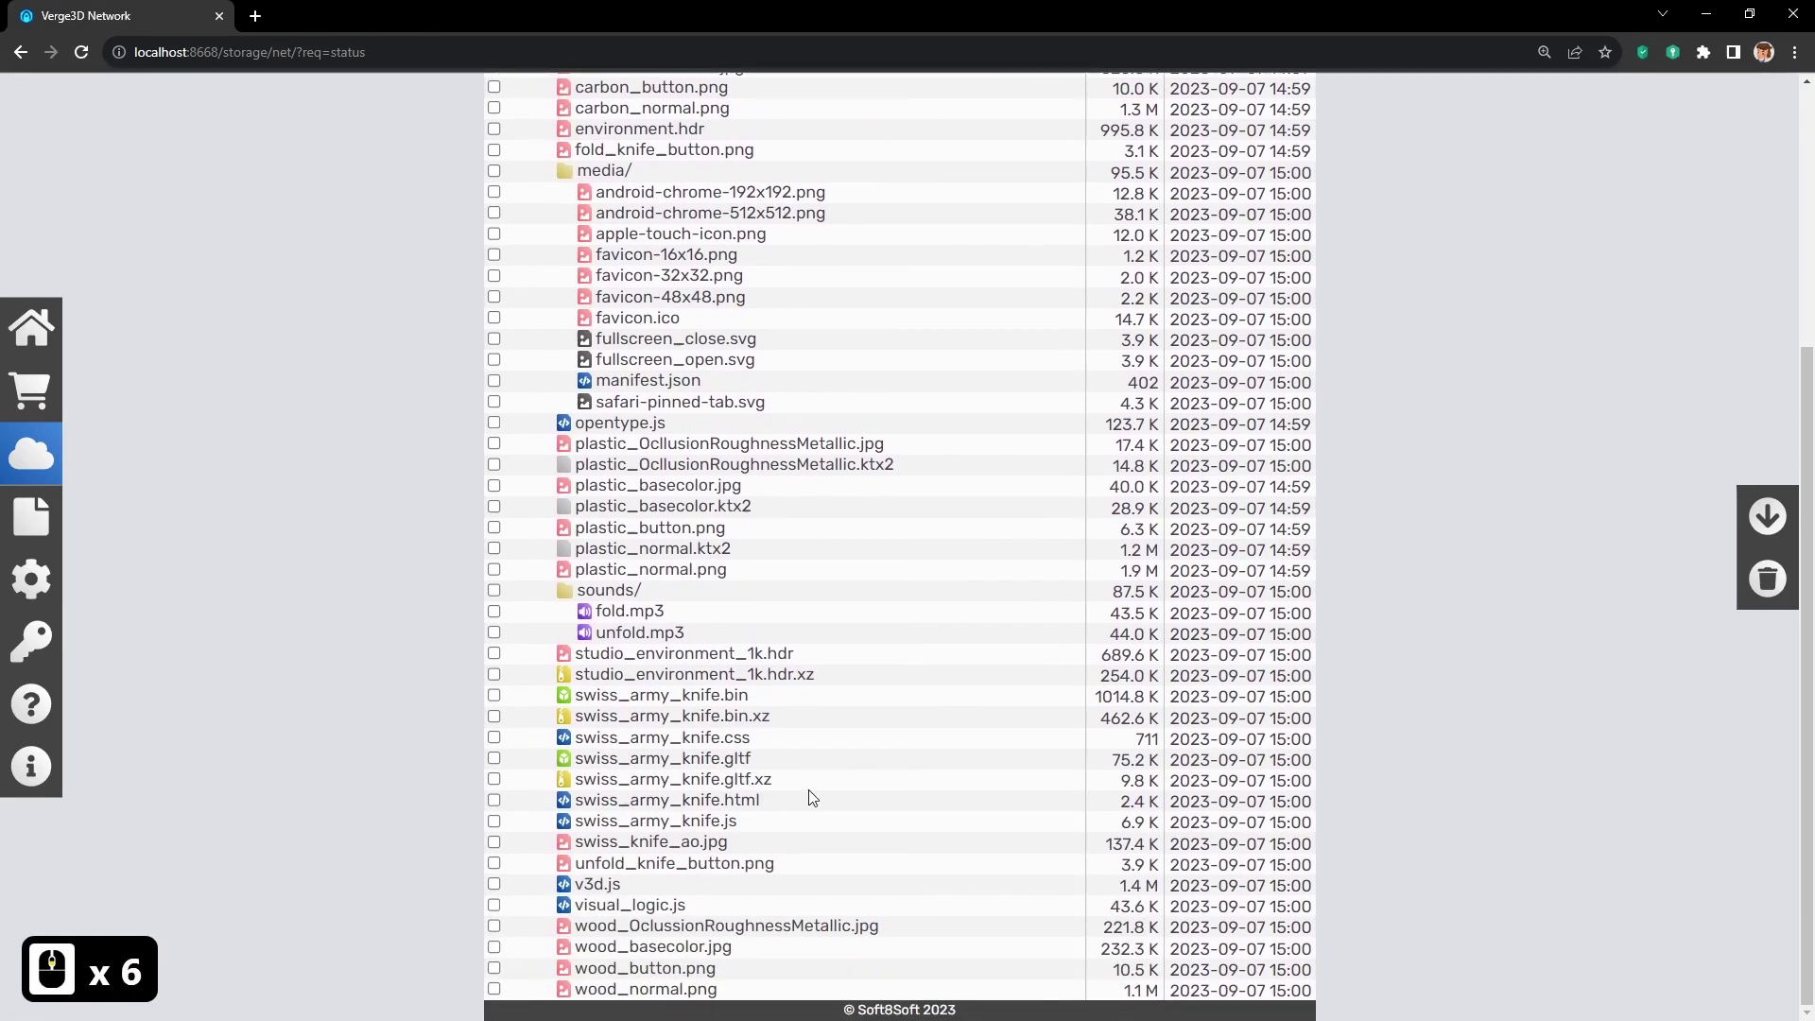
{"action": "right_click", "coordinate": [744, 805]}
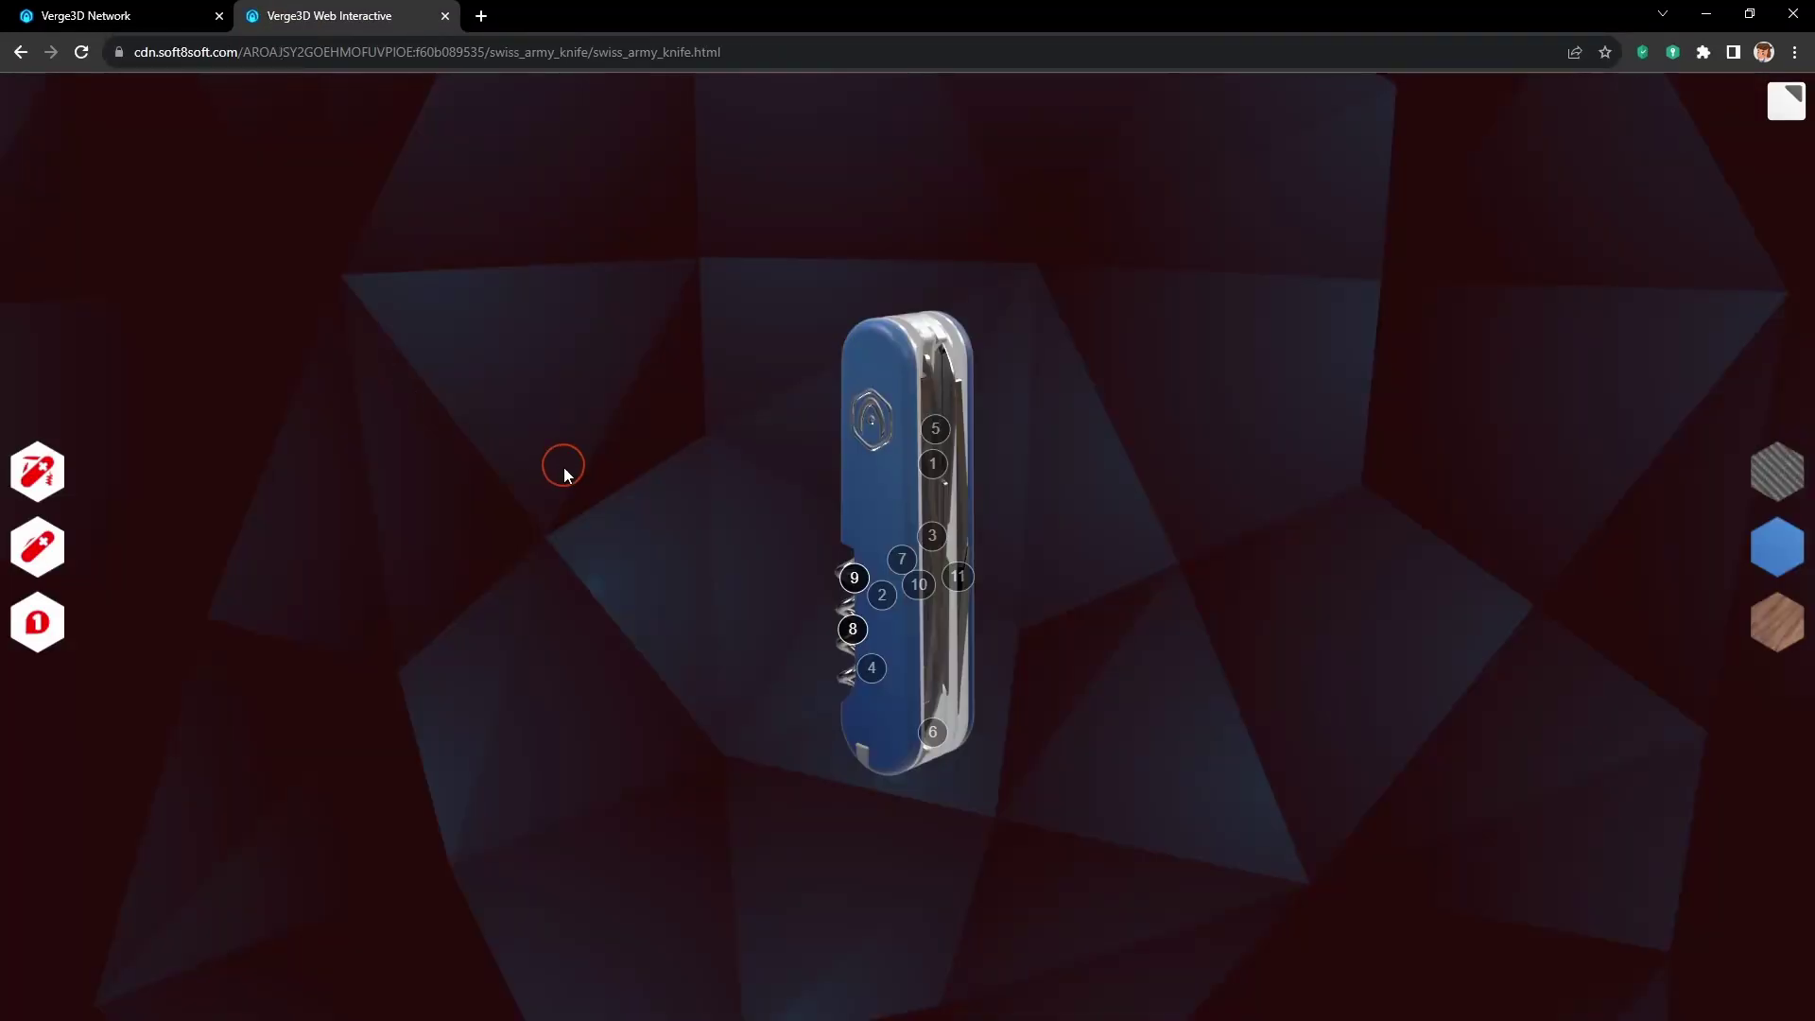
Orbit the camera around the Swiss army knife model in the published web app
{"action": "left_click_drag", "start_coordinate": [563, 467], "coordinate": [690, 544]}
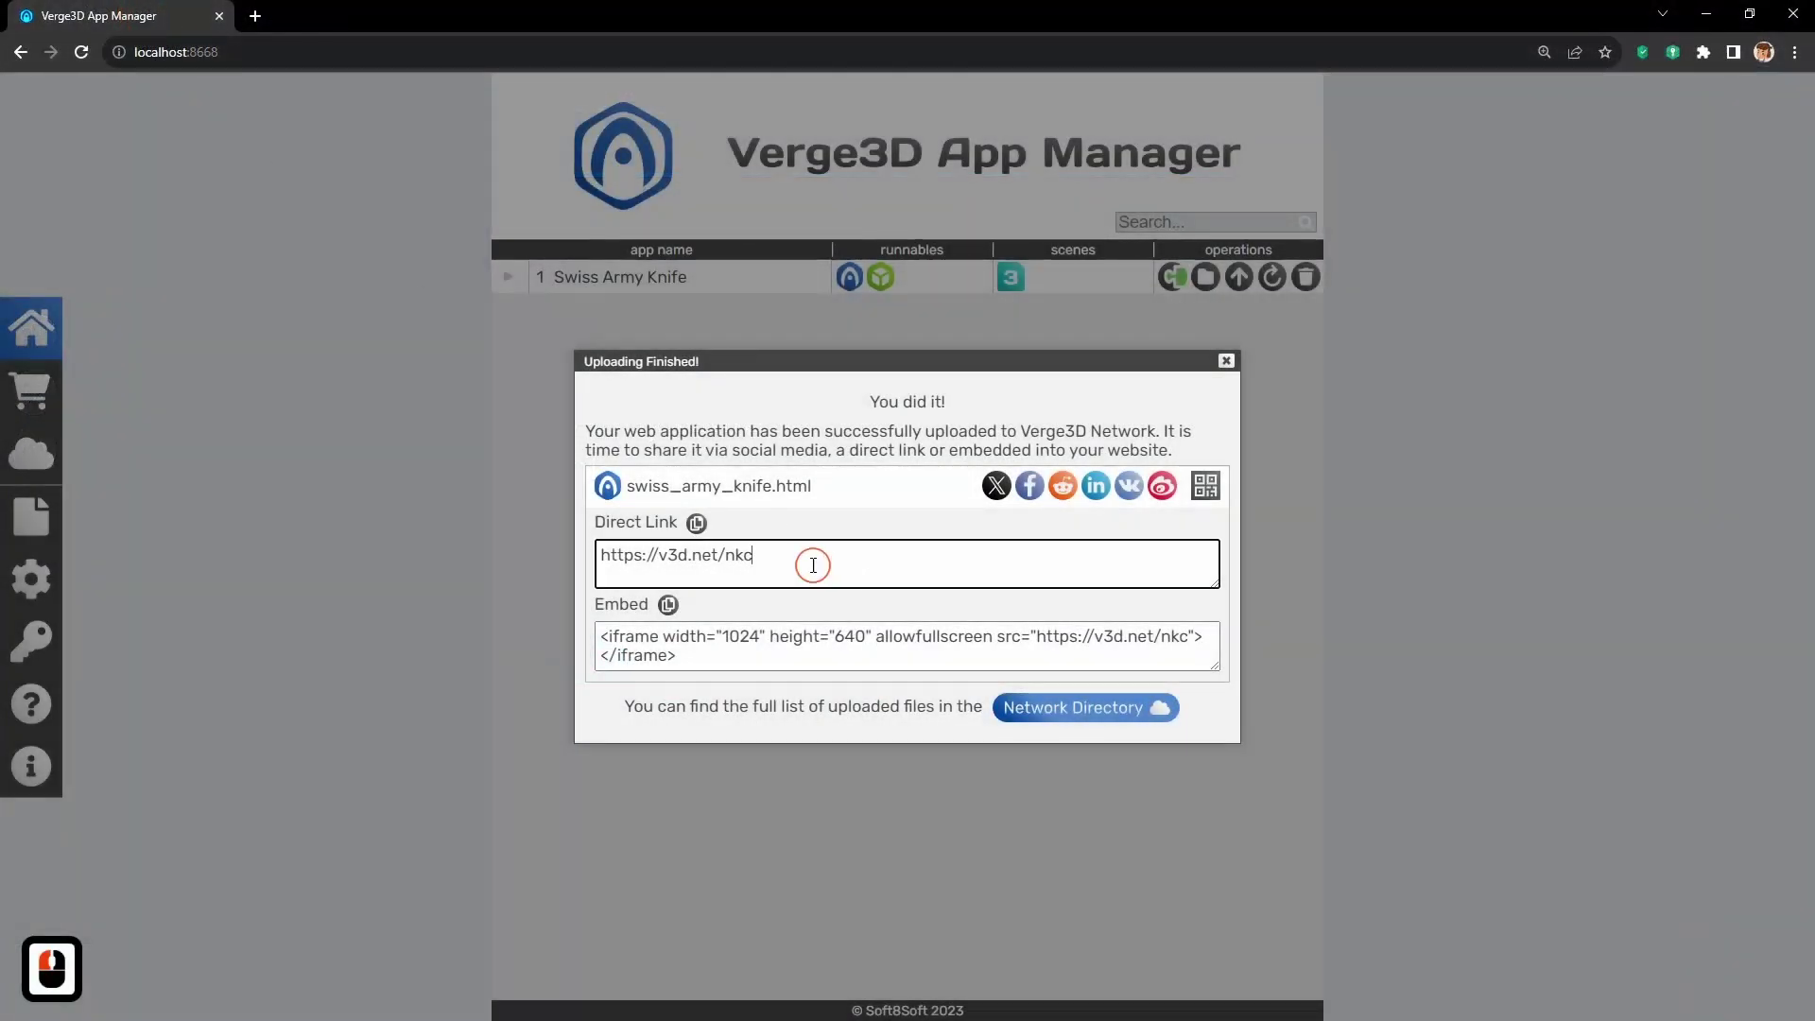
Copy the app's short Direct Link from the upload results
{"action": "left_click_drag", "start_coordinate": [810, 563], "coordinate": [625, 556]}
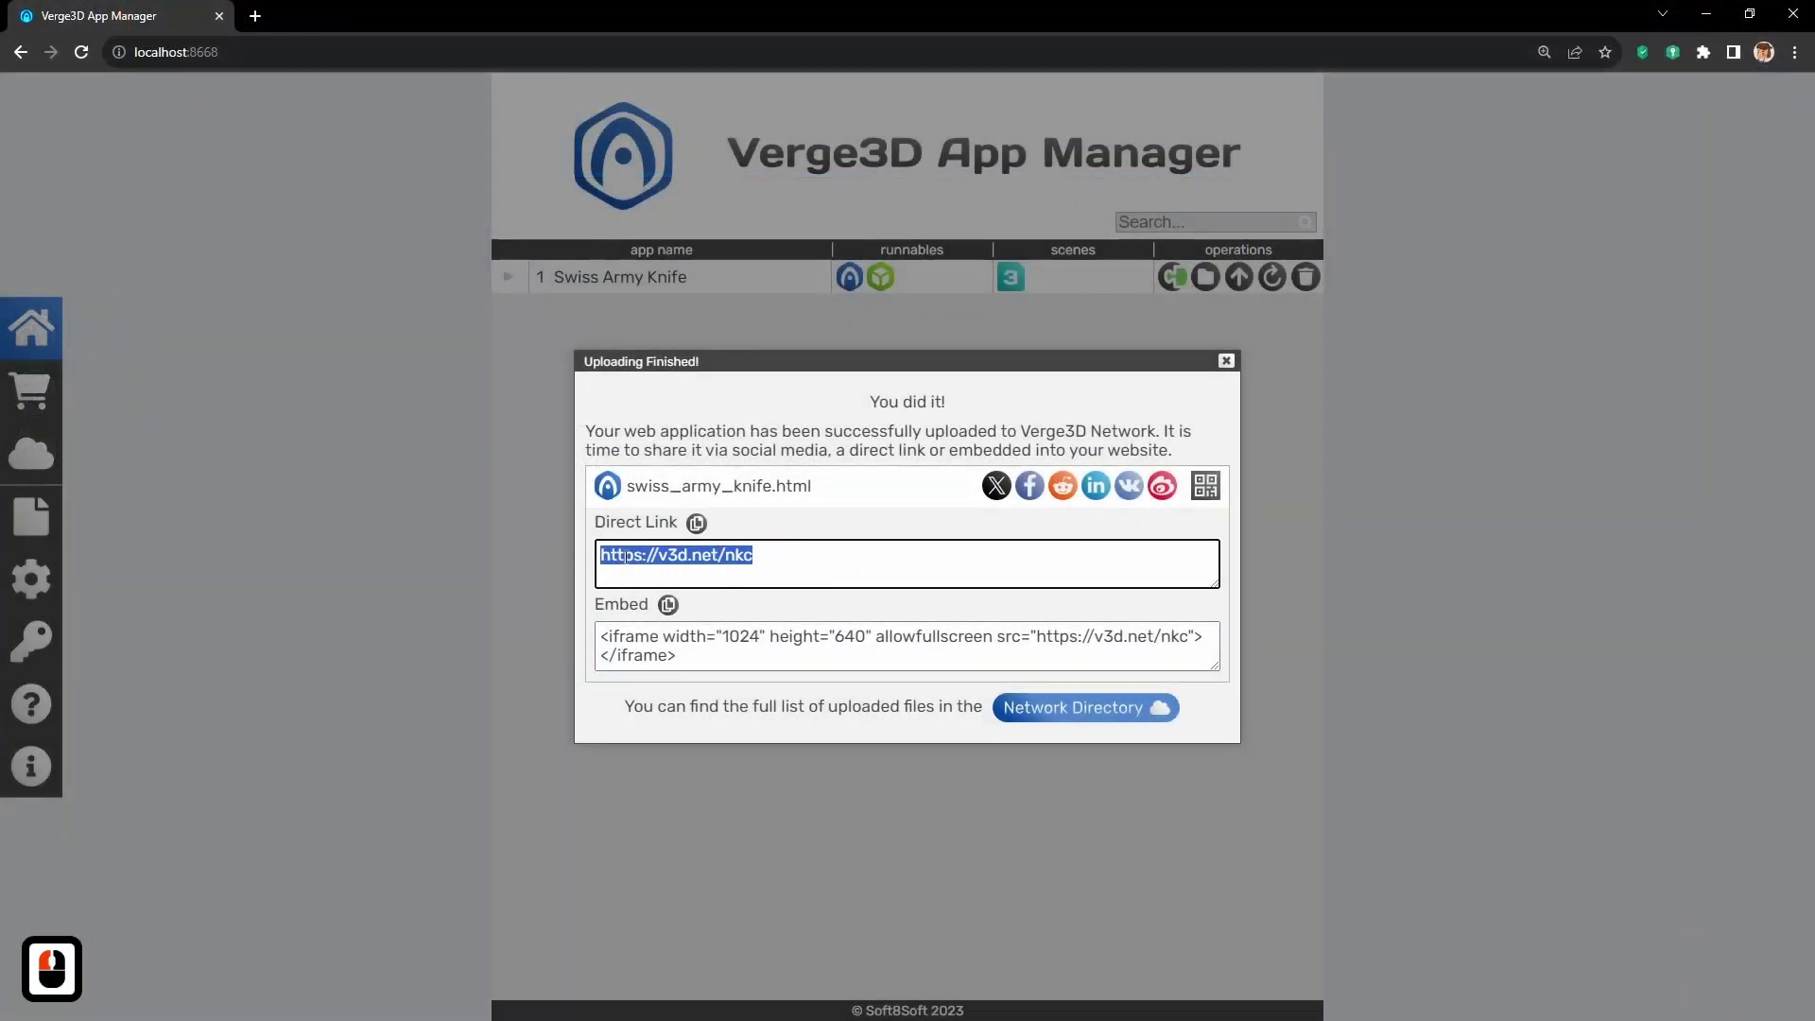
{"action": "right_click", "coordinate": [699, 557]}
{"action": "left_click", "coordinate": [739, 638]}
{"action": "left_click", "coordinate": [756, 560]}
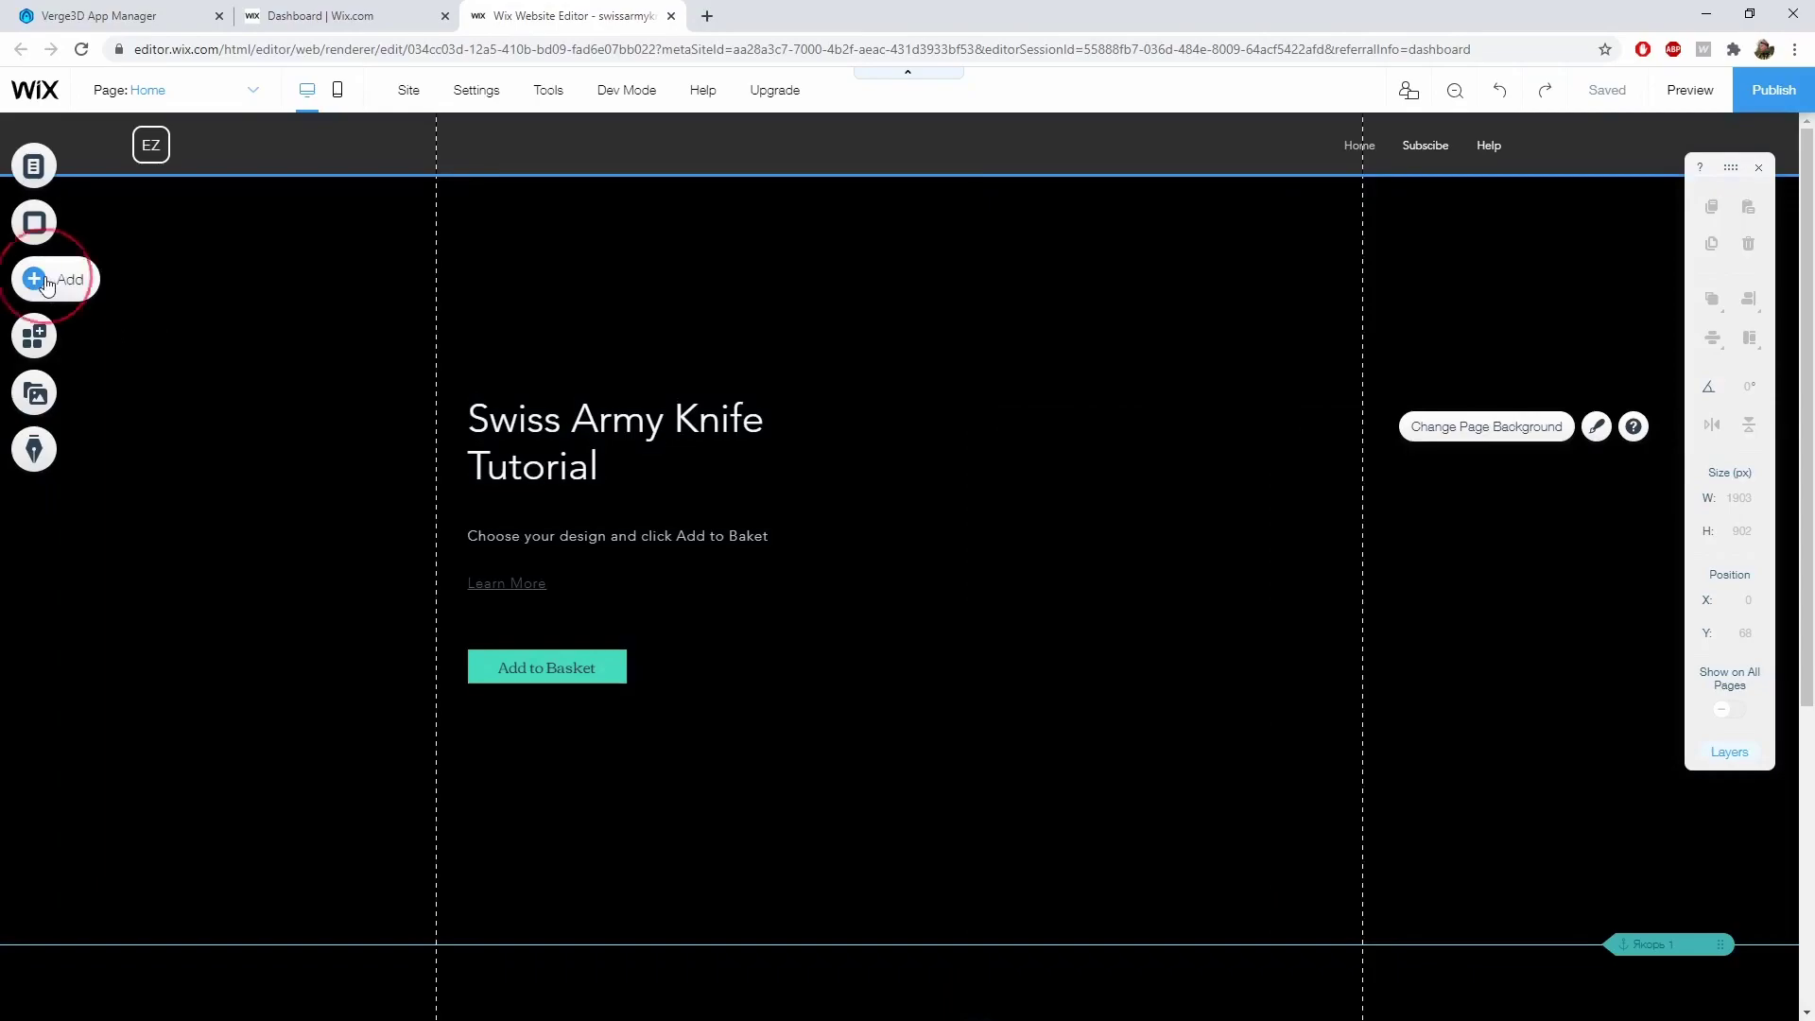
Add an HTML iframe beside the tutorial heading and resize it to 497×347
{"action": "left_click", "coordinate": [36, 279]}
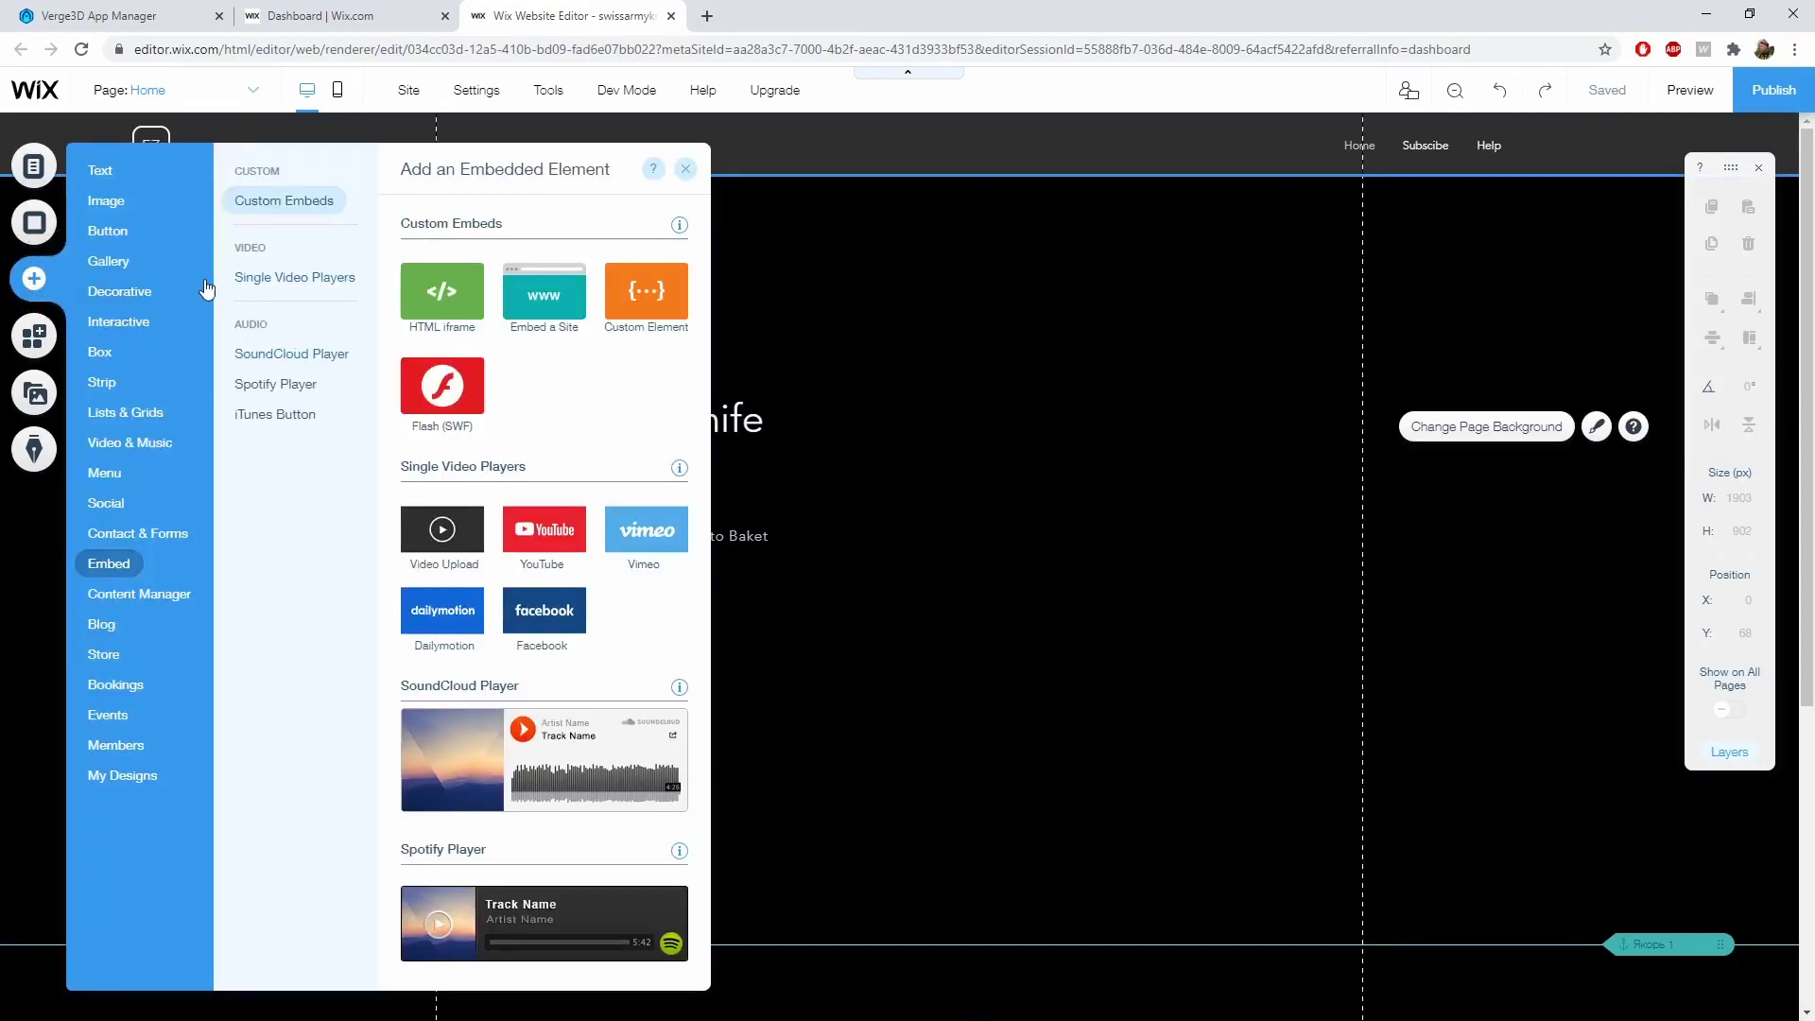
{"action": "left_click", "coordinate": [109, 565]}
{"action": "left_click", "coordinate": [435, 291]}
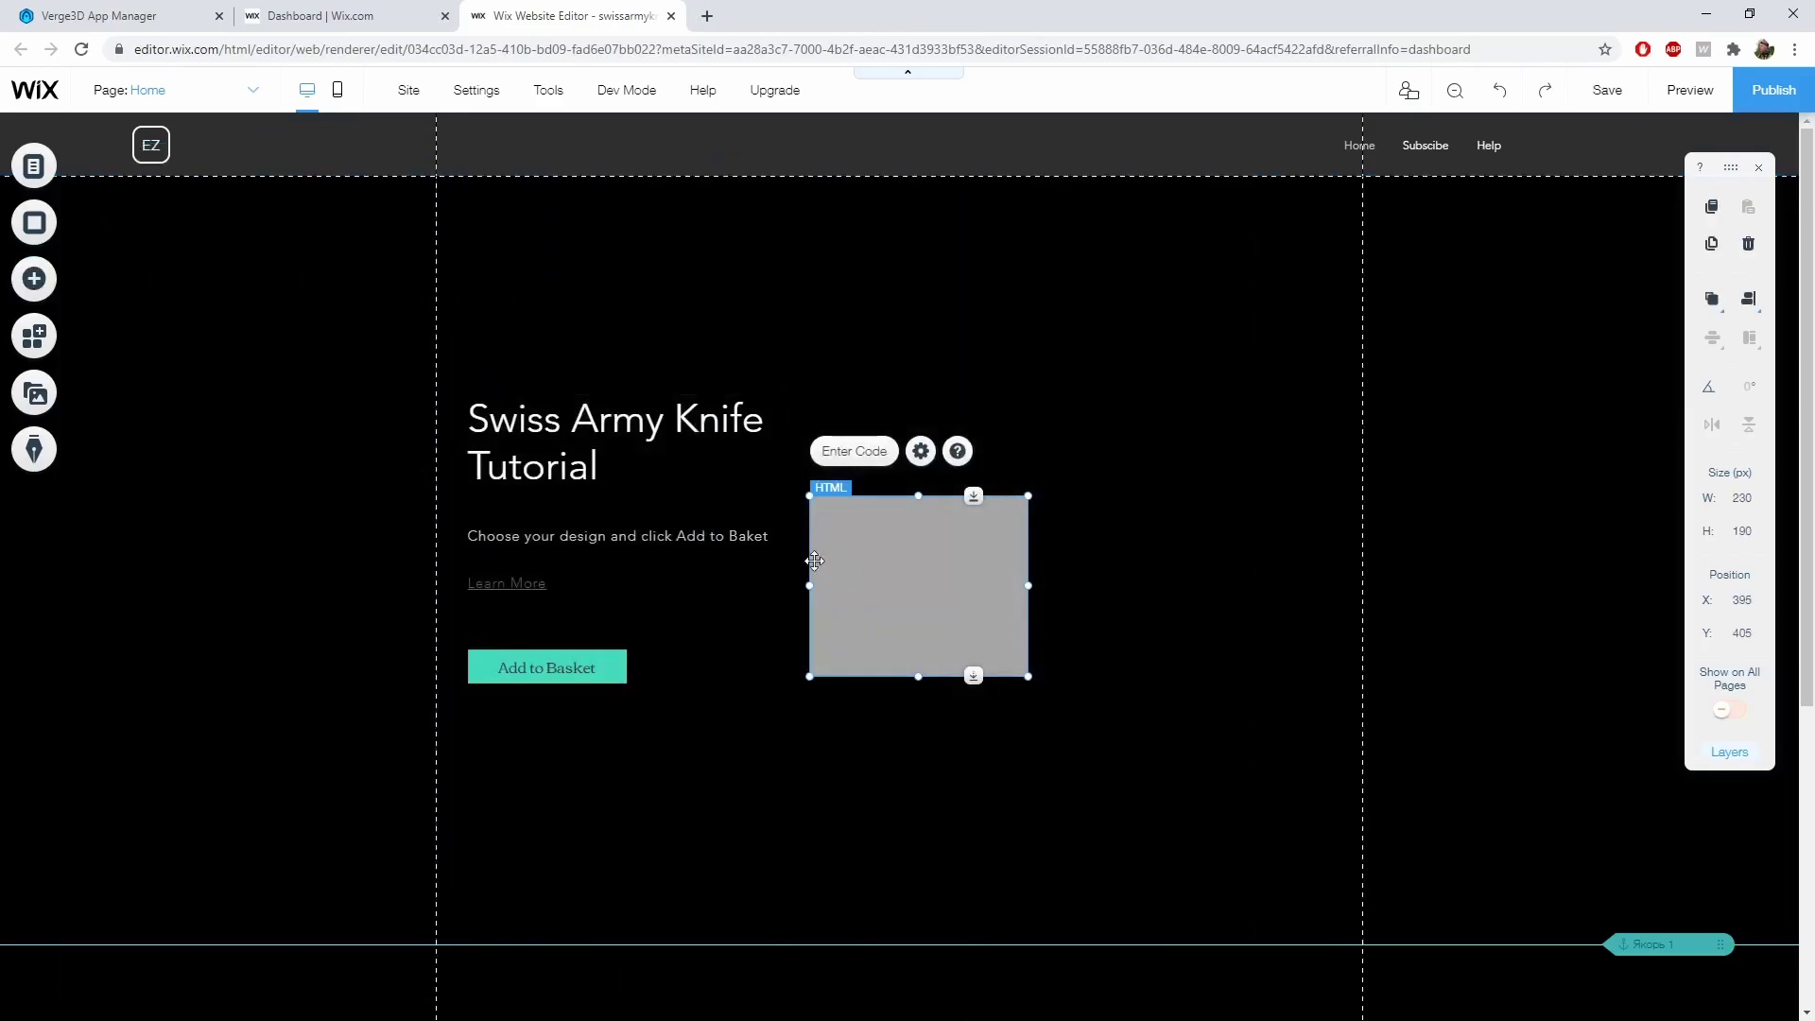
{"action": "left_click_drag", "start_coordinate": [814, 561], "coordinate": [864, 455]}
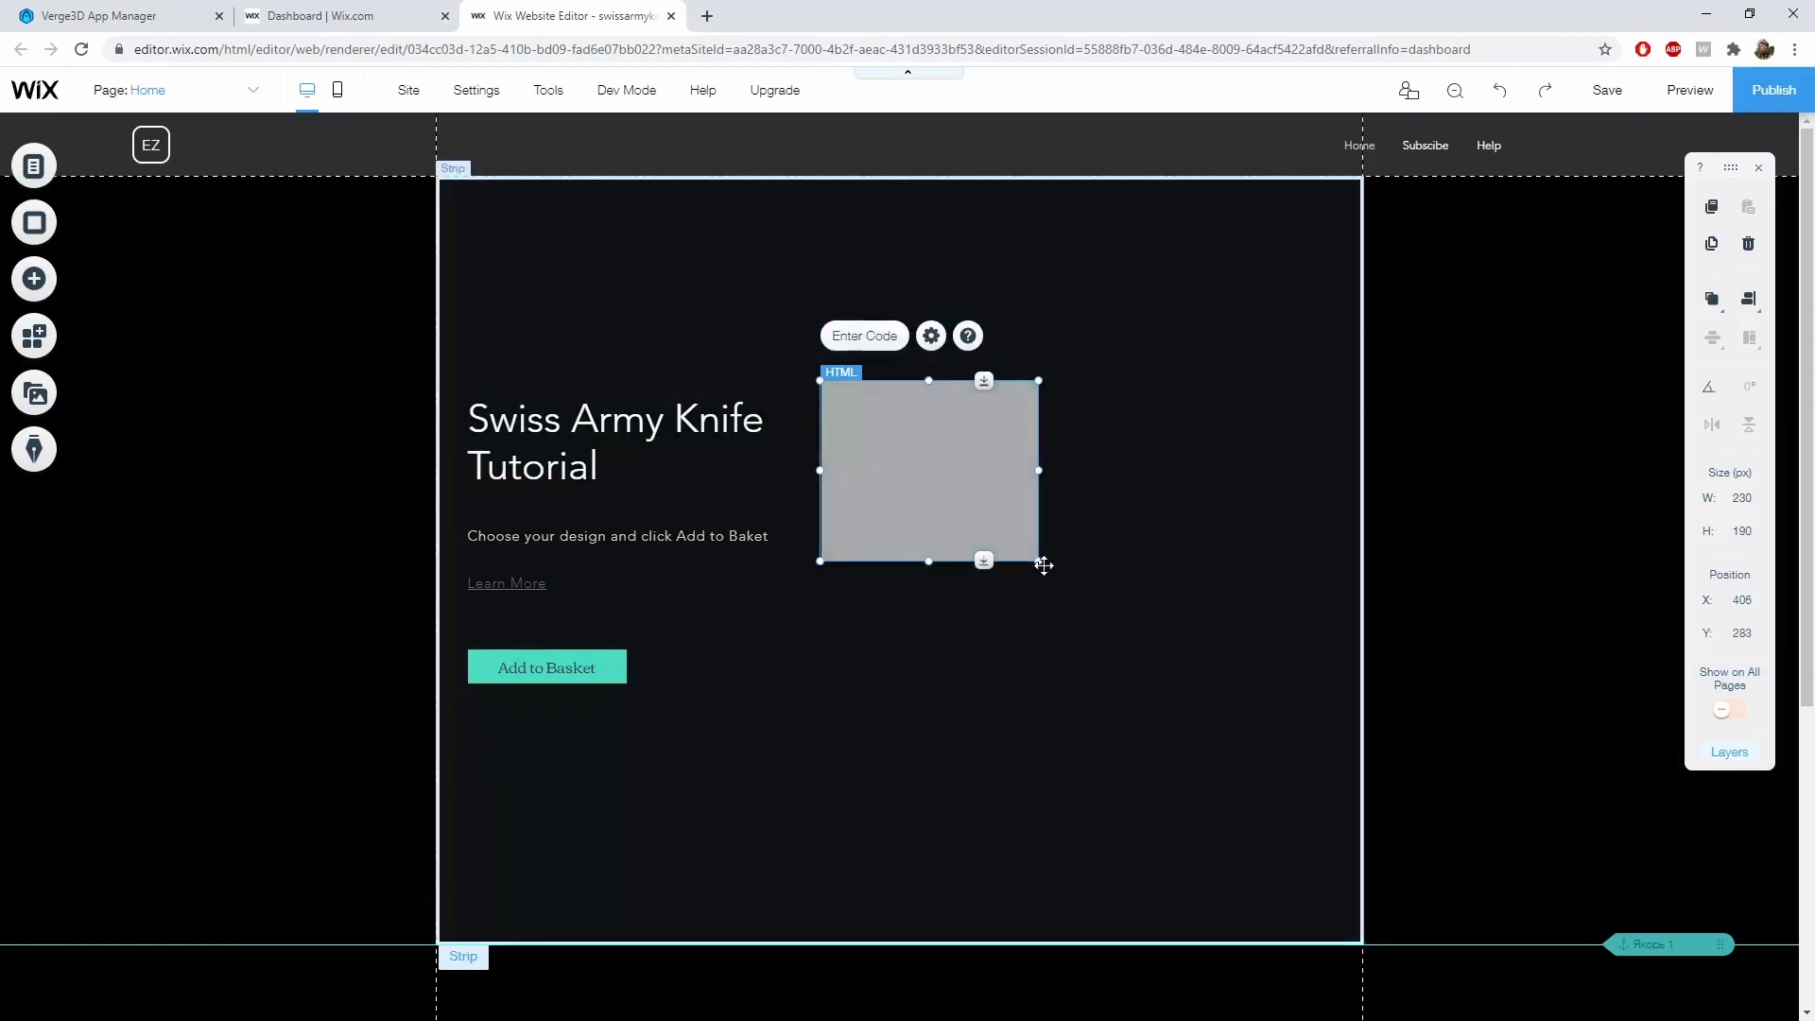
{"action": "left_click_drag", "start_coordinate": [1039, 561], "coordinate": [1271, 700]}
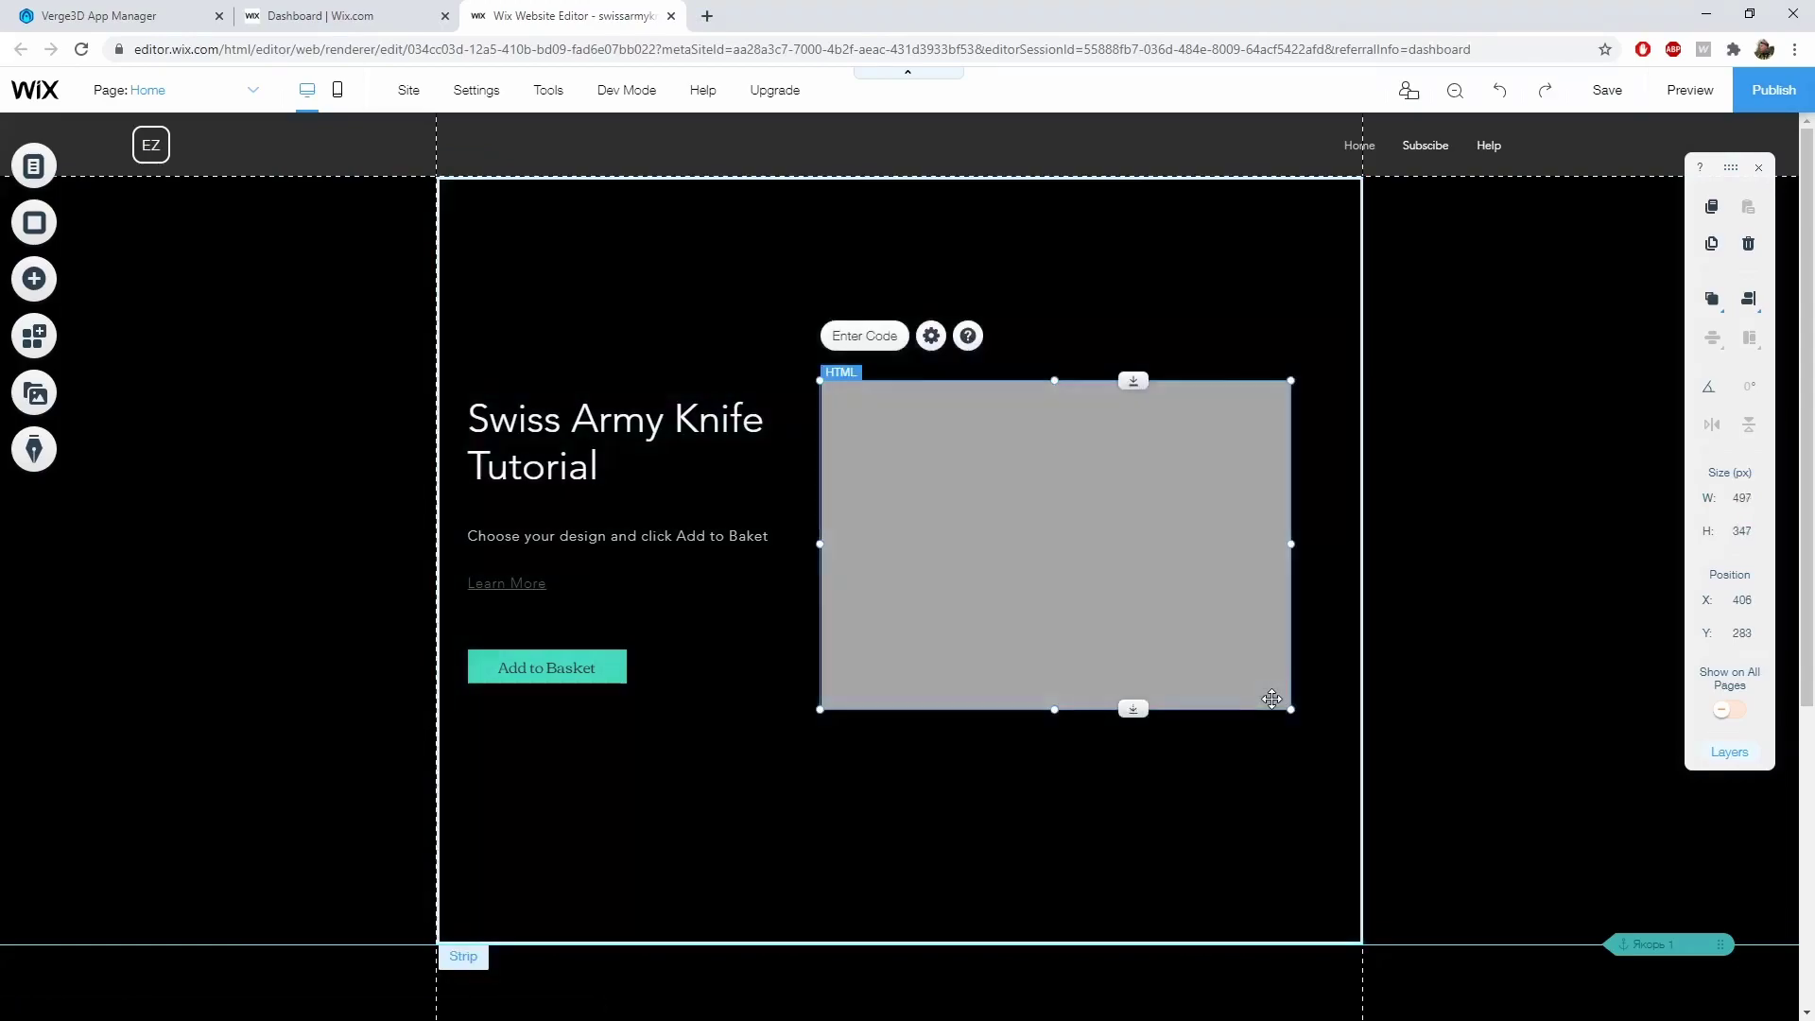
Set the iframe to Website Address, paste the app's URL and apply it
{"action": "left_click", "coordinate": [931, 336]}
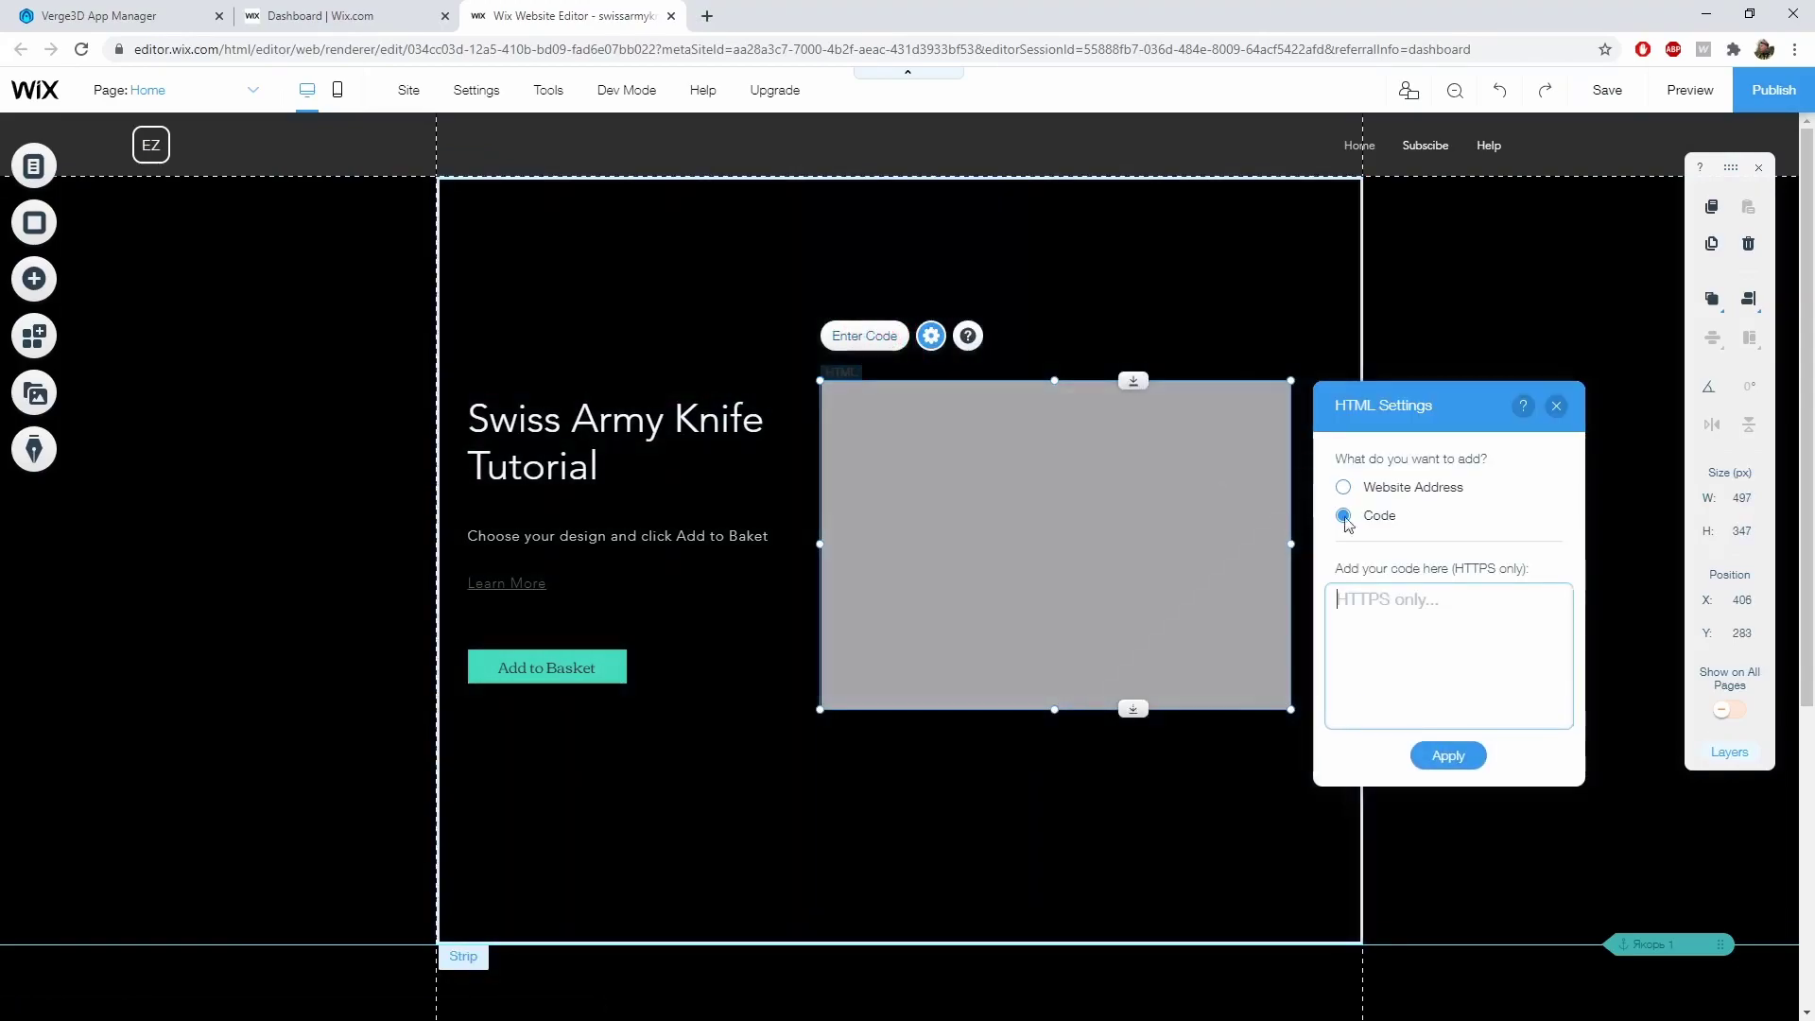
{"action": "left_click", "coordinate": [1405, 491]}
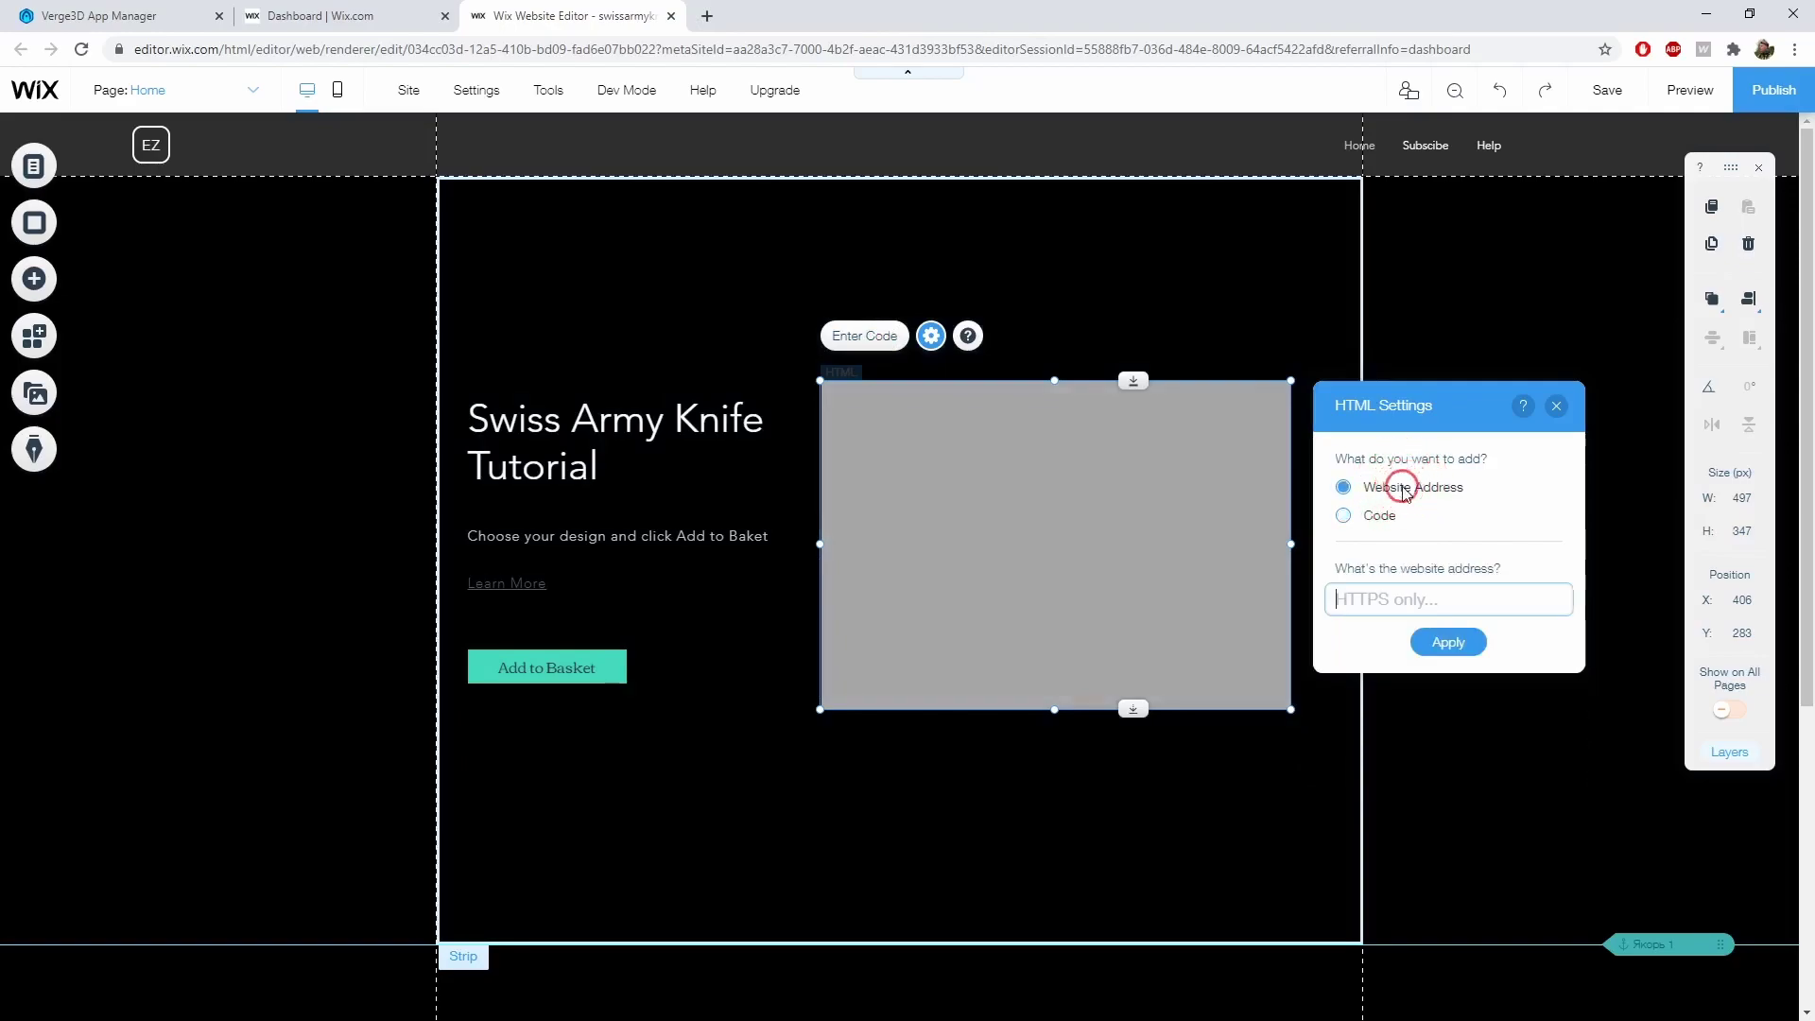
{"action": "left_click", "coordinate": [1427, 595]}
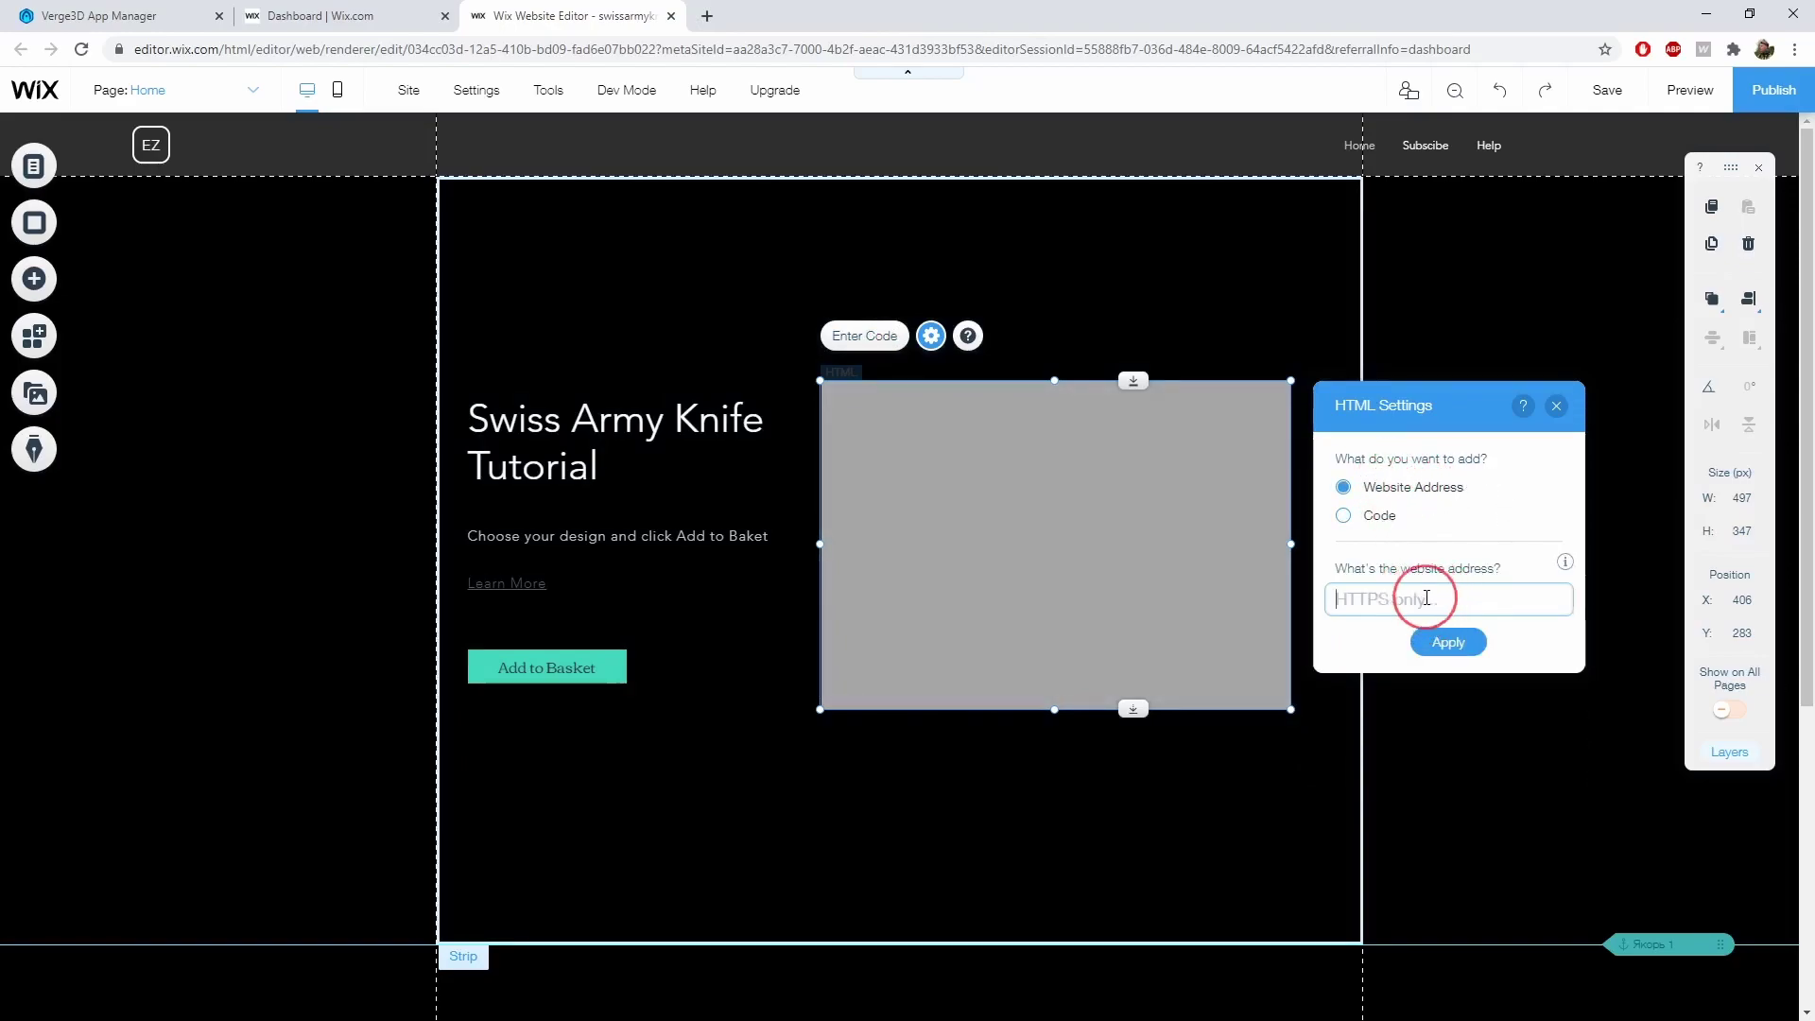
{"action": "key", "text": "ctrl+v"}
{"action": "left_click", "coordinate": [1439, 647]}
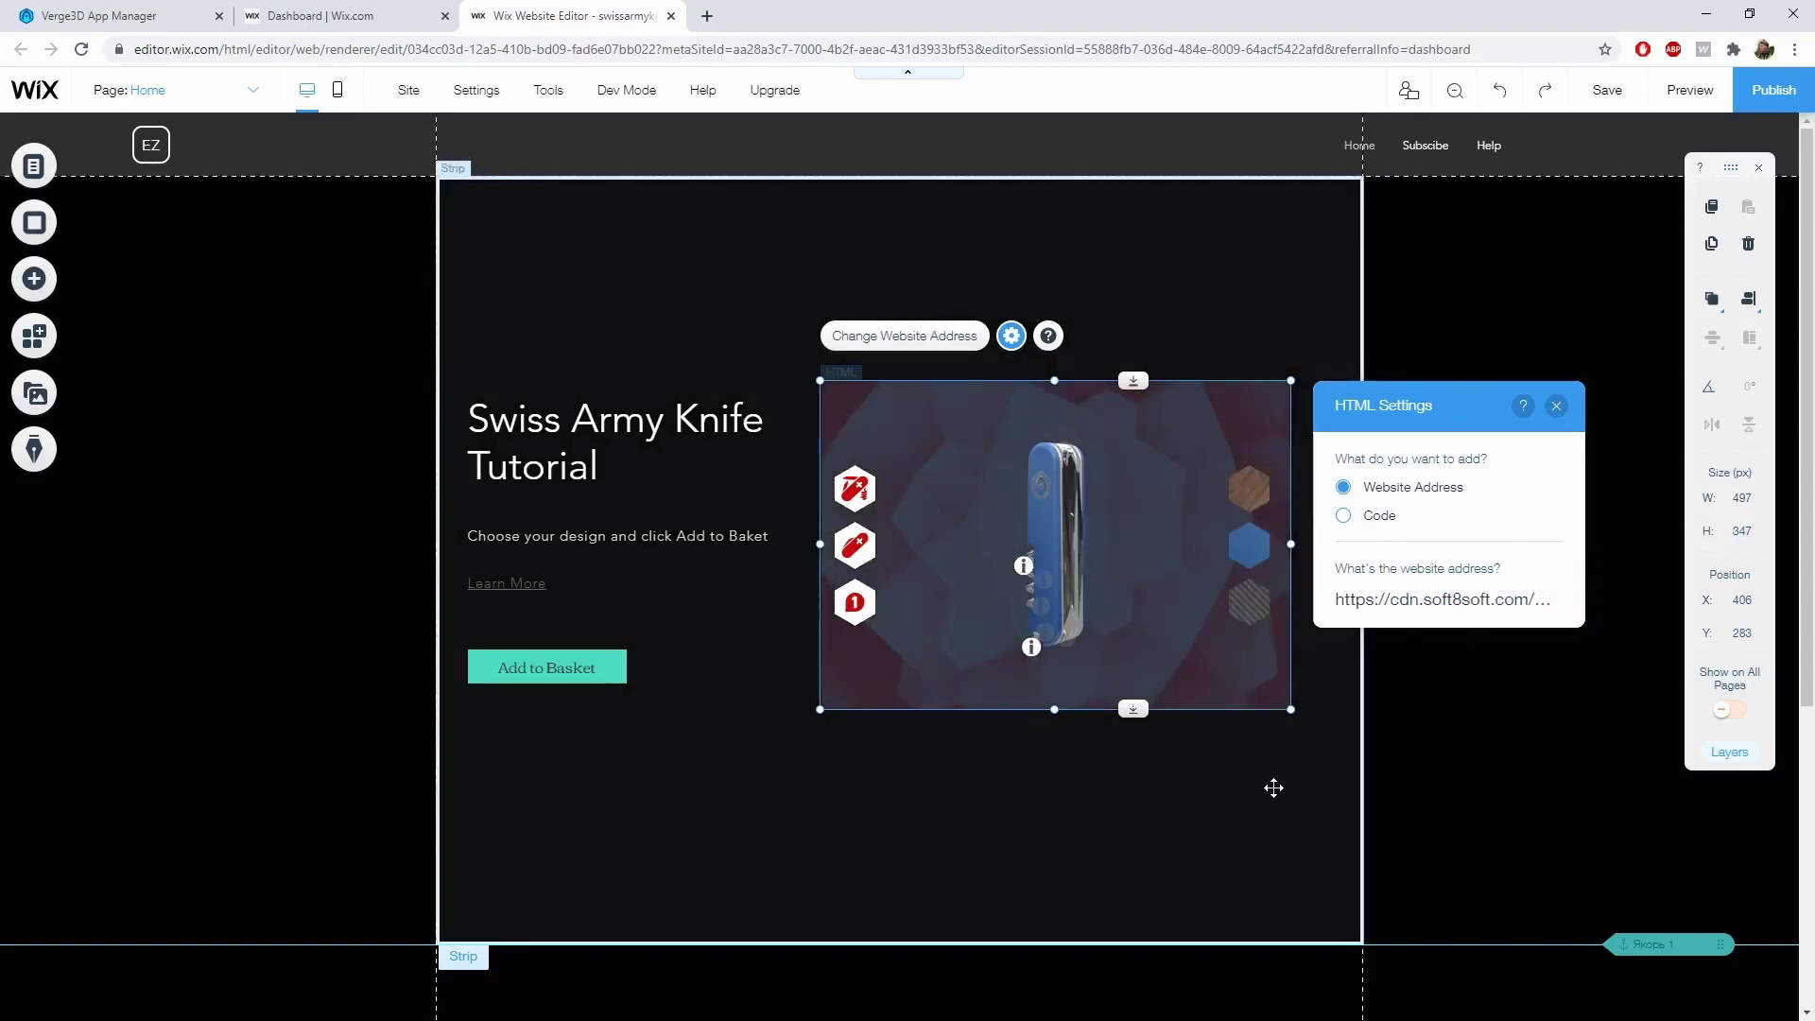
{"action": "left_click", "coordinate": [1279, 780]}
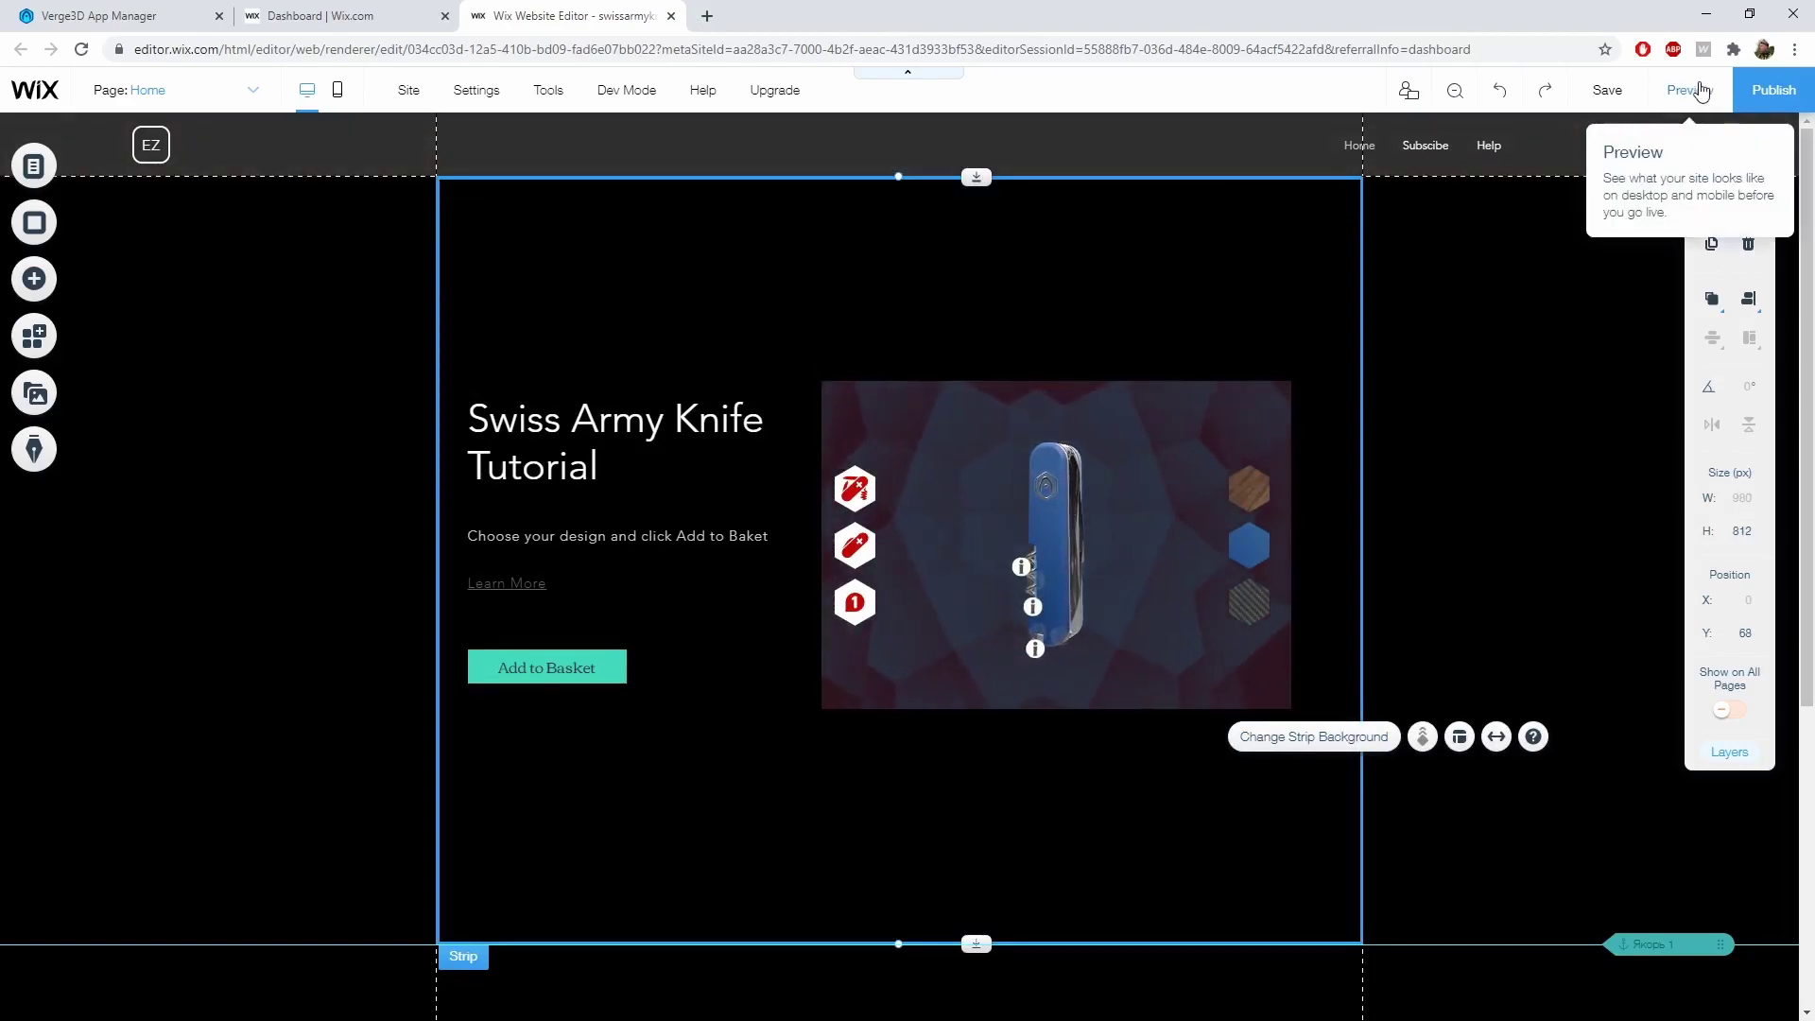
Preview the site and try the knife's wood, glass and carbon-fibre finishes
{"action": "left_click", "coordinate": [1689, 90]}
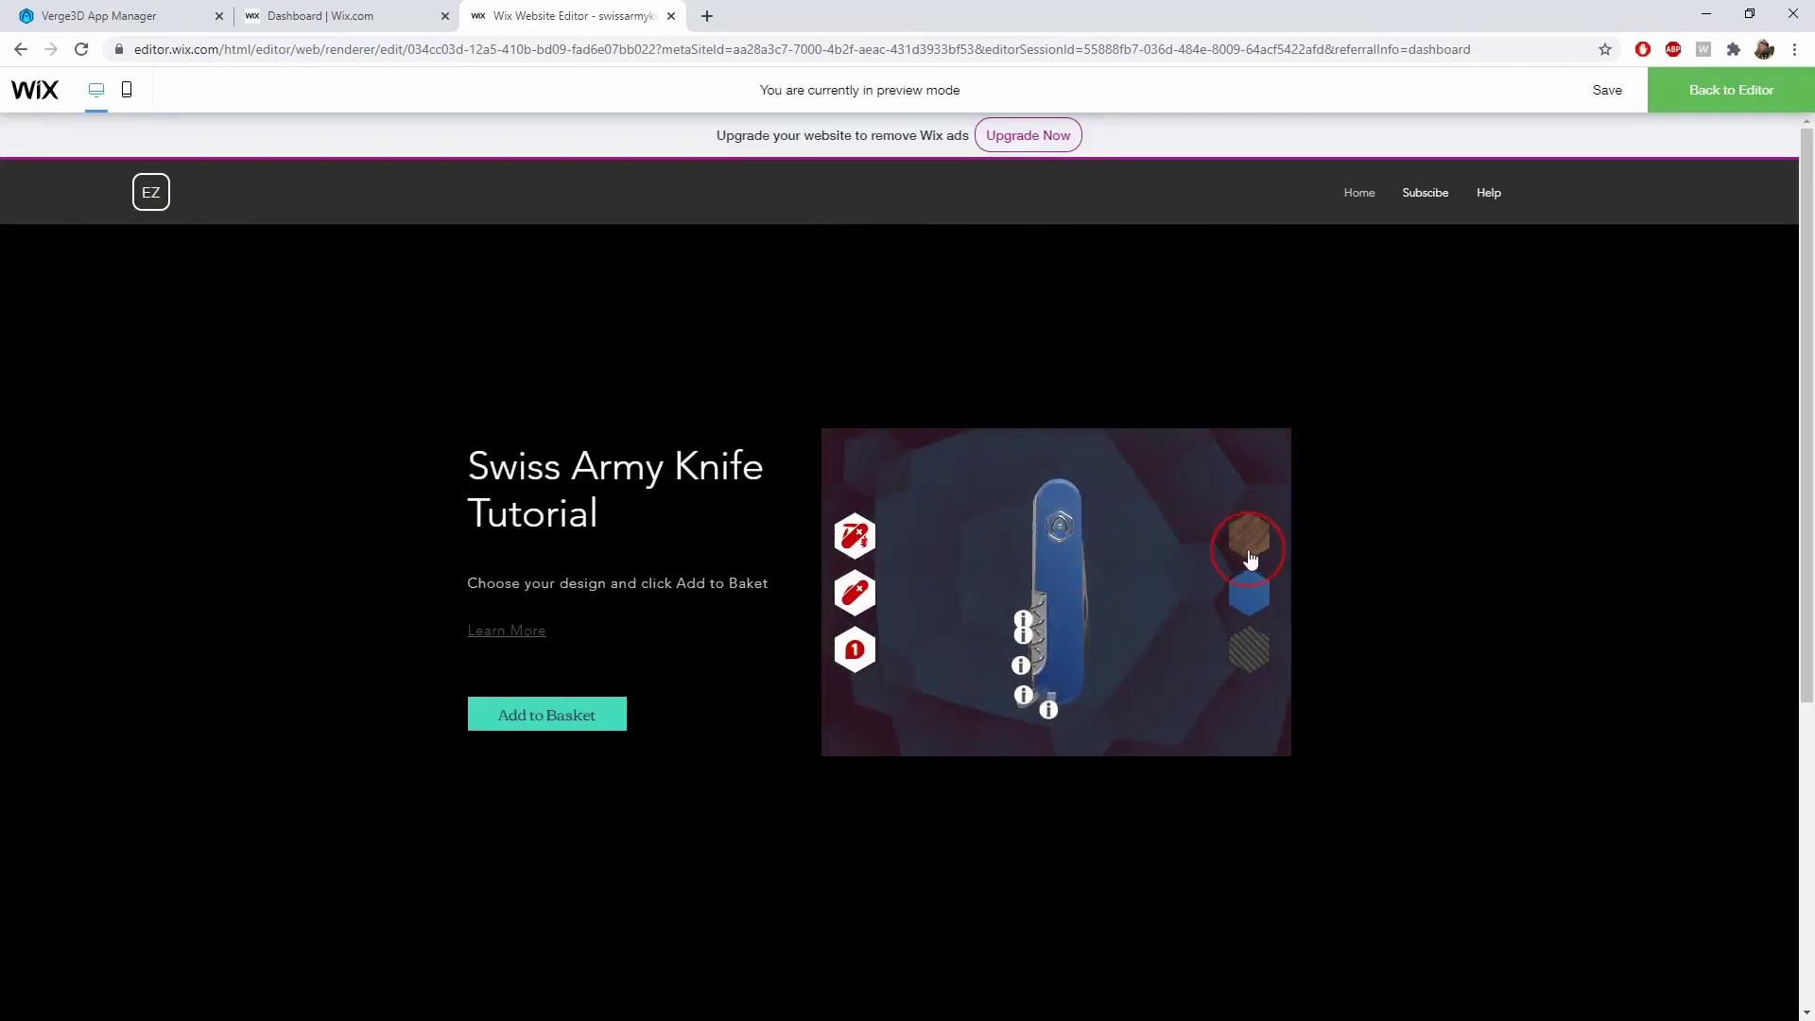
{"action": "left_click", "coordinate": [1249, 662]}
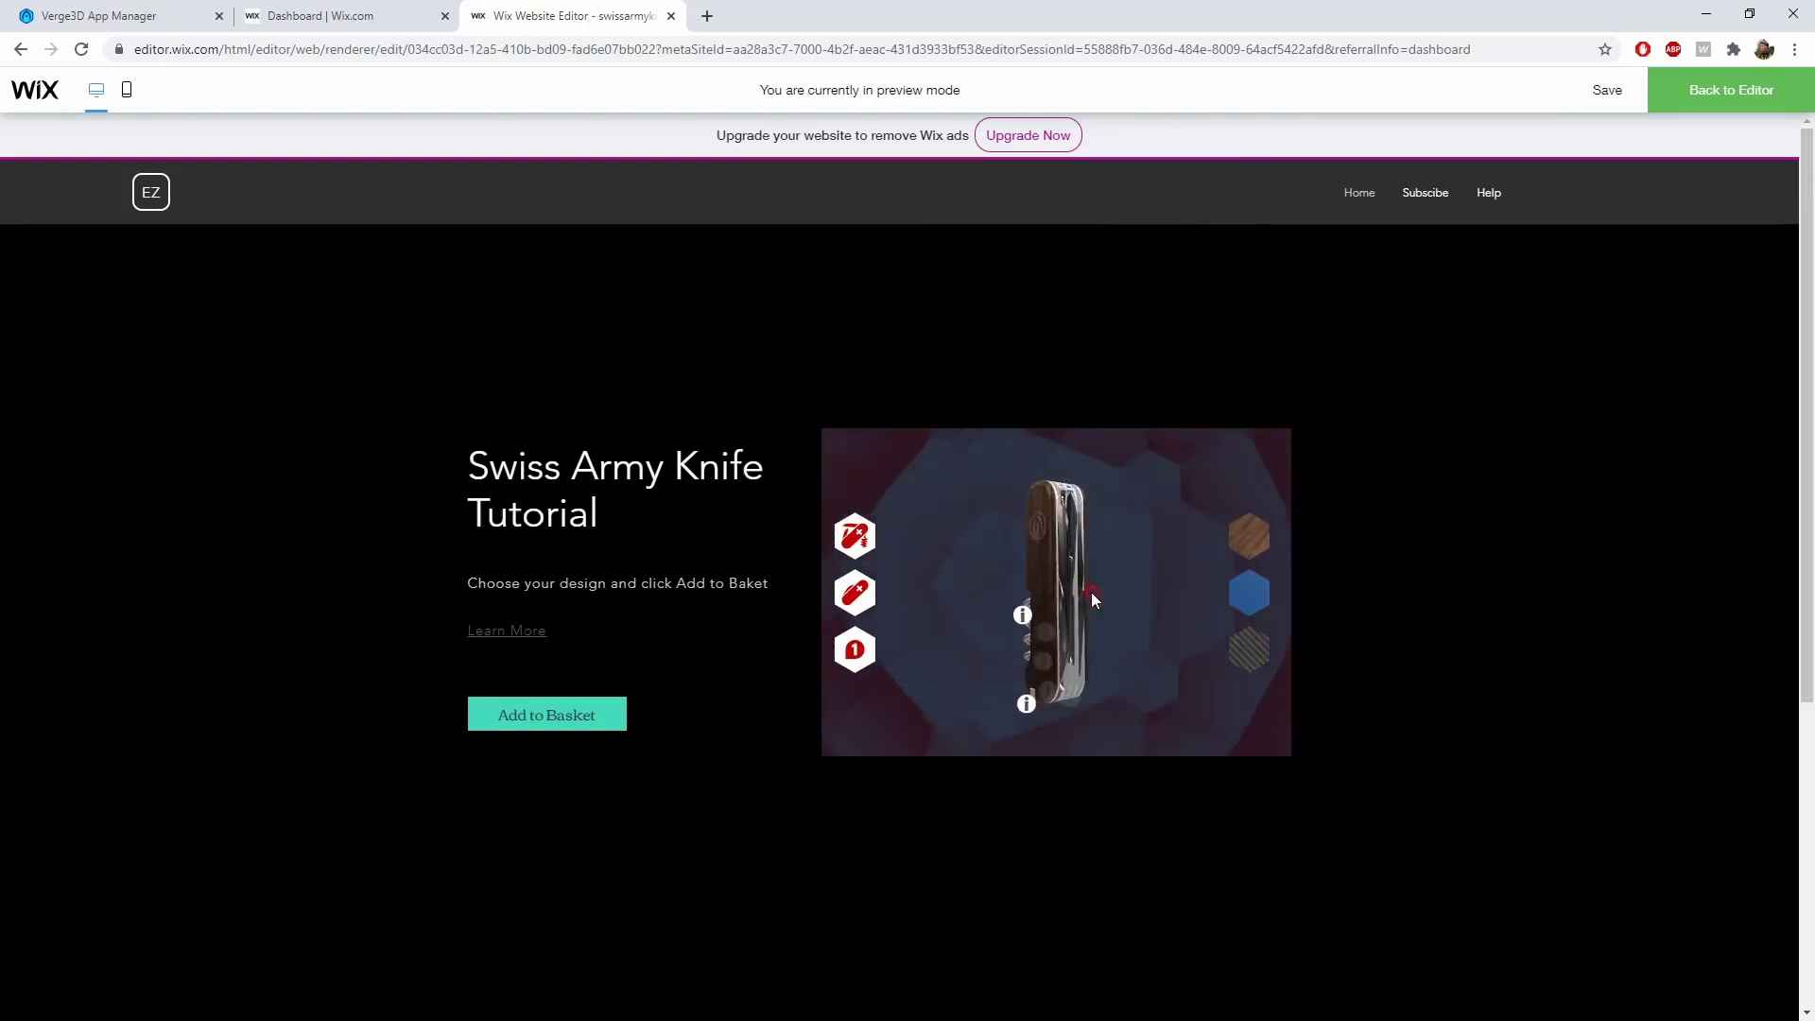
{"action": "left_click", "coordinate": [1247, 655]}
{"action": "left_click", "coordinate": [1246, 644]}
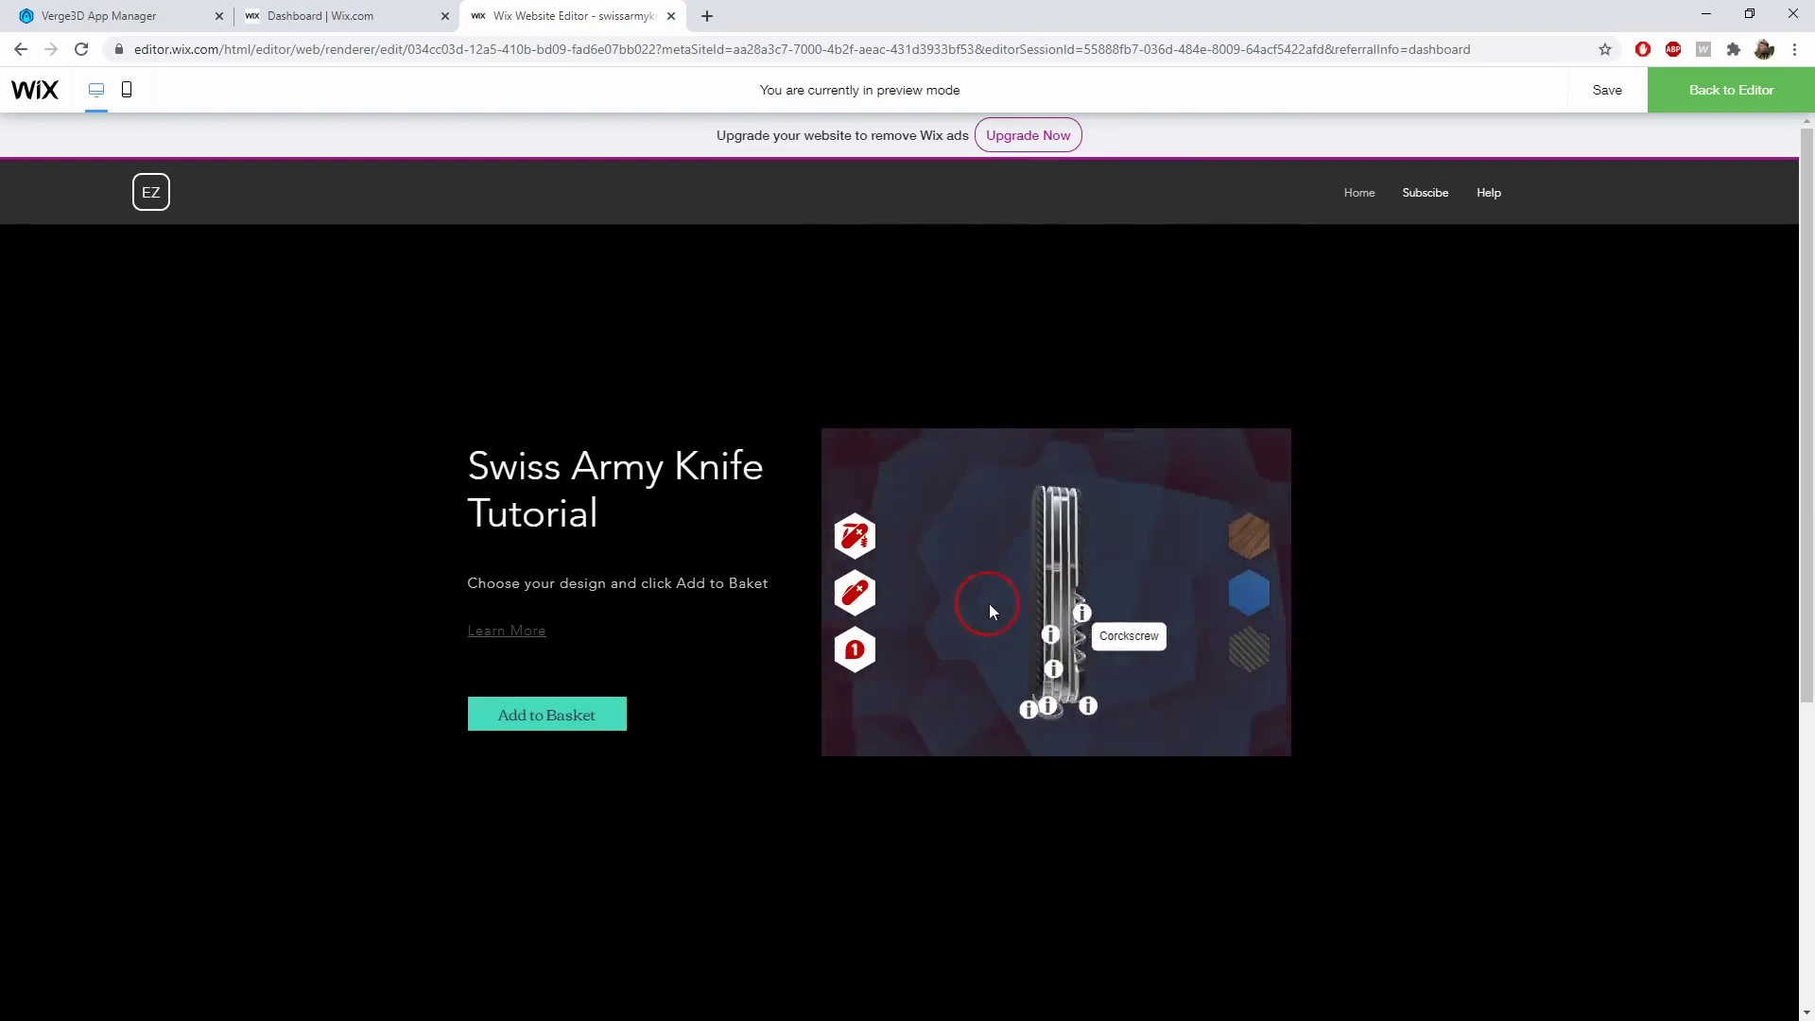
Unfold and fold the knife's tools, then rotate the model slightly
{"action": "left_click", "coordinate": [905, 563]}
{"action": "left_click", "coordinate": [972, 525]}
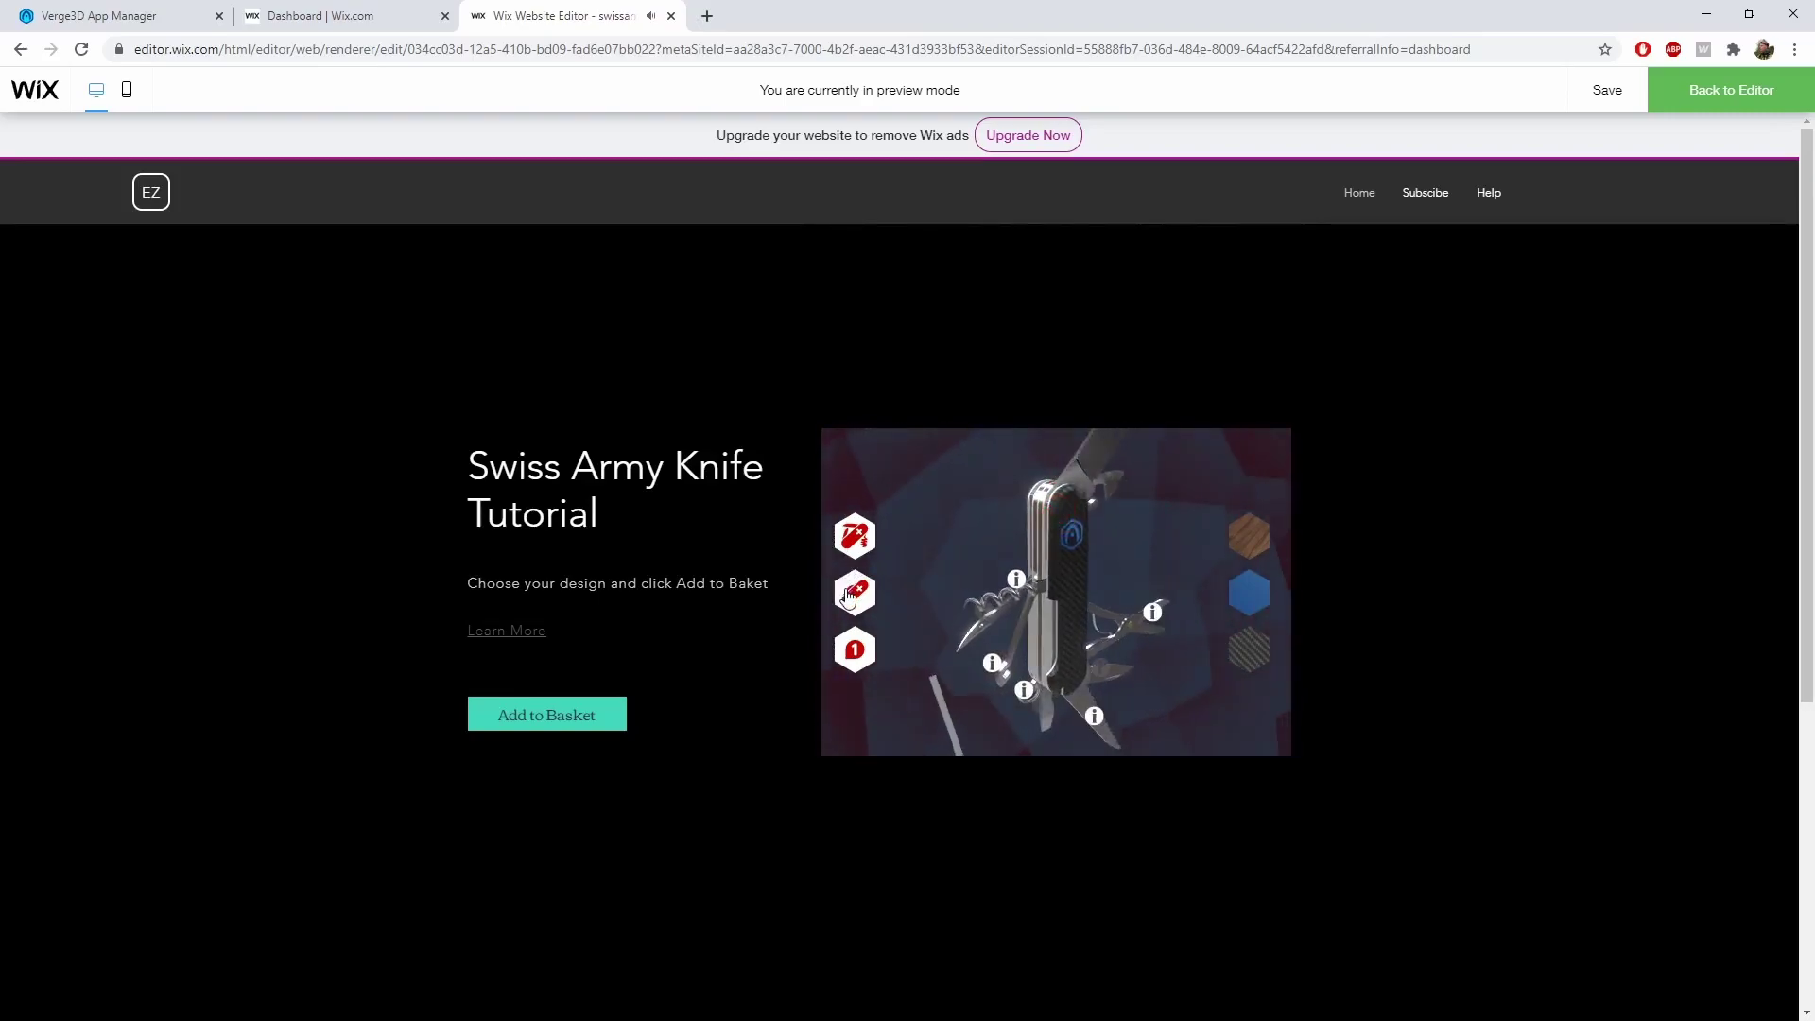
{"action": "left_click", "coordinate": [1028, 571]}
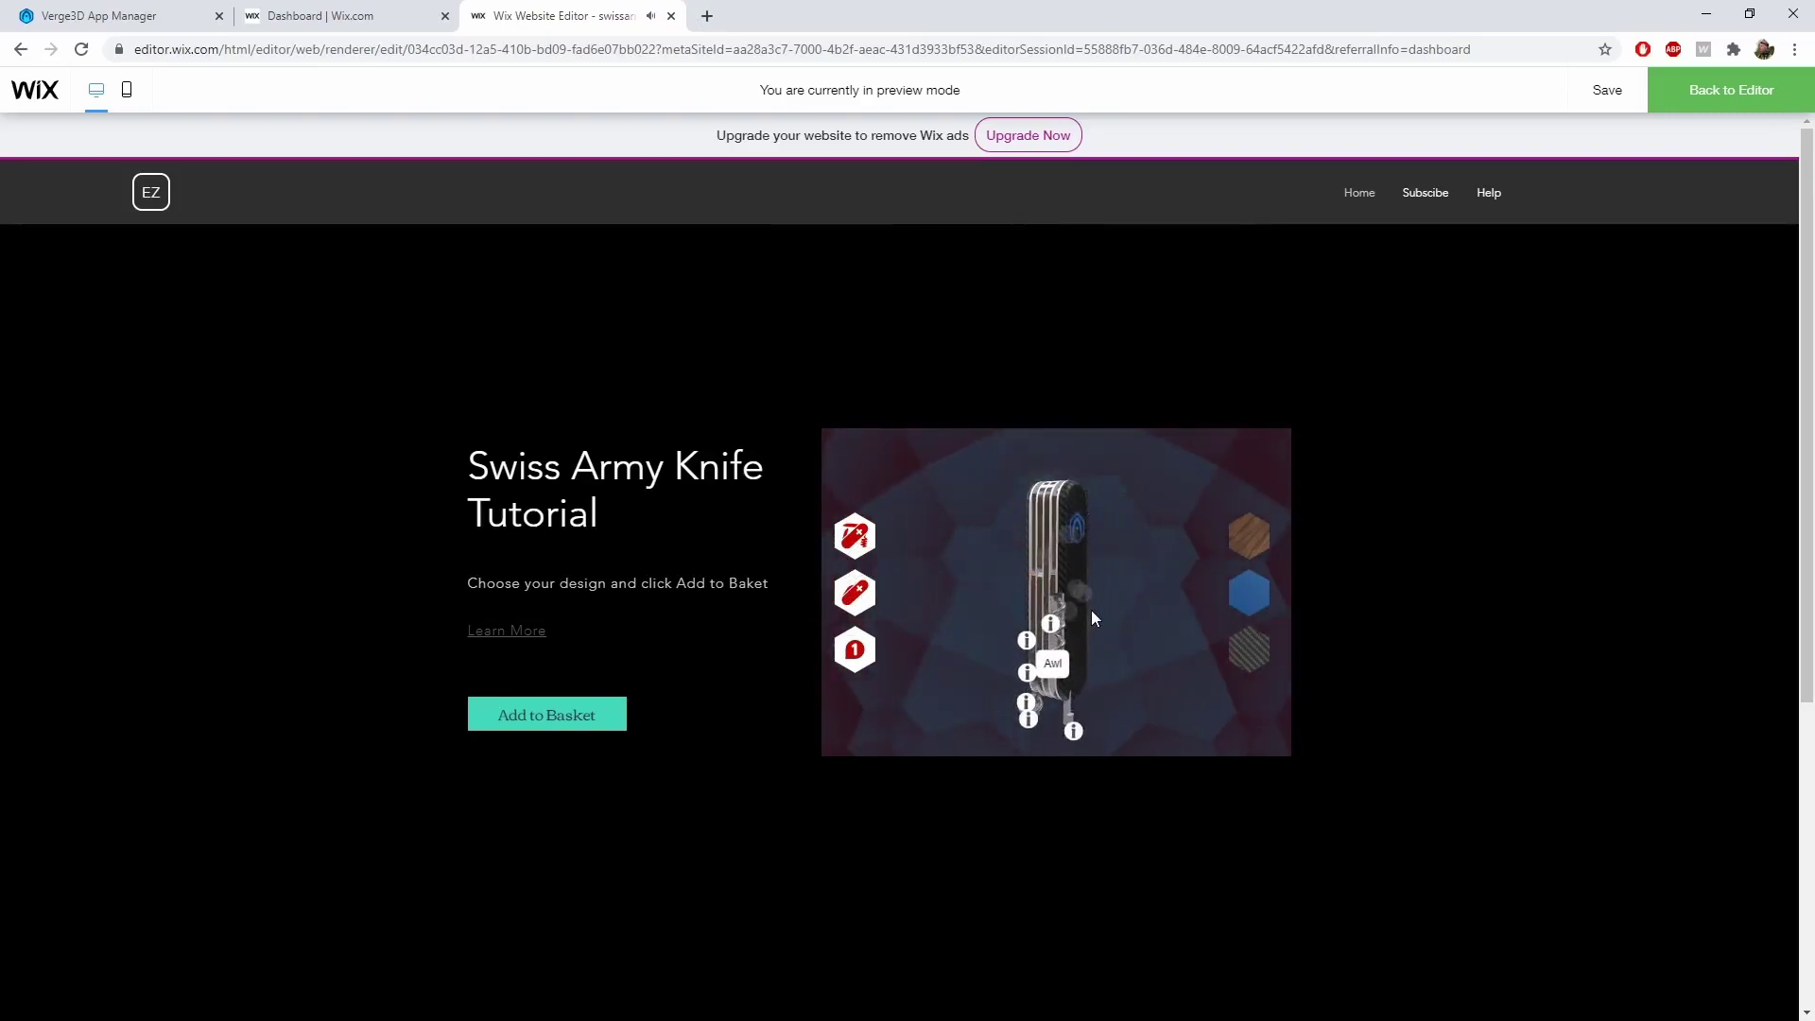
{"action": "left_click", "coordinate": [949, 590]}
{"action": "left_click", "coordinate": [1013, 642]}
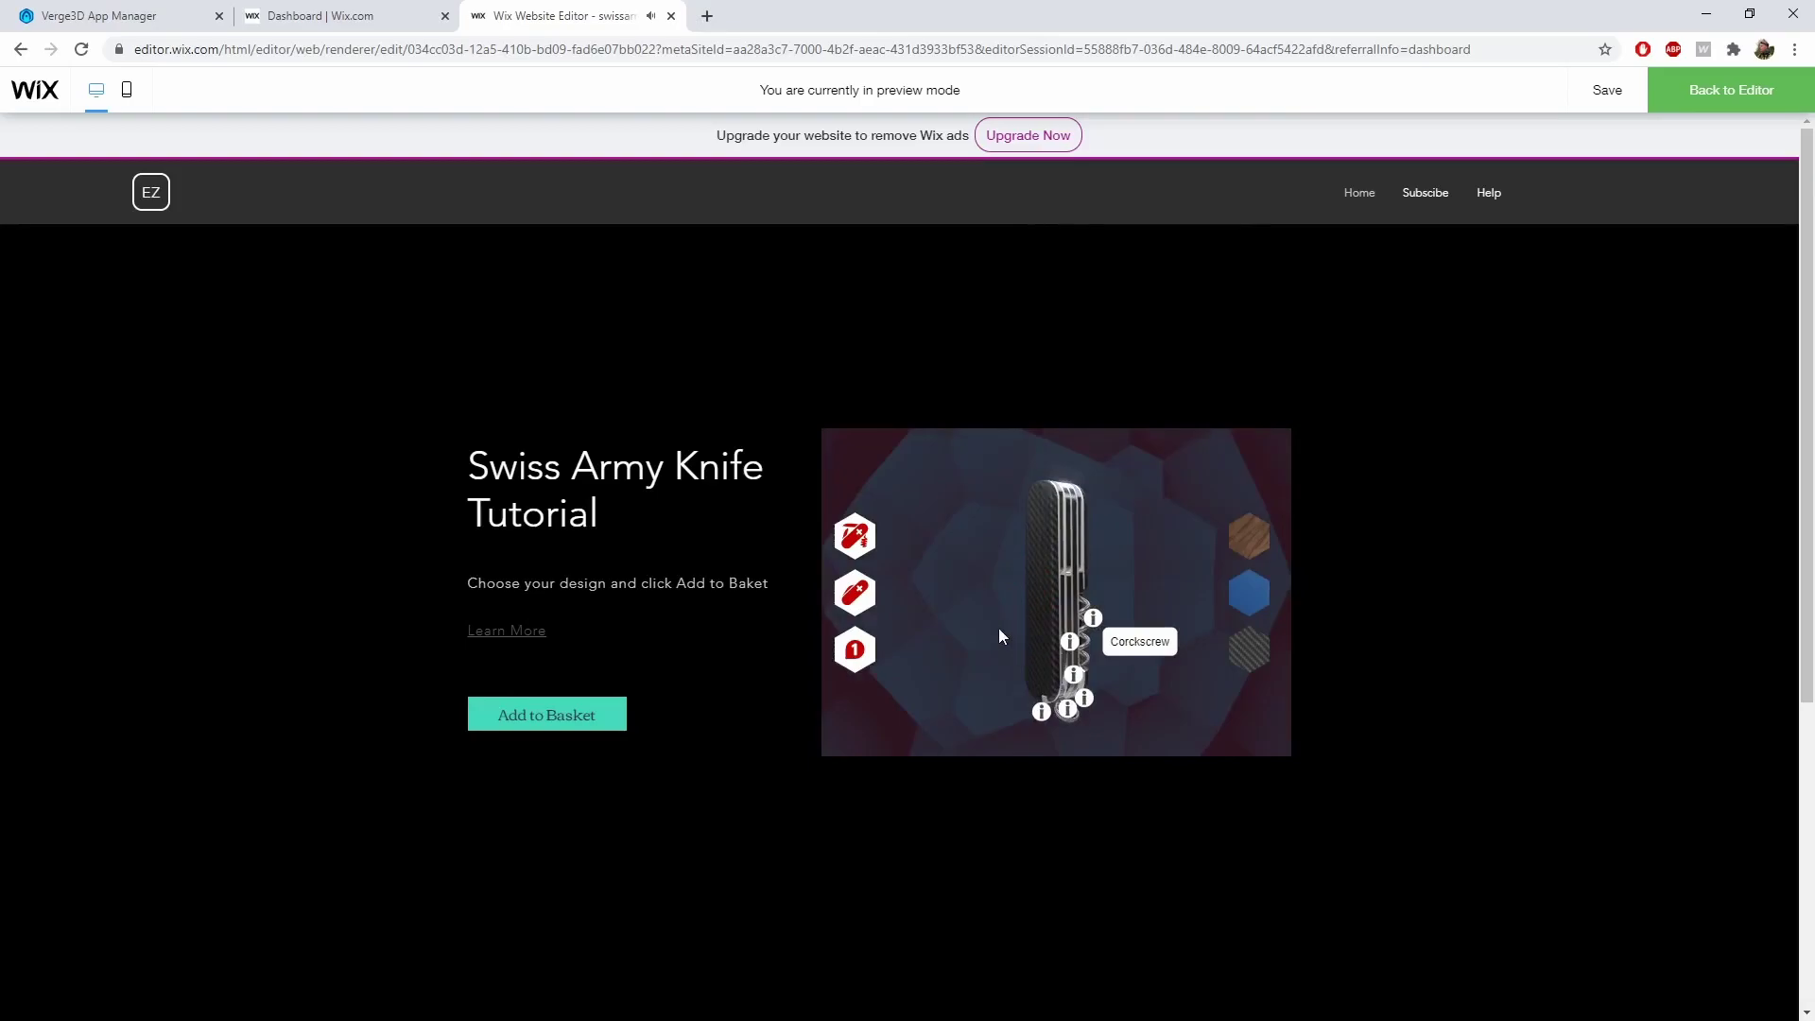
{"action": "left_click_drag", "start_coordinate": [1034, 626], "coordinate": [1052, 630]}
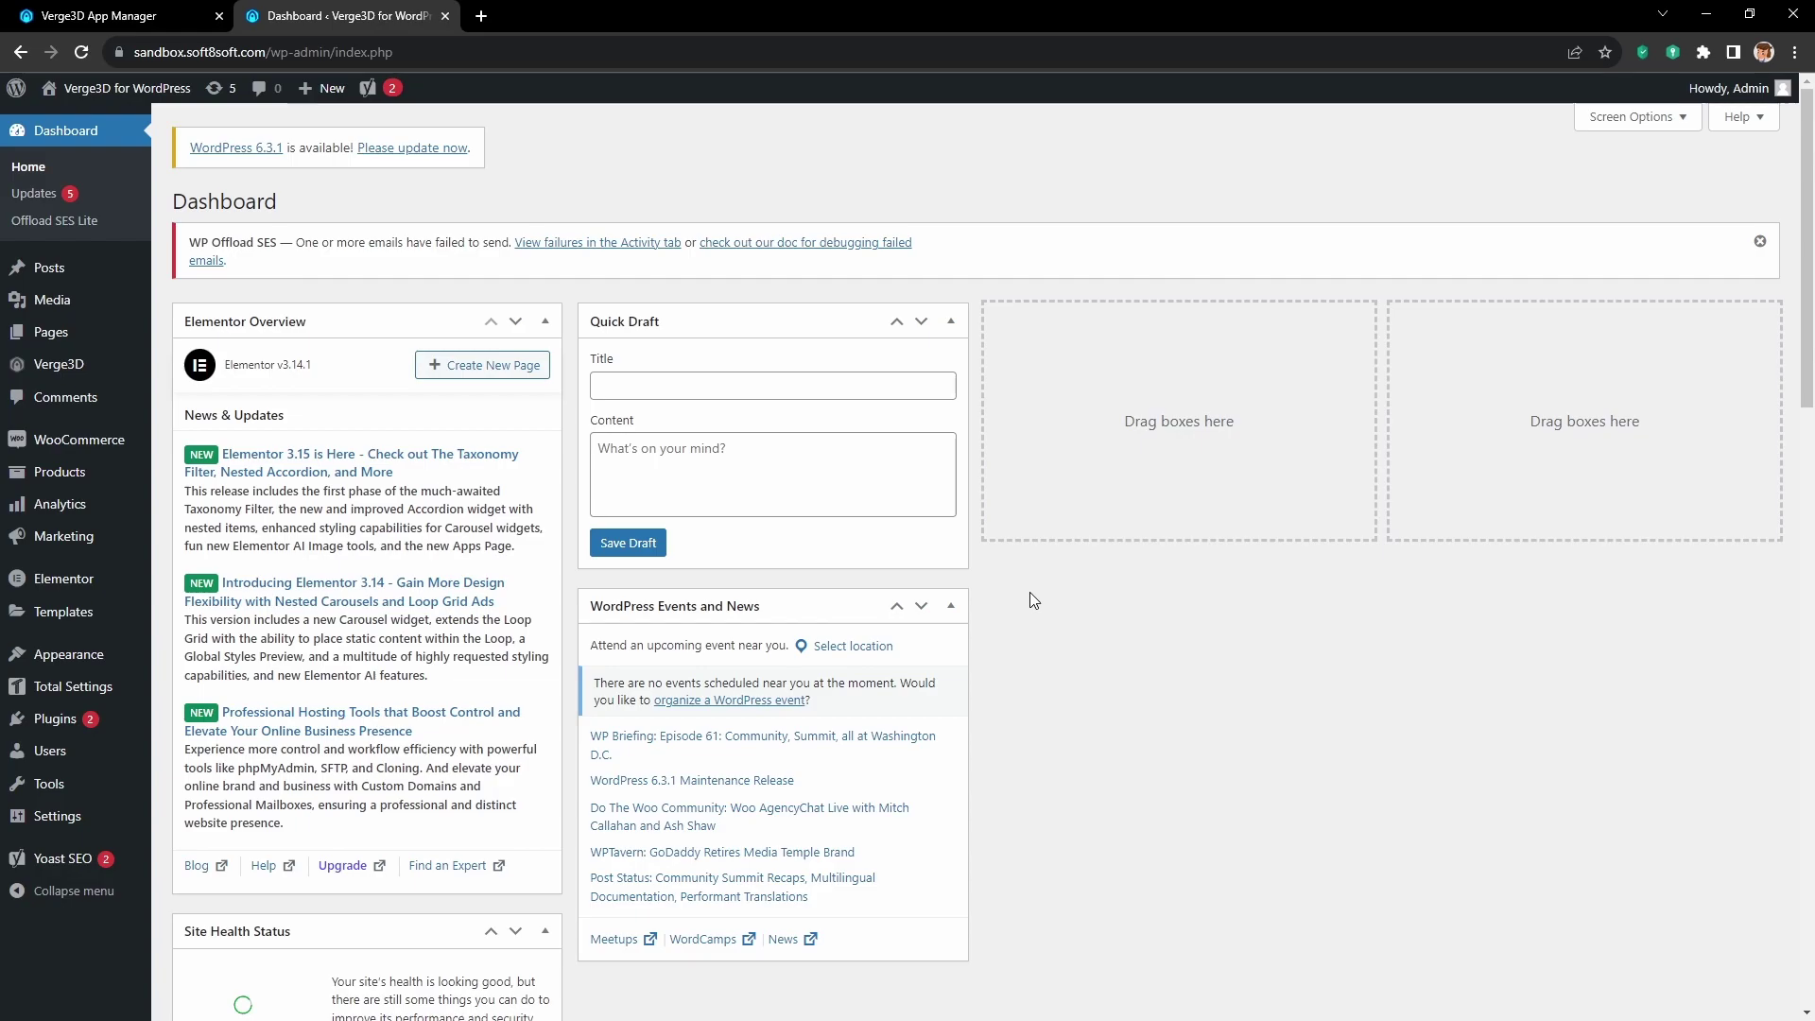
Filter the installed plugins by 'verge3d' to confirm Verge3D is active
{"action": "mouse_move", "coordinate": [54, 365]}
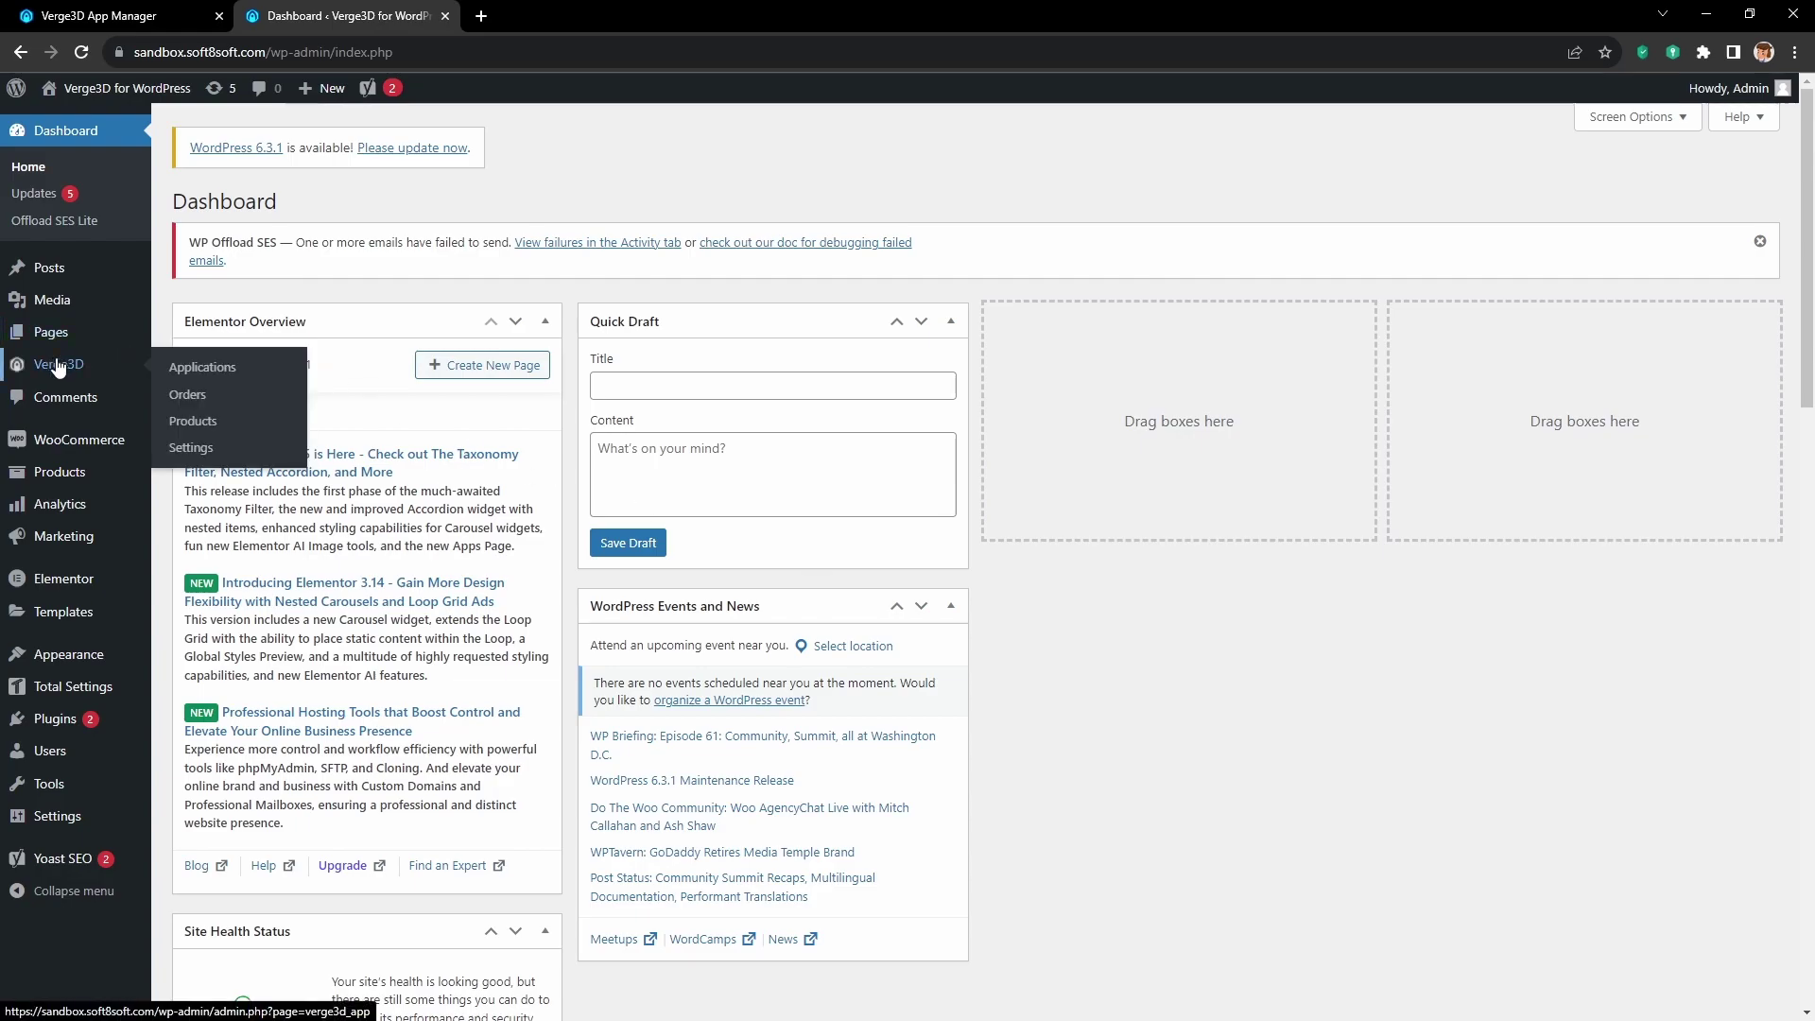
{"action": "left_click", "coordinate": [67, 725]}
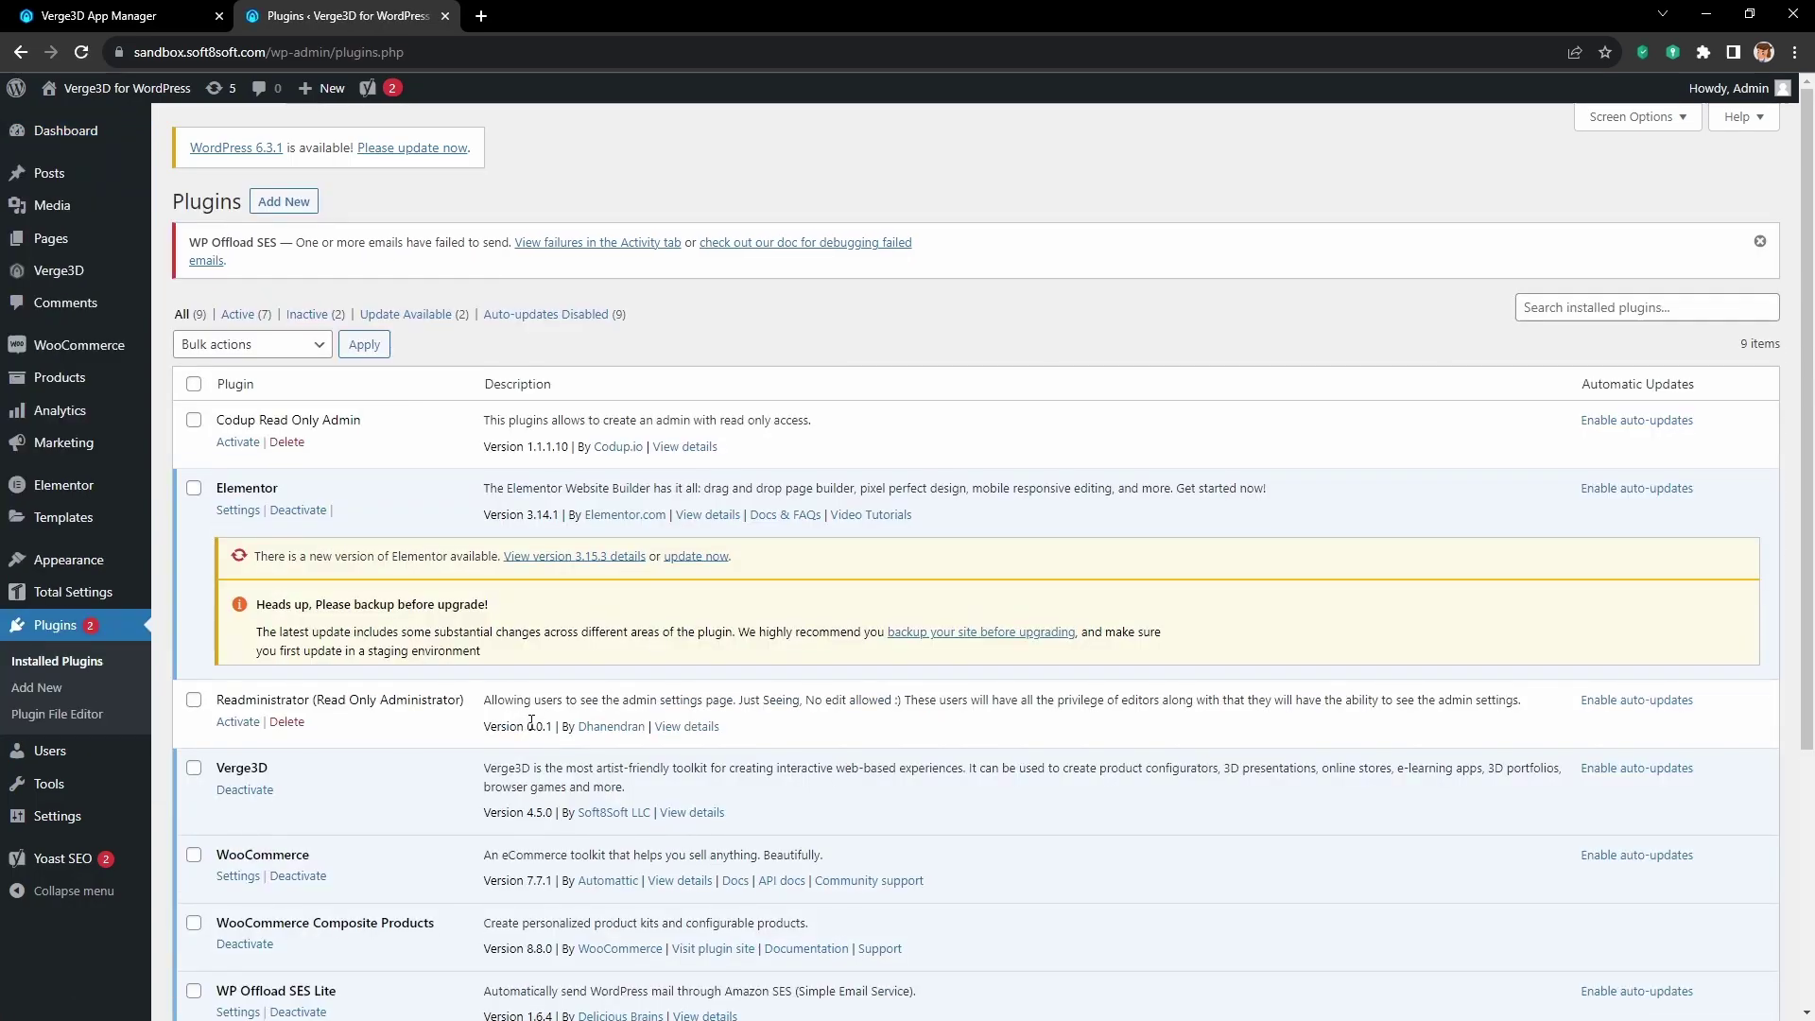
{"action": "scroll", "coordinate": [531, 723], "scroll_direction": "down", "scroll_amount": 1}
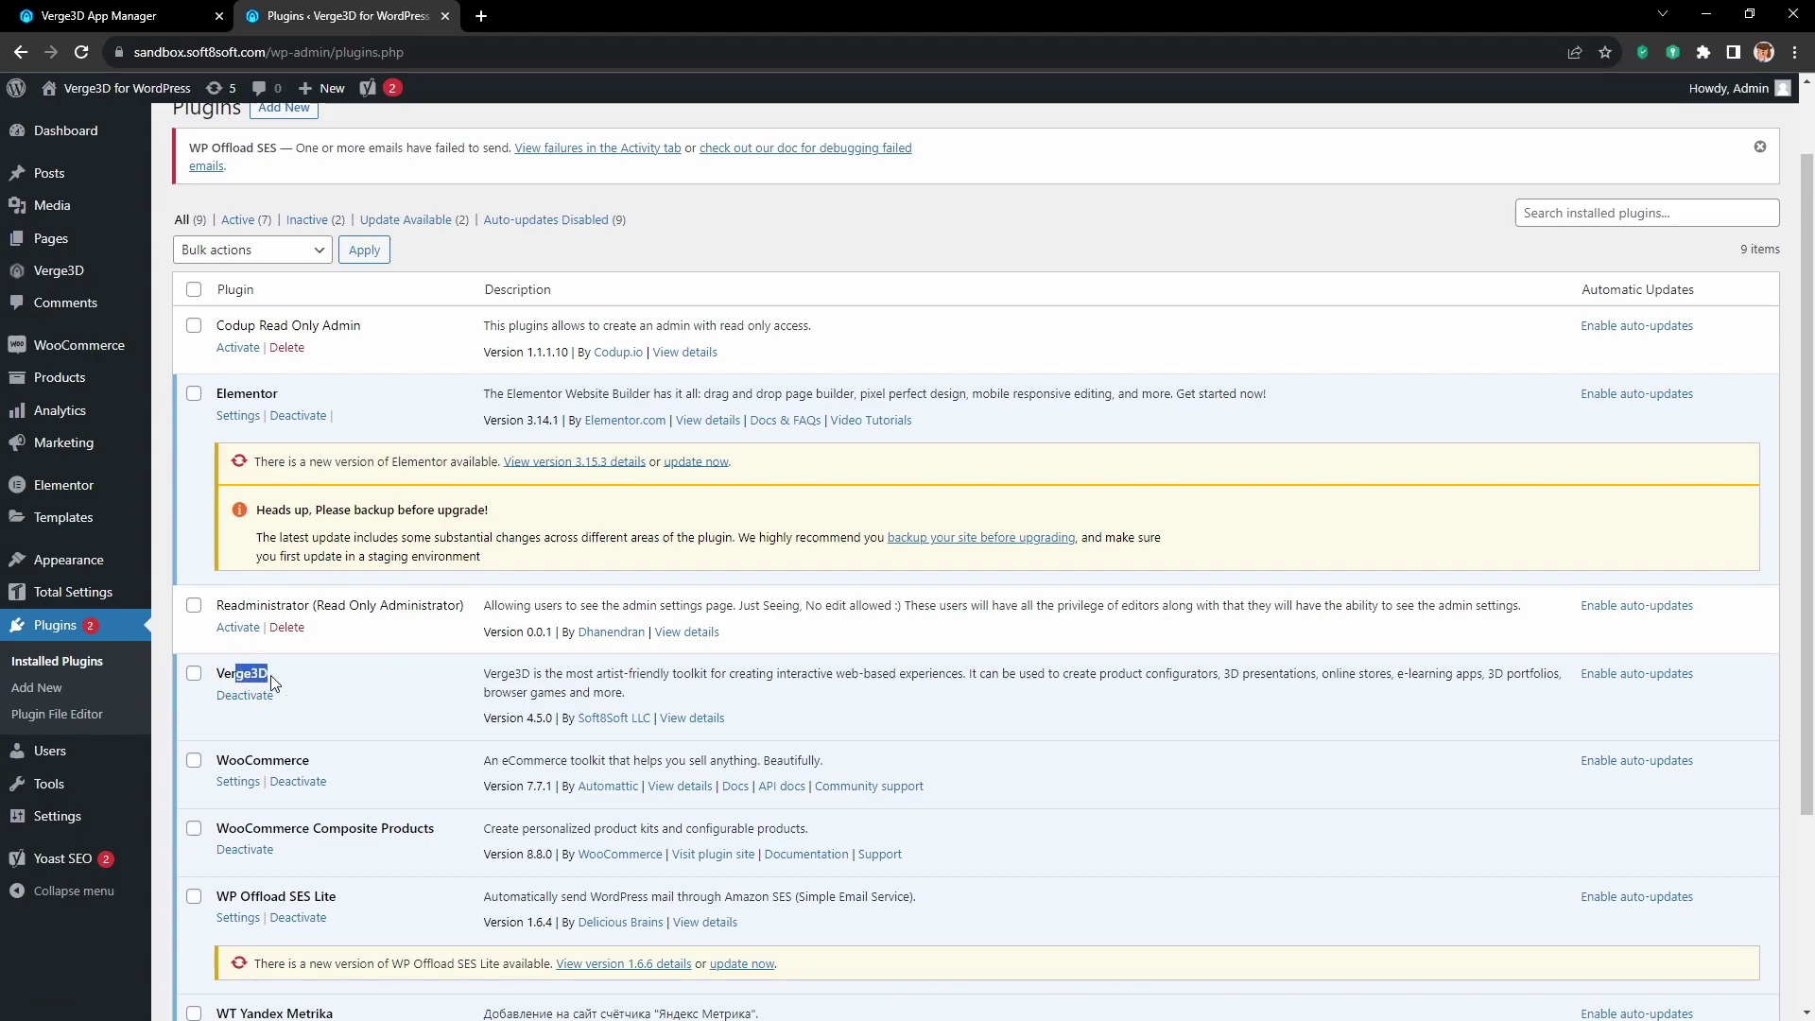
{"action": "scroll", "coordinate": [279, 373], "scroll_direction": "up", "scroll_amount": 3}
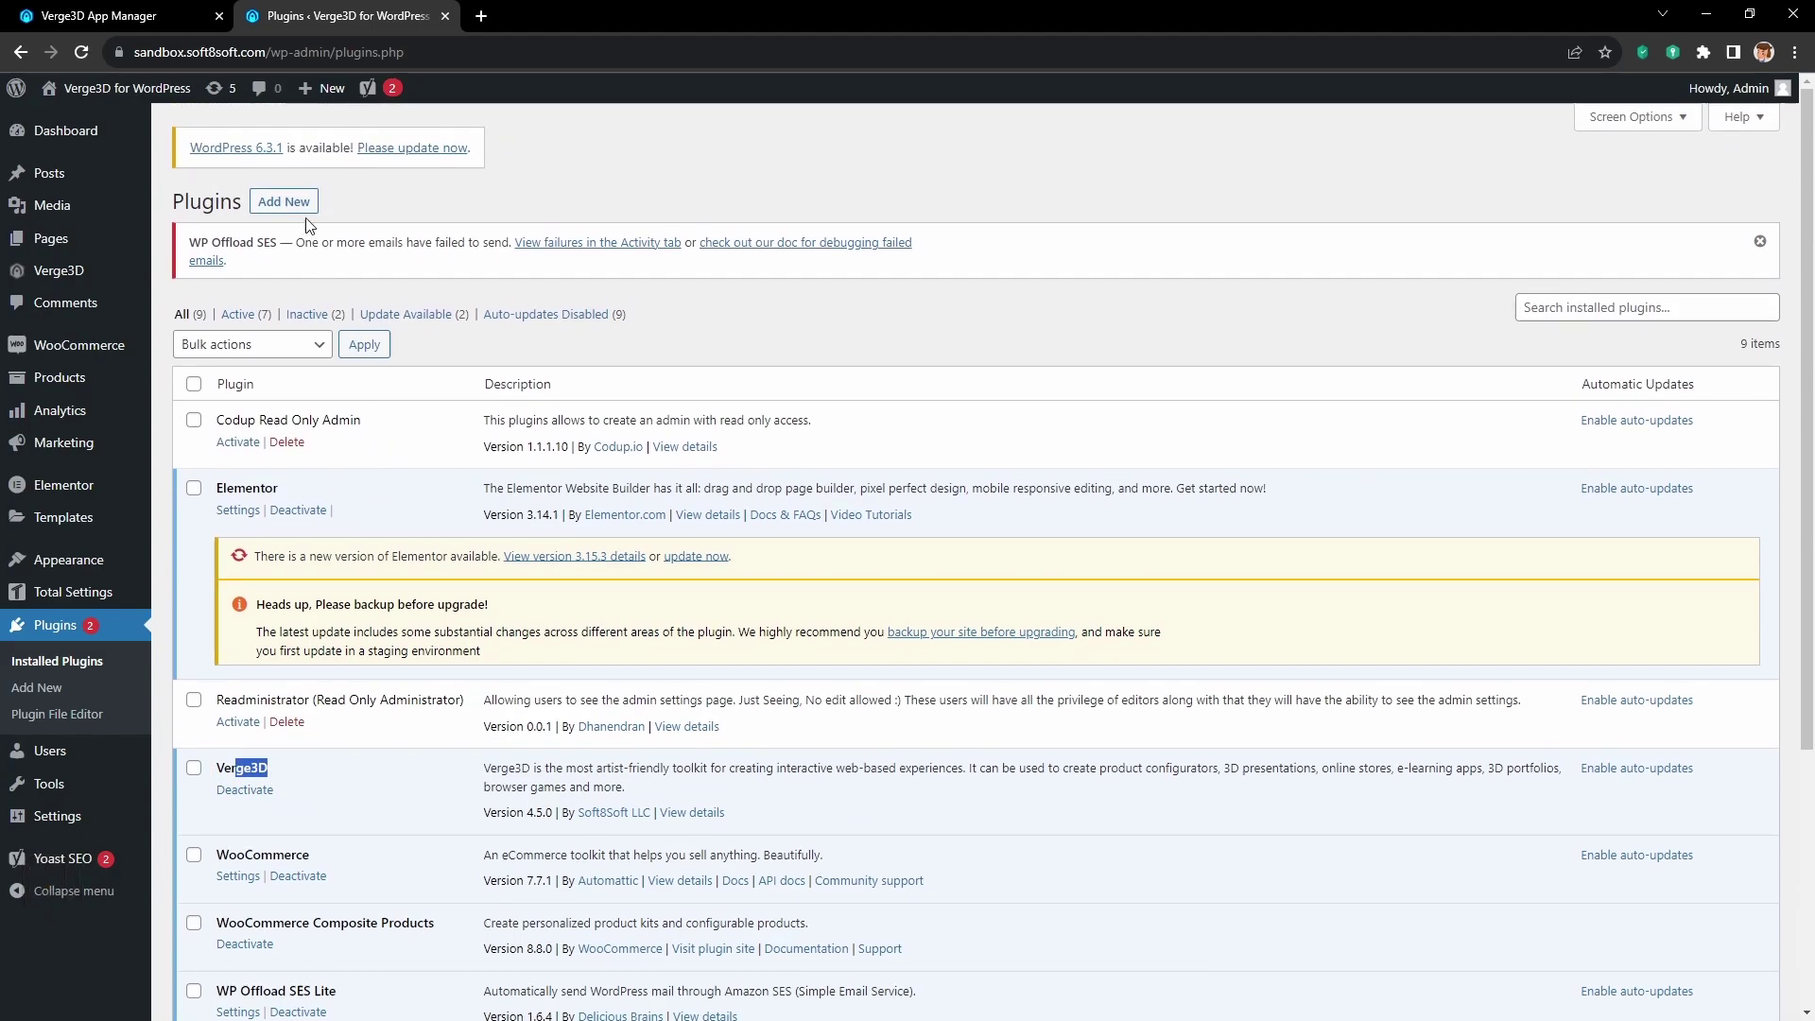
{"action": "left_click", "coordinate": [1569, 306]}
{"action": "type", "text": "verg"}
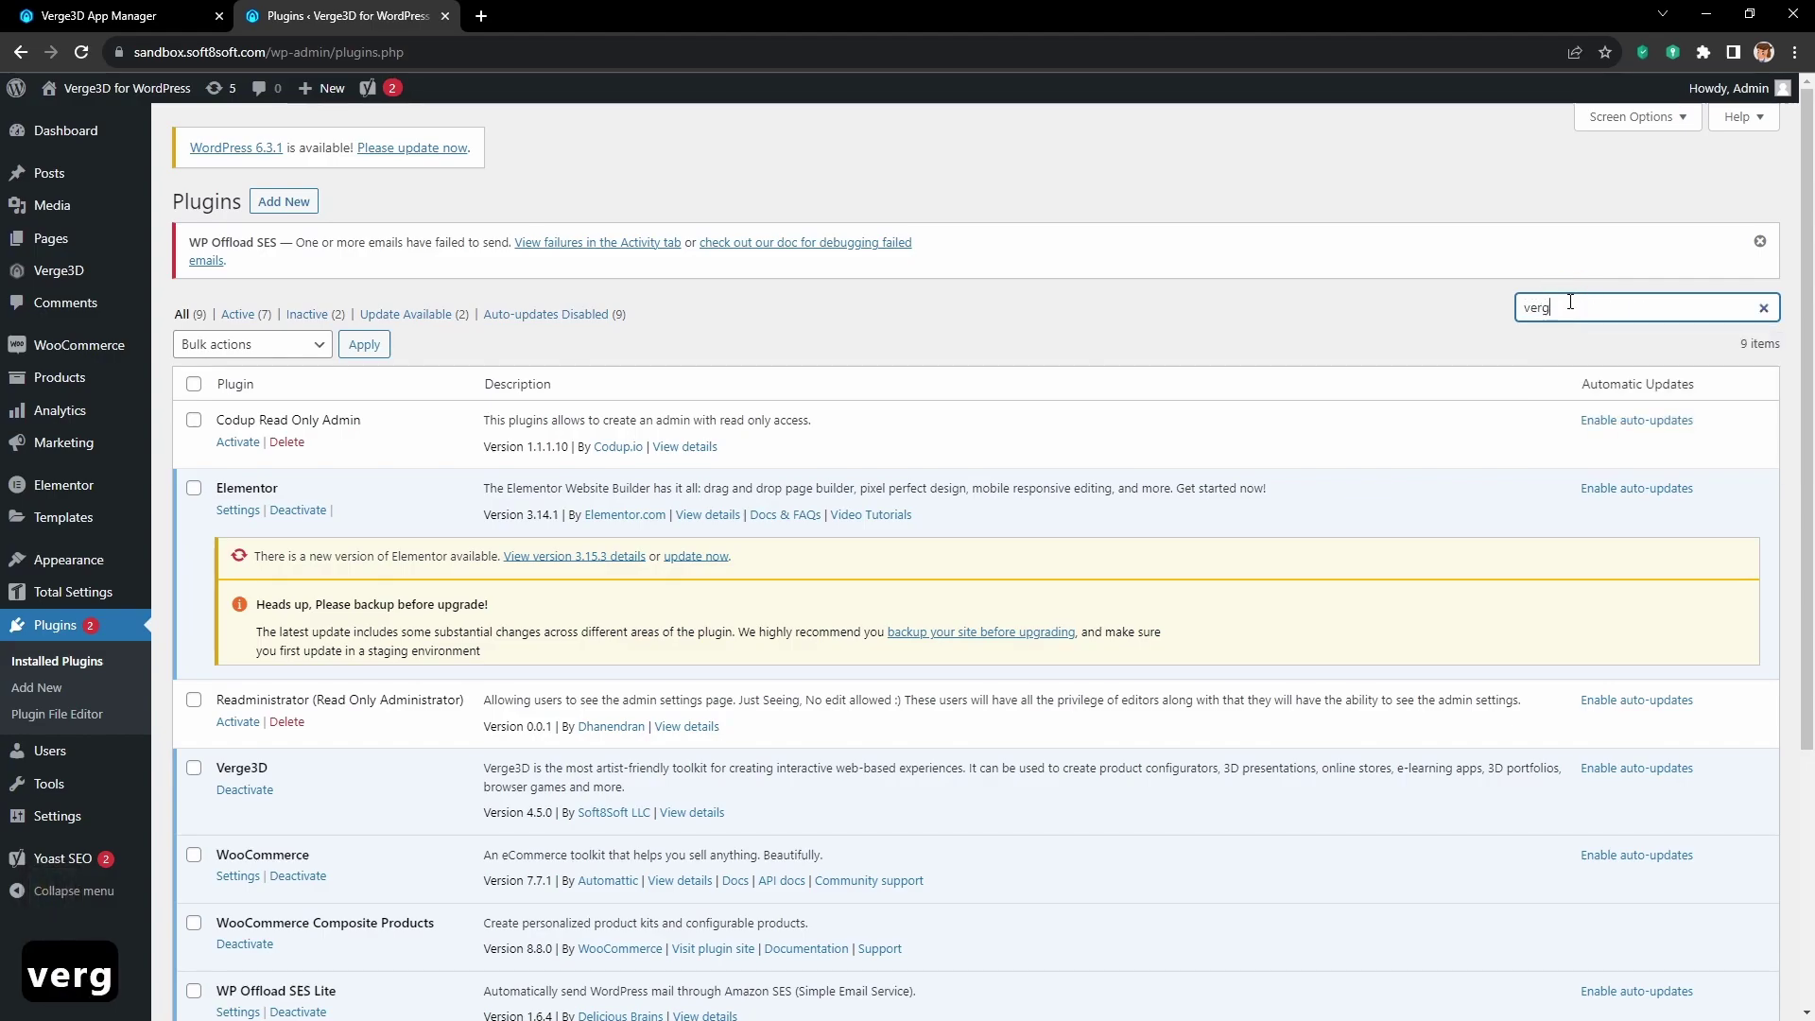
{"action": "type", "text": "e3d"}
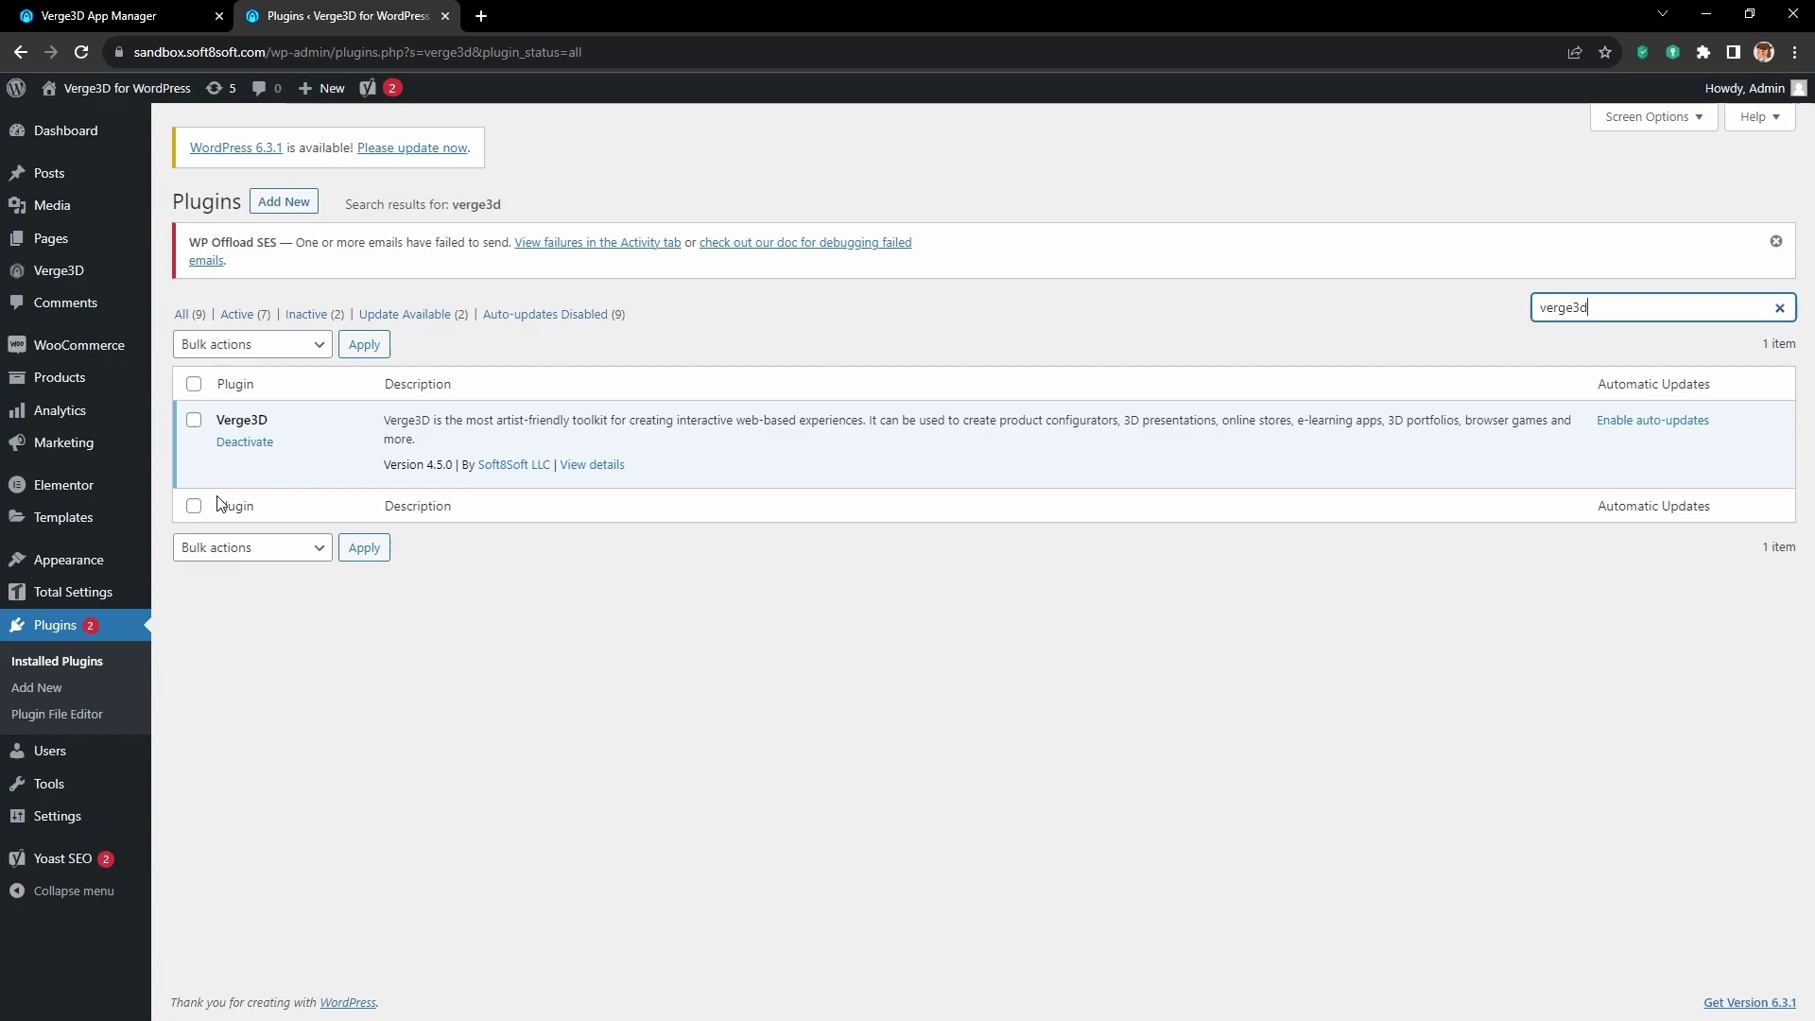
Under Verge3D > Applications, add a new application titled 'Swiss Army Knife Tutorial'
{"action": "left_click", "coordinate": [85, 272]}
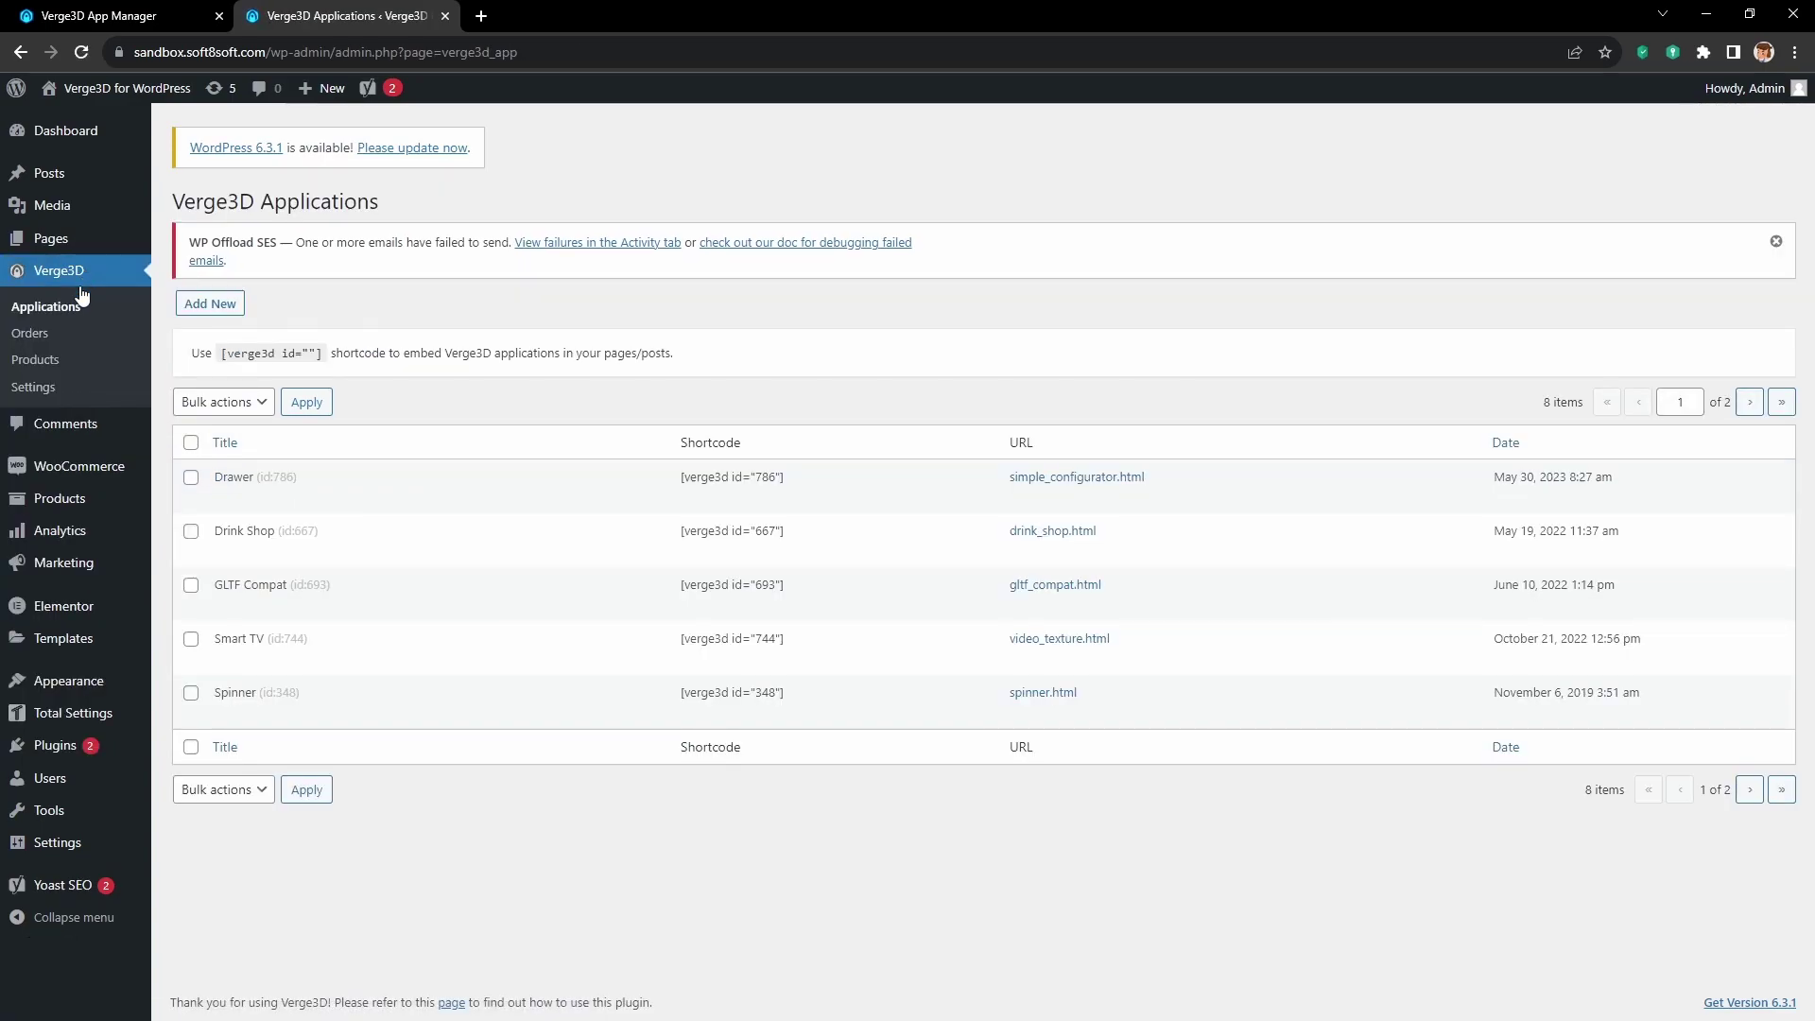
{"action": "left_click", "coordinate": [78, 310]}
{"action": "left_click", "coordinate": [224, 305]}
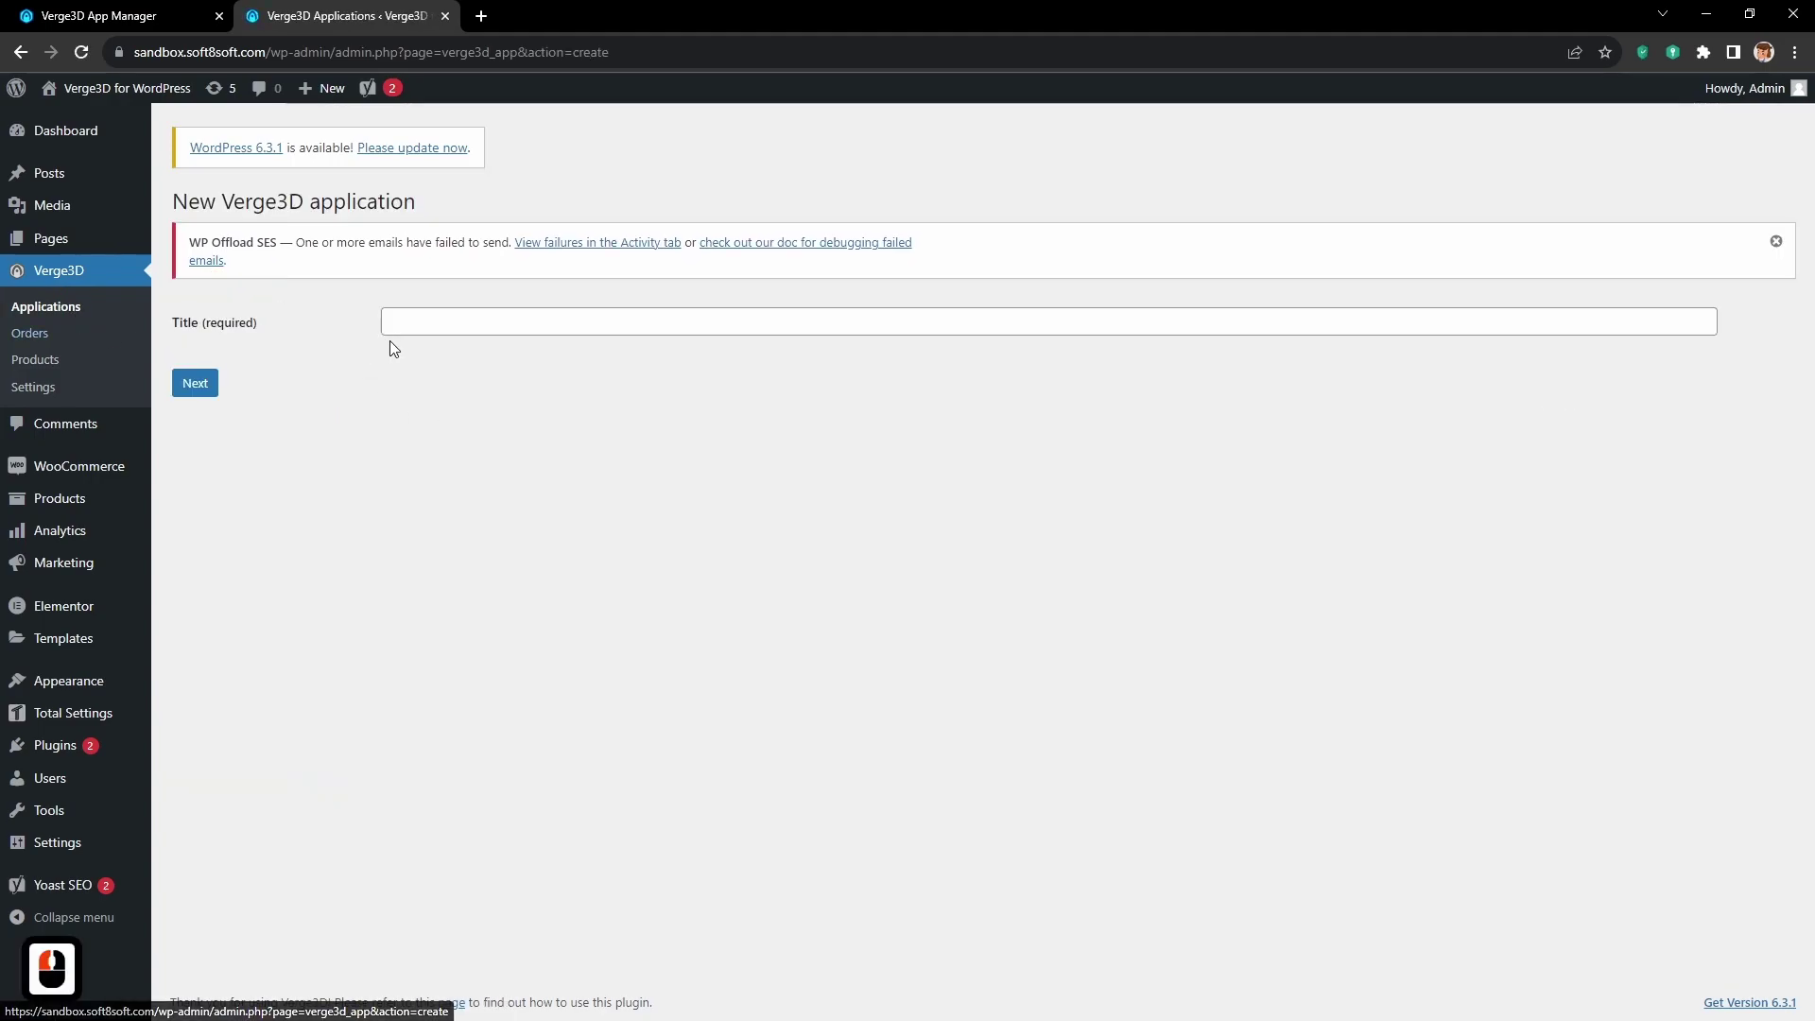
{"action": "left_click", "coordinate": [420, 326]}
{"action": "type", "text": "Swiss Army Kni"}
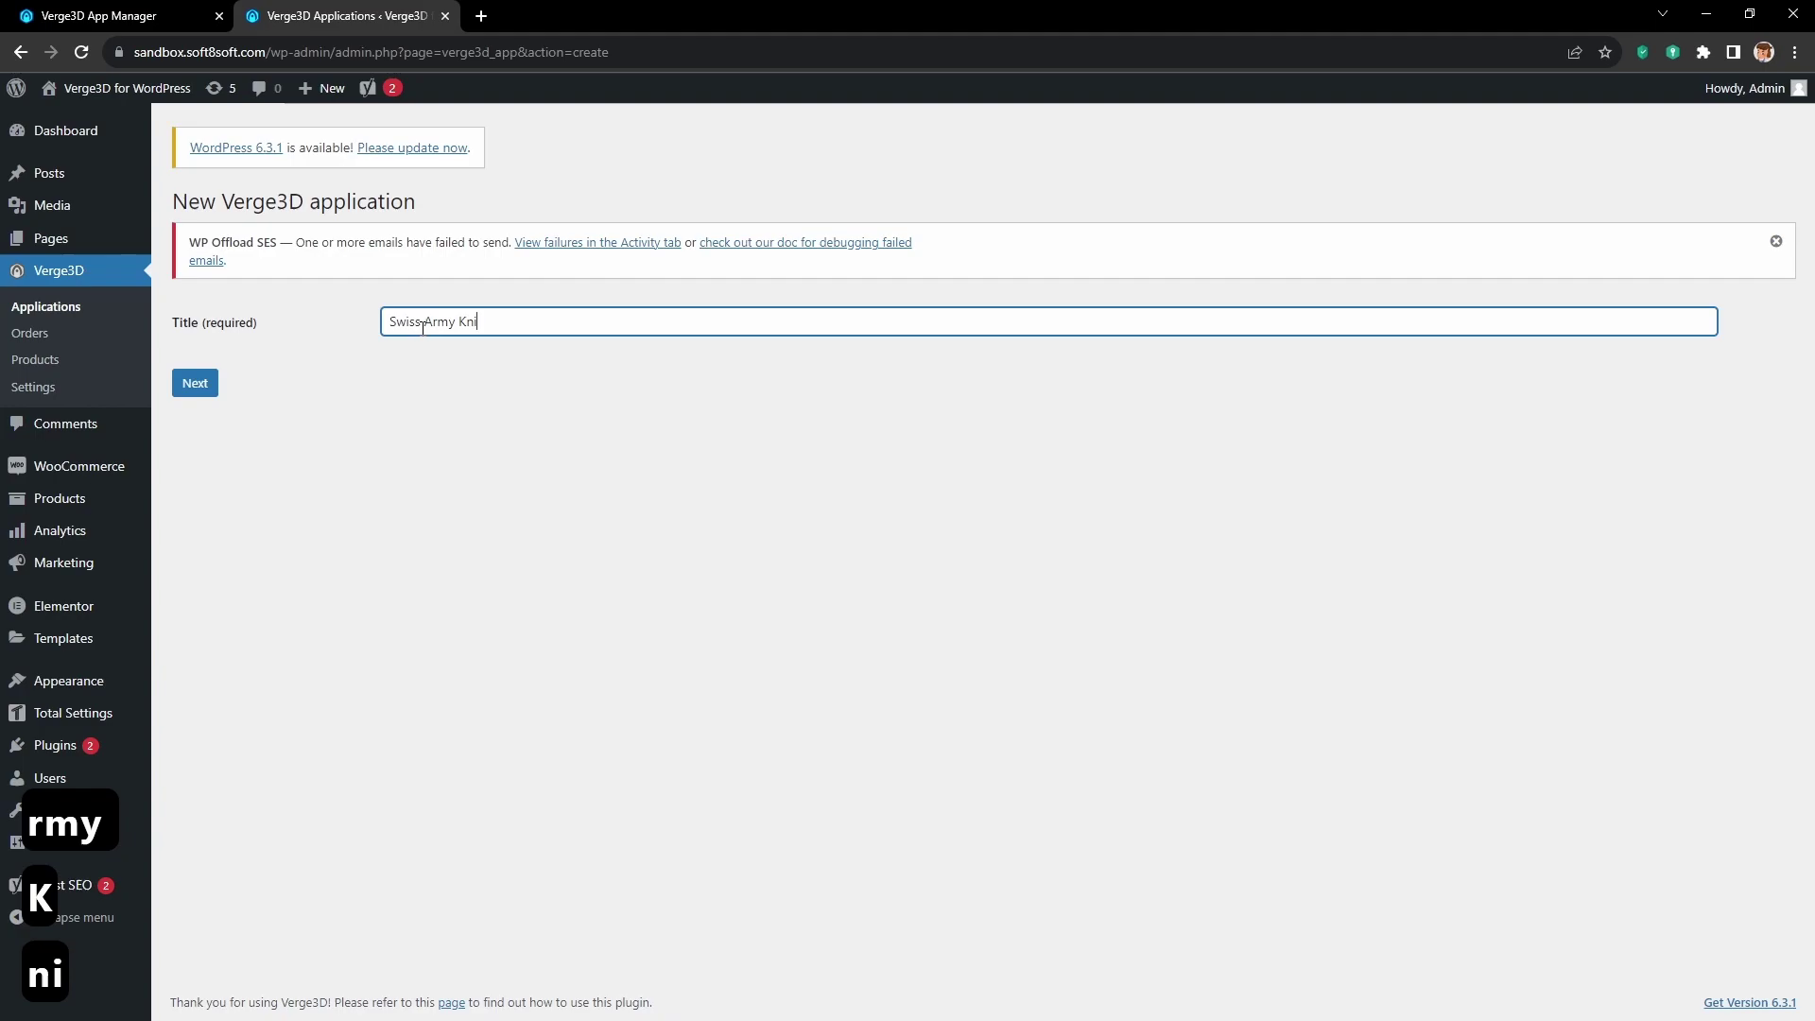
{"action": "type", "text": "fe Tutorial"}
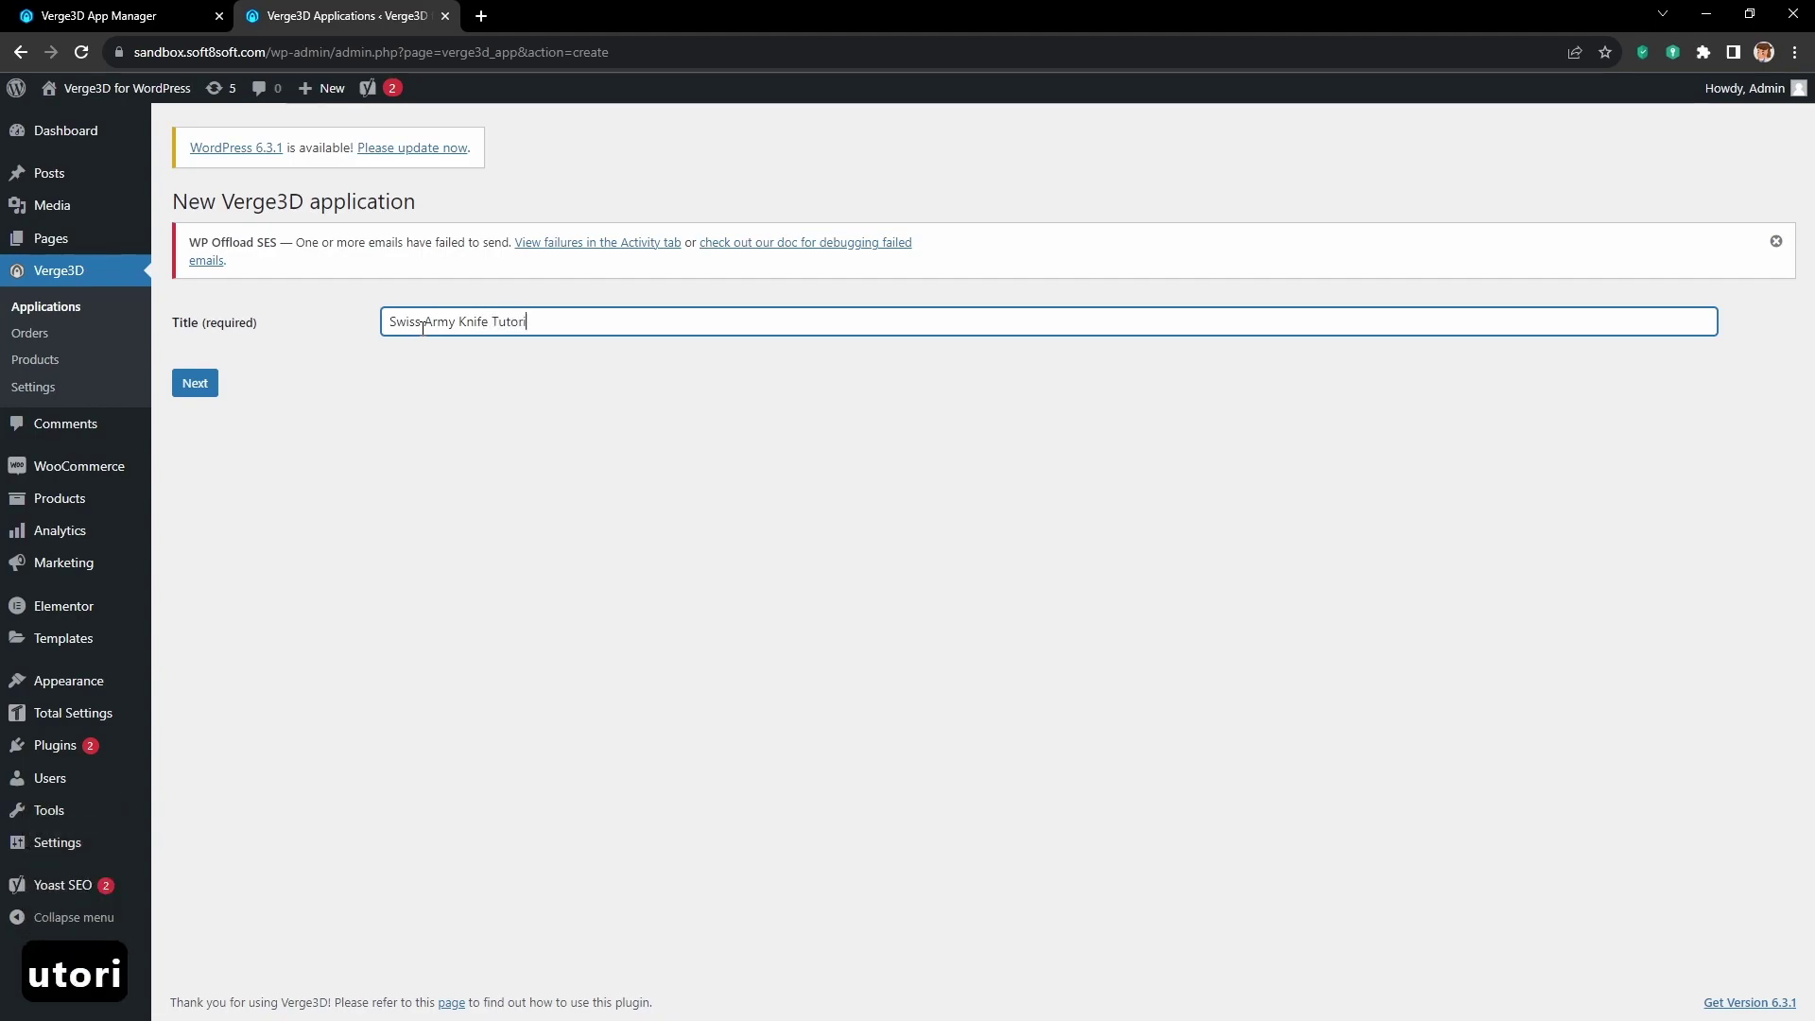
{"action": "left_click", "coordinate": [192, 389]}
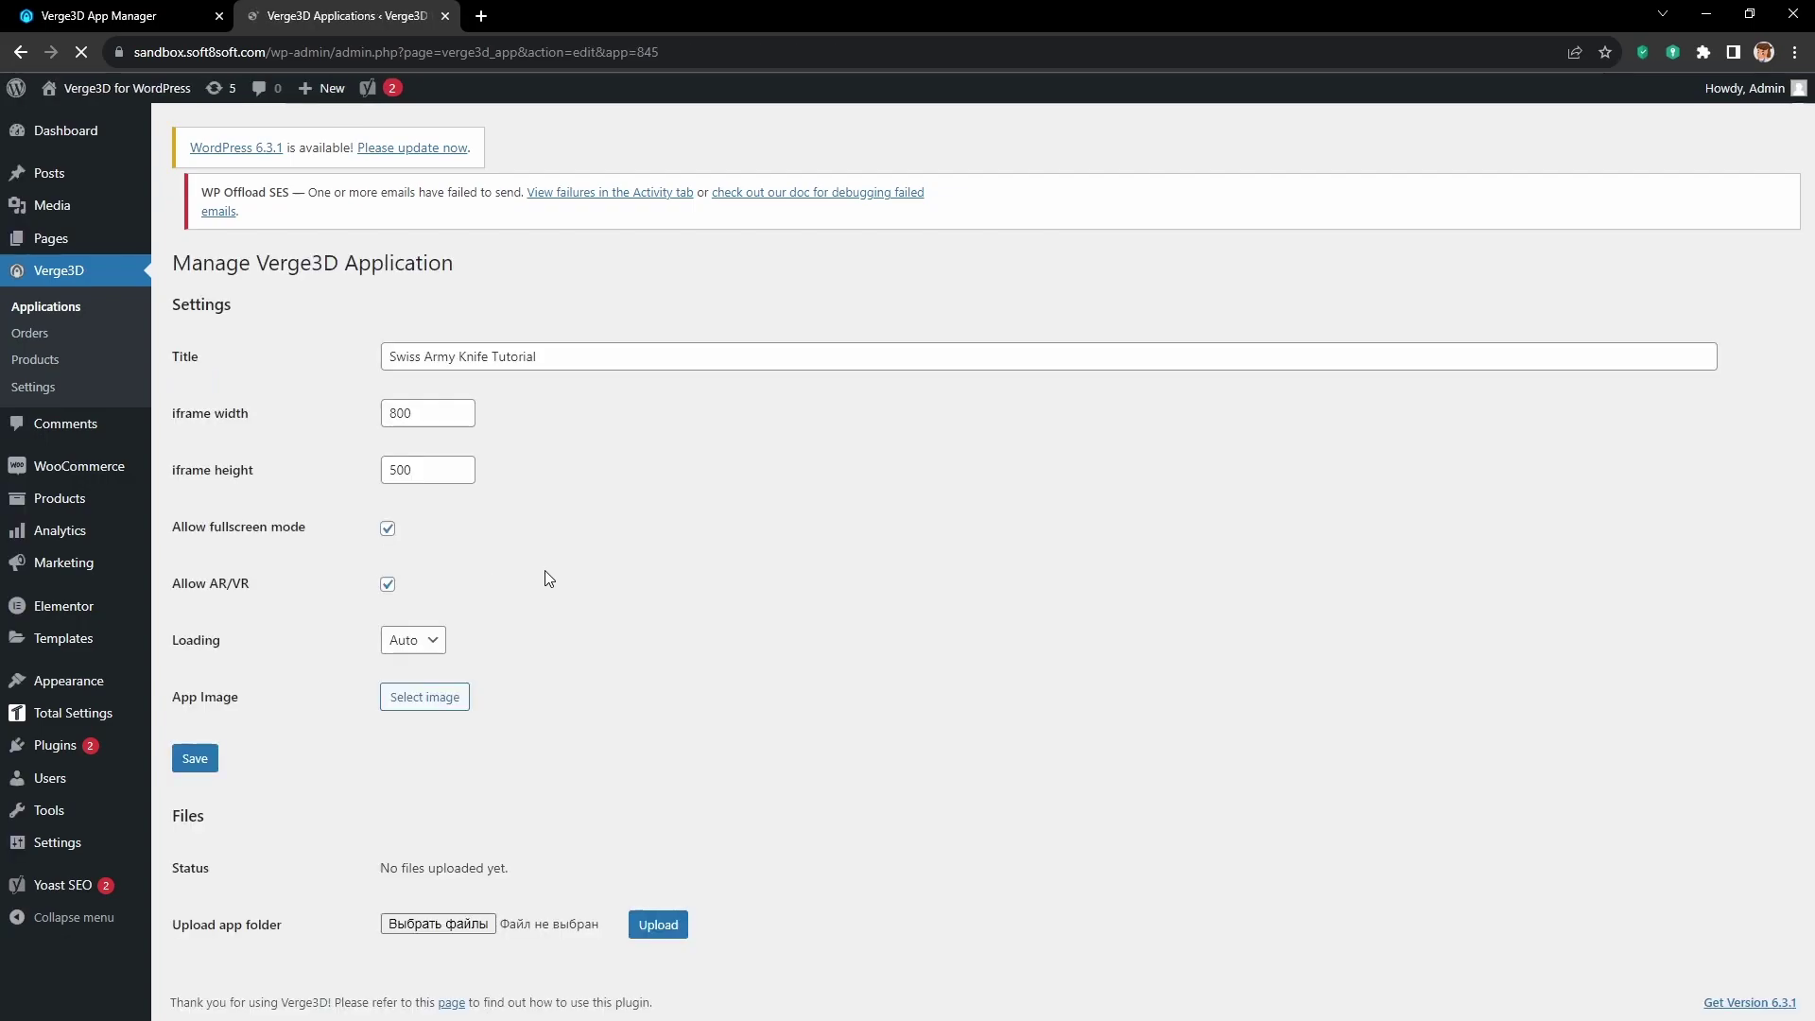
Upload all 131 files from Documents/verge3d_apps/swiss_army_knife and save the application
{"action": "left_click", "coordinate": [487, 925]}
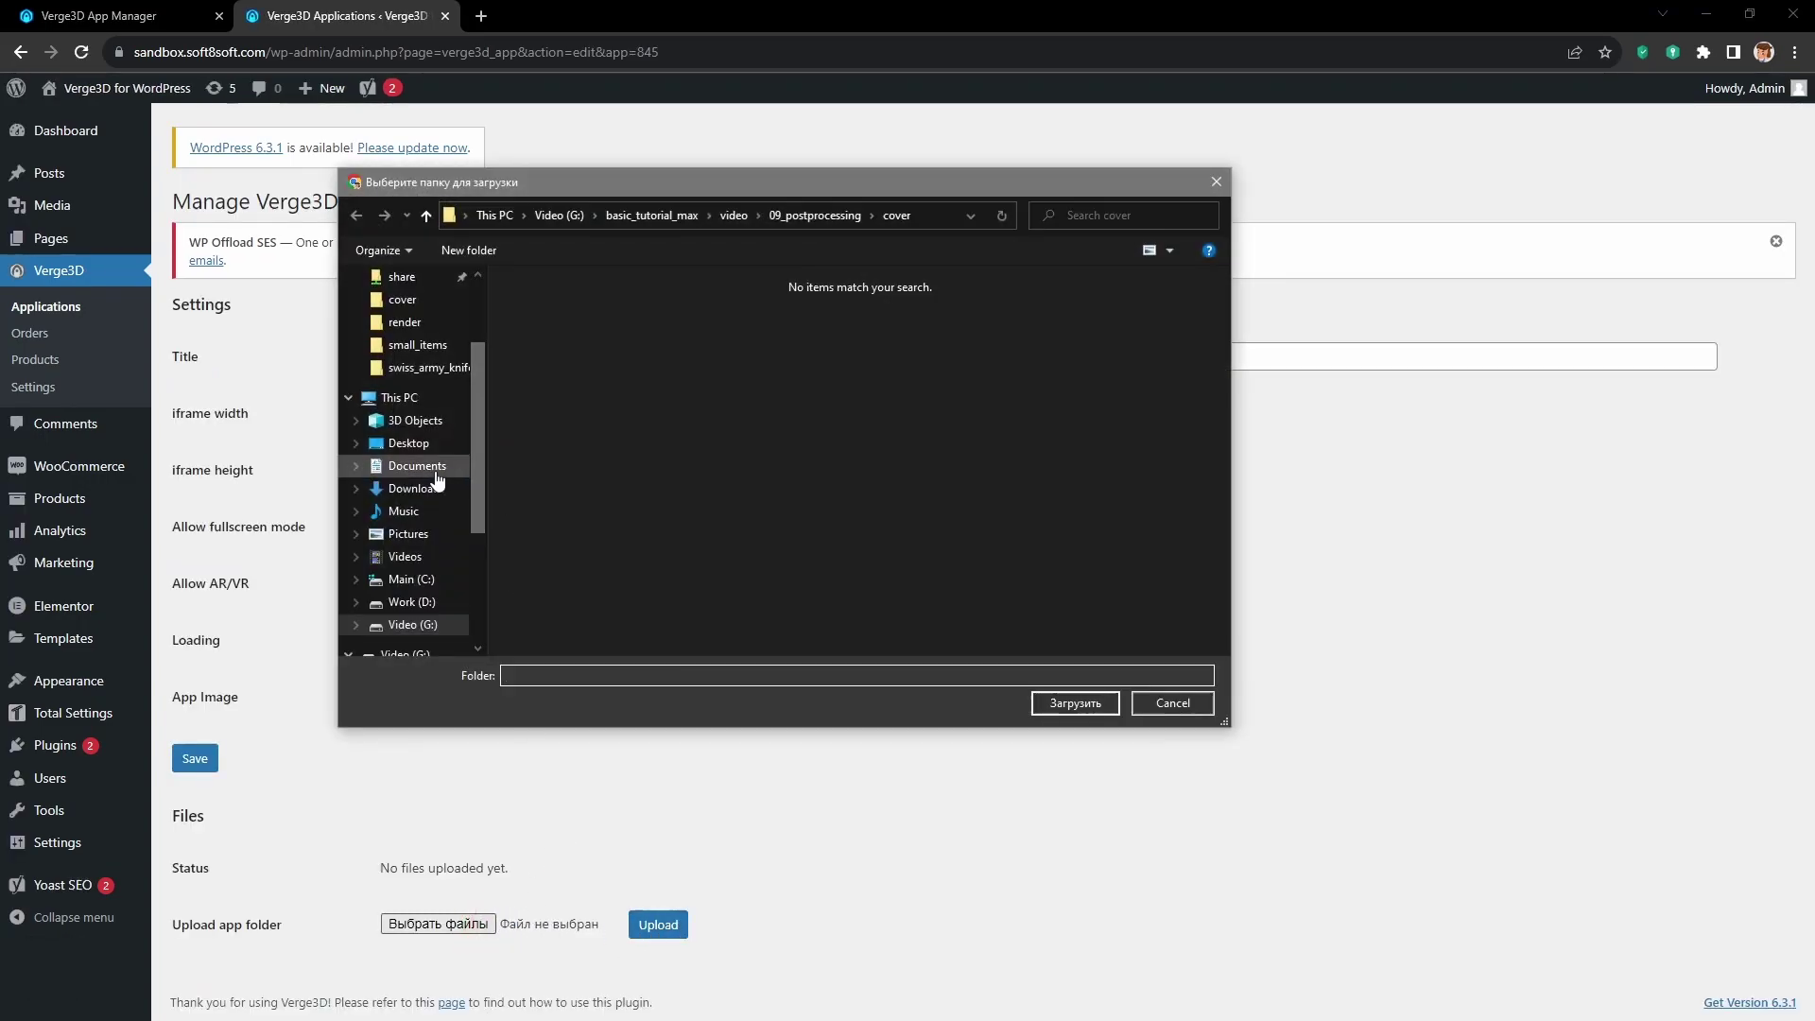
{"action": "left_click", "coordinate": [416, 464]}
{"action": "double_click", "coordinate": [570, 422]}
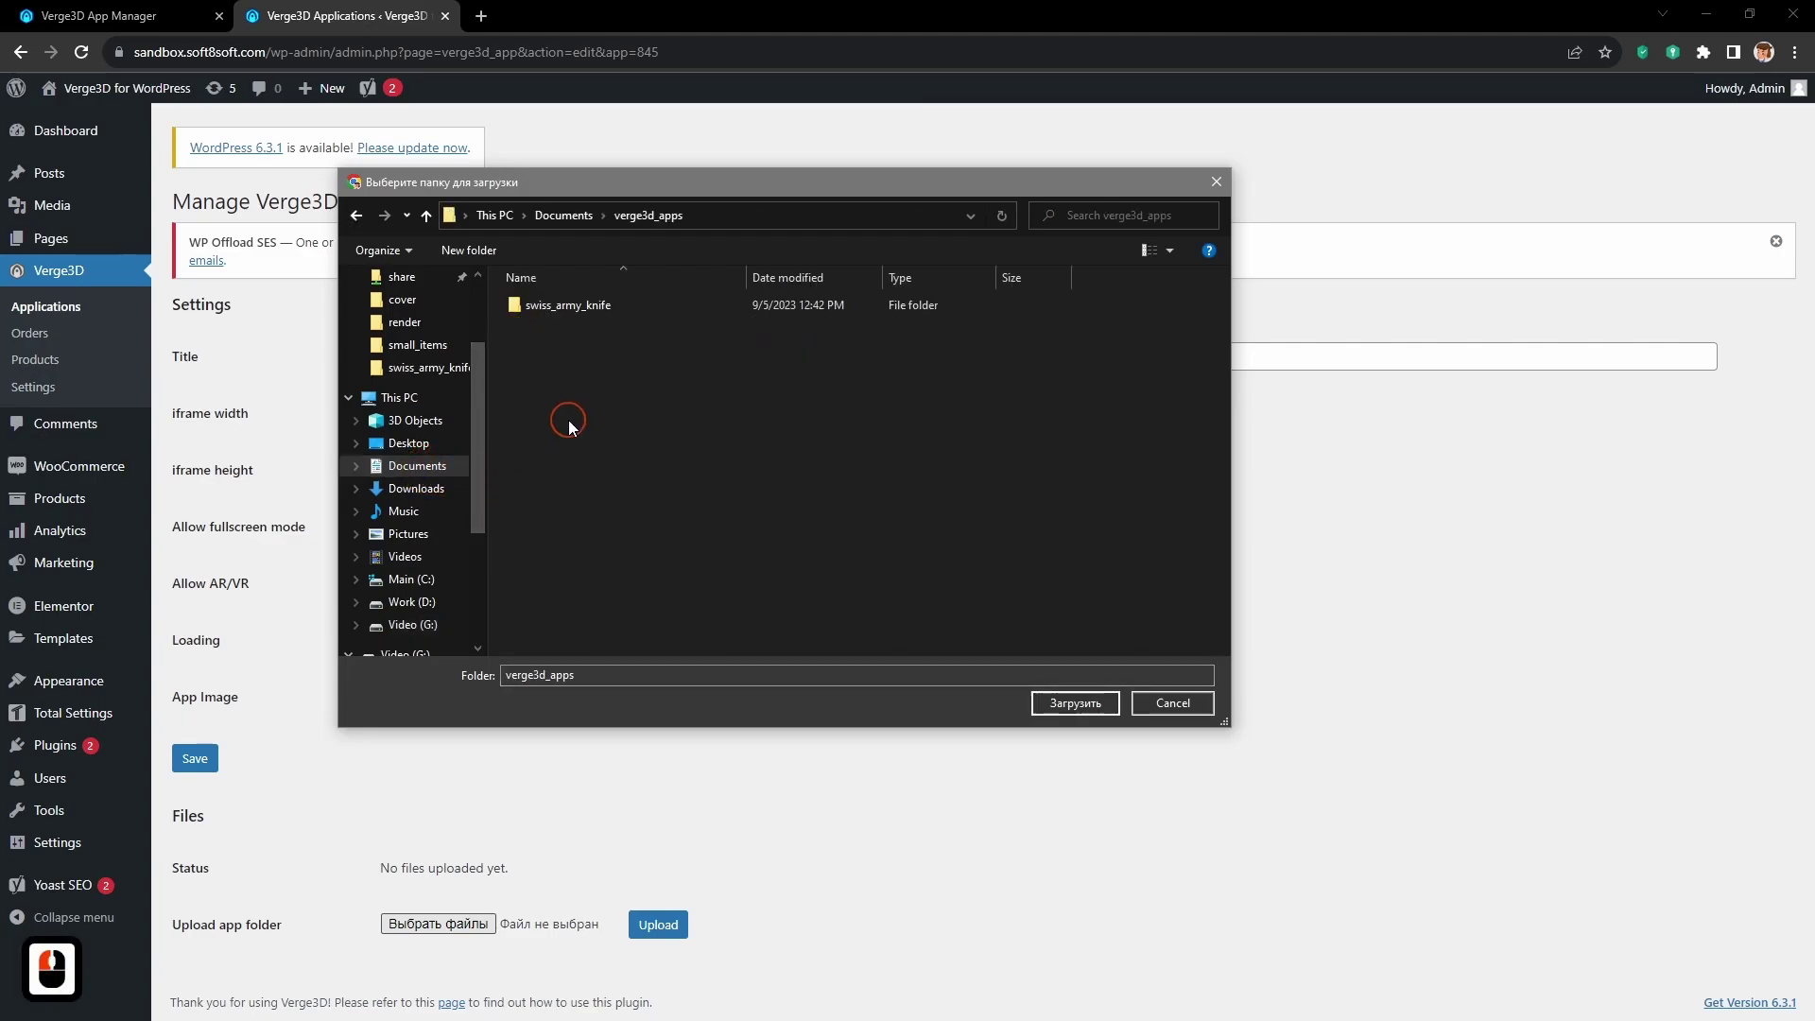
{"action": "double_click", "coordinate": [558, 307]}
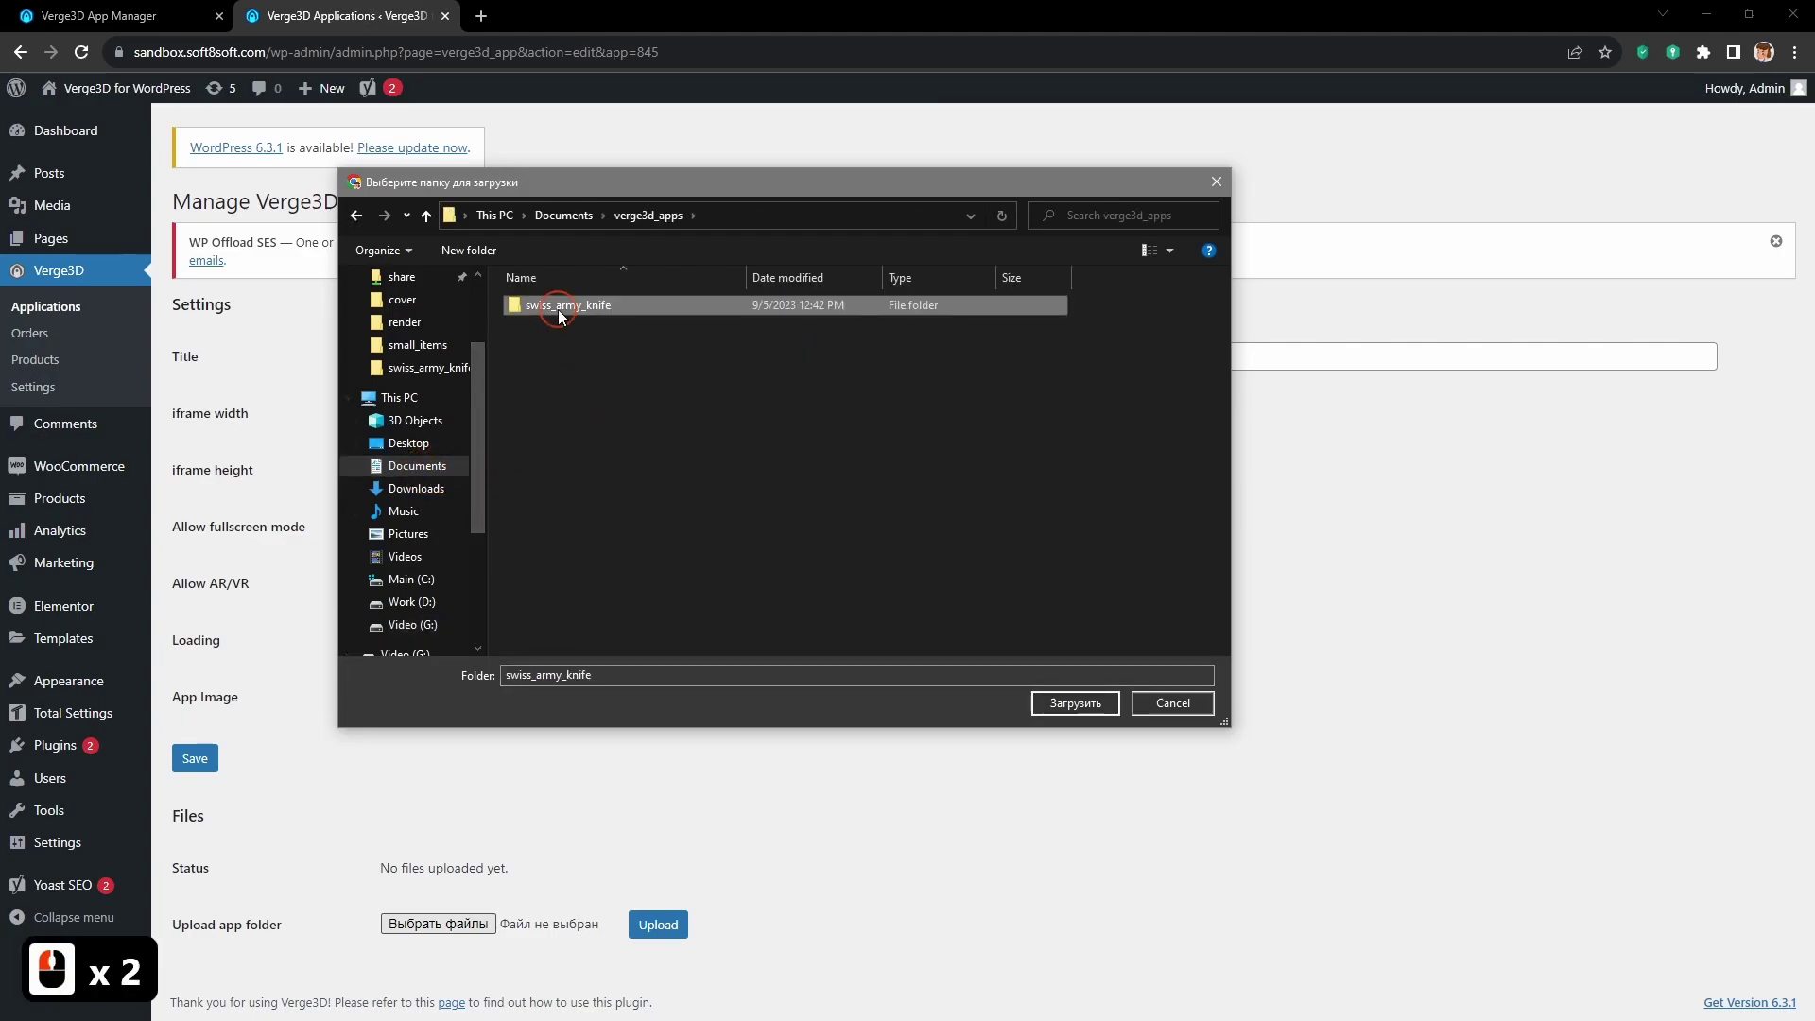
{"action": "left_click", "coordinate": [1068, 703]}
{"action": "left_click", "coordinate": [983, 176]}
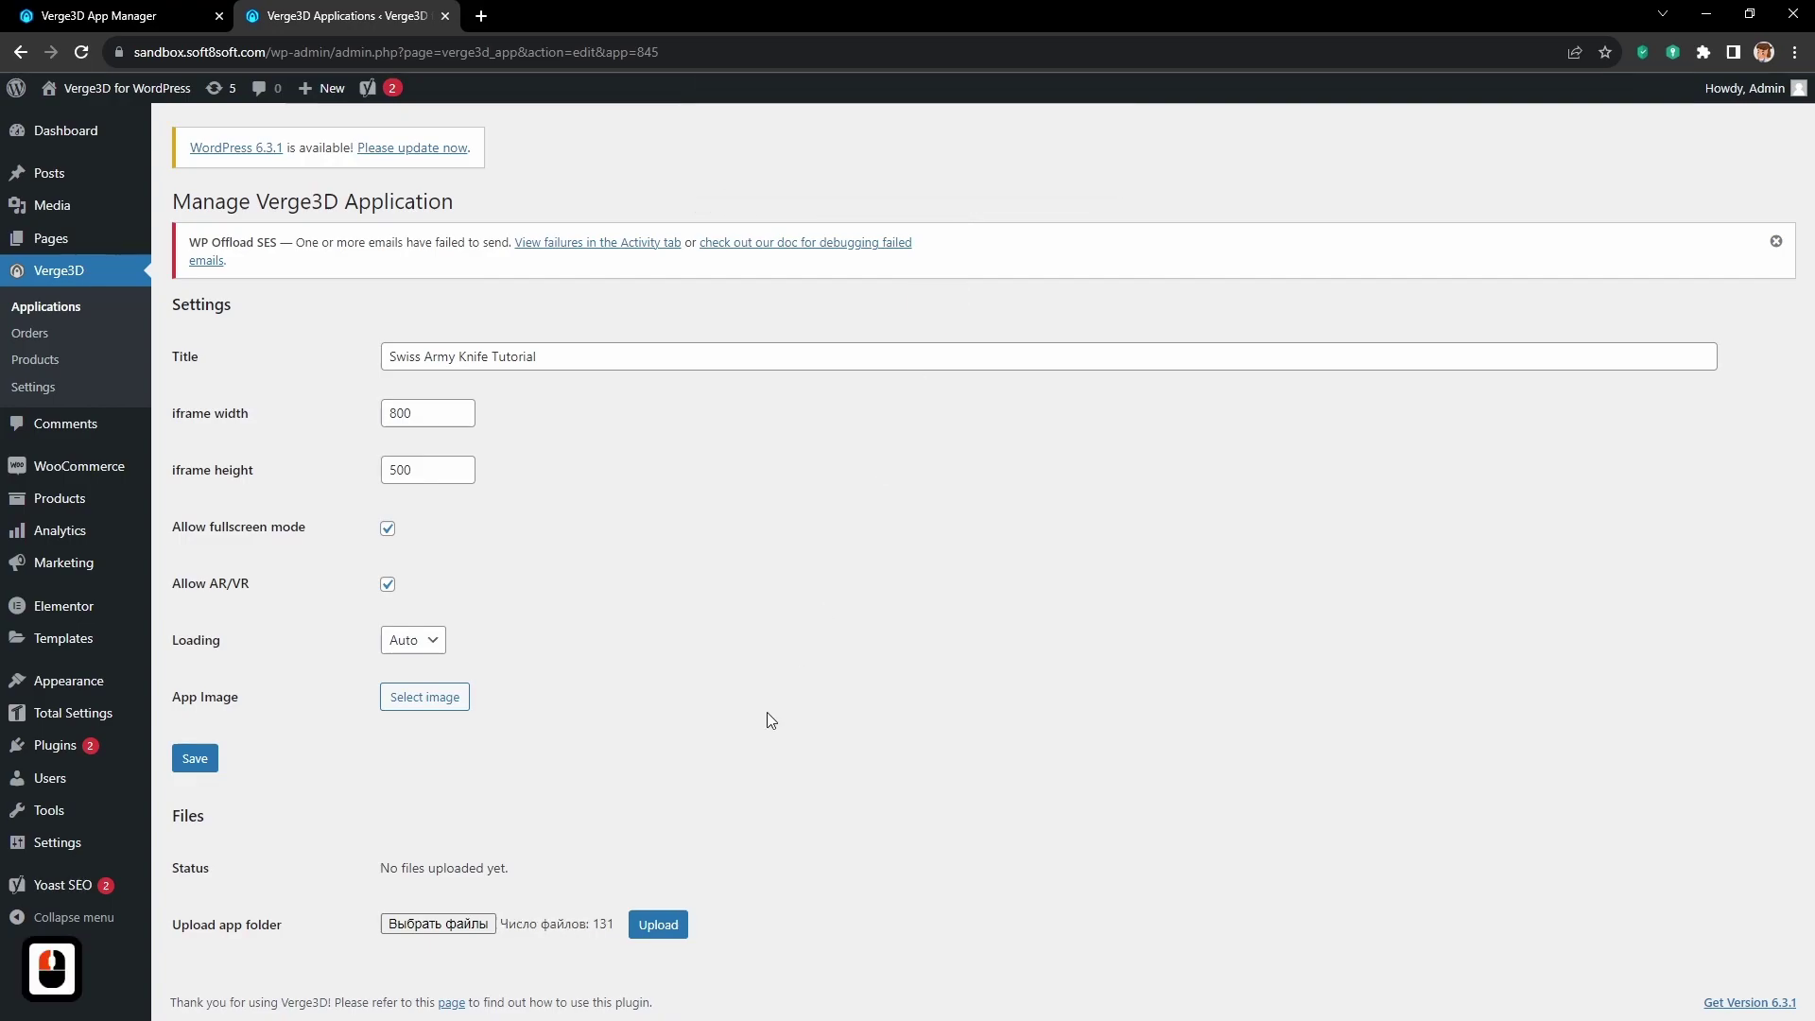
{"action": "left_click", "coordinate": [660, 923]}
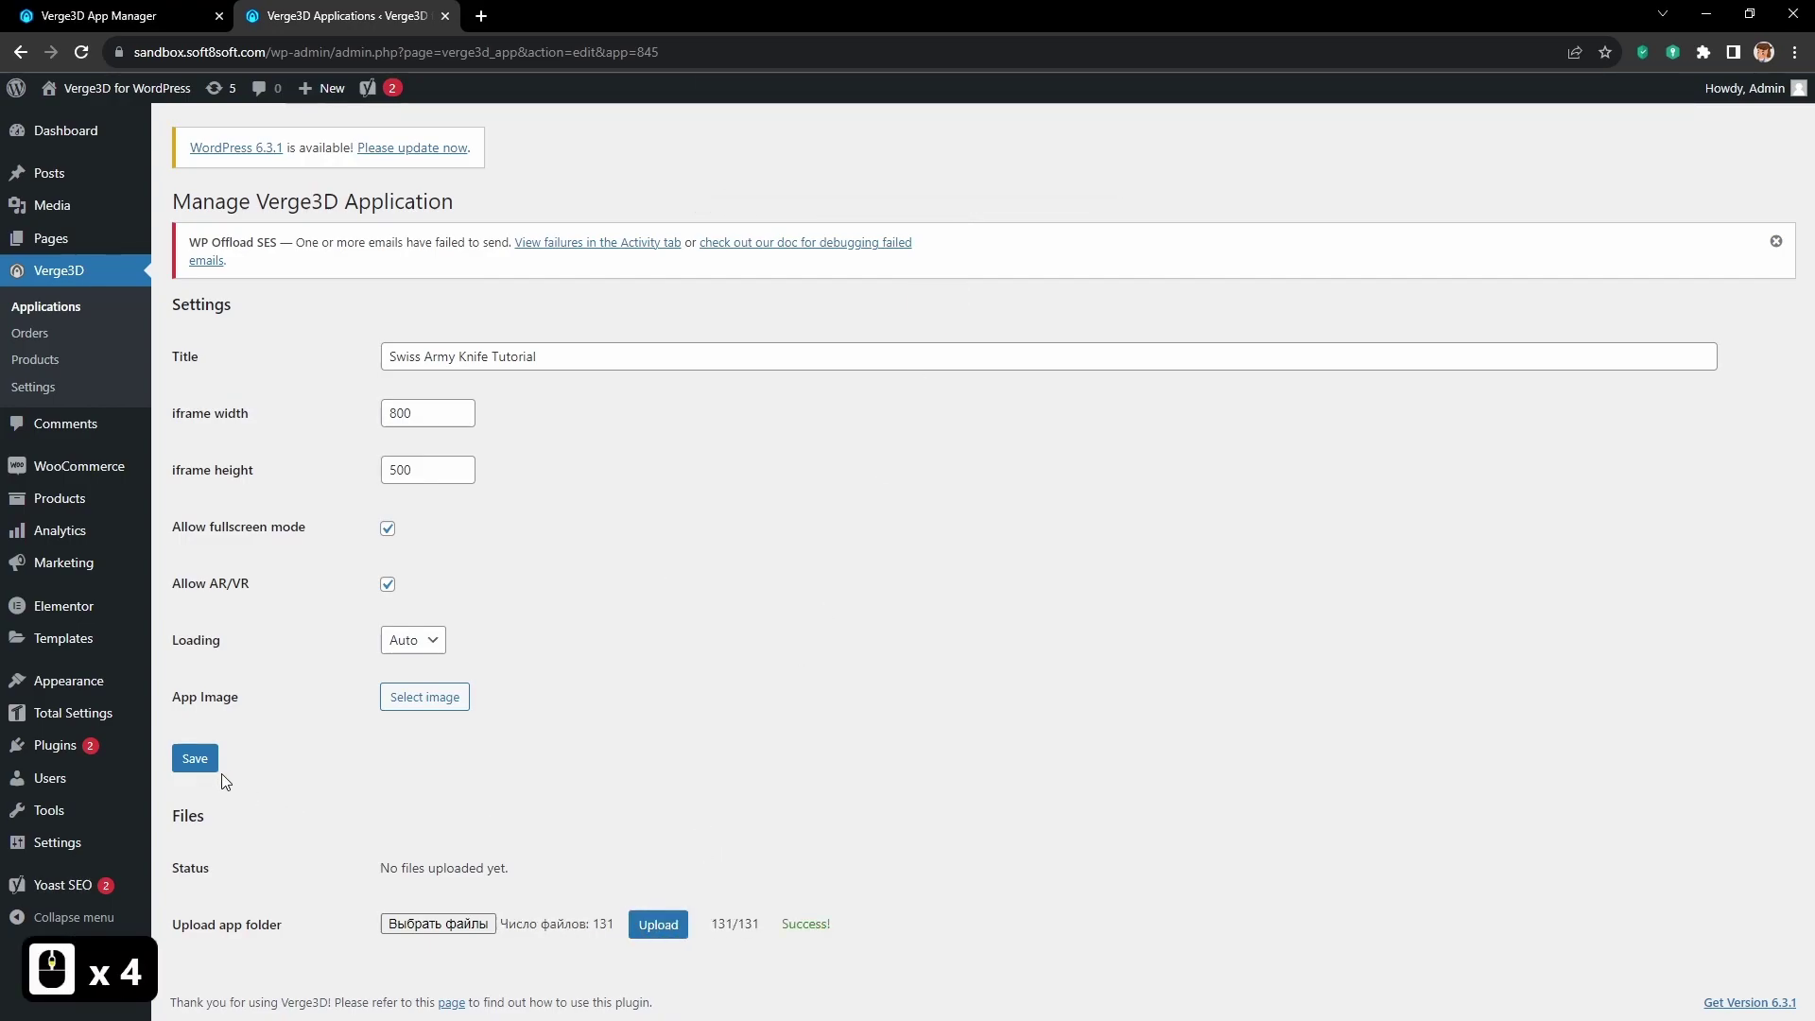
{"action": "left_click", "coordinate": [199, 758]}
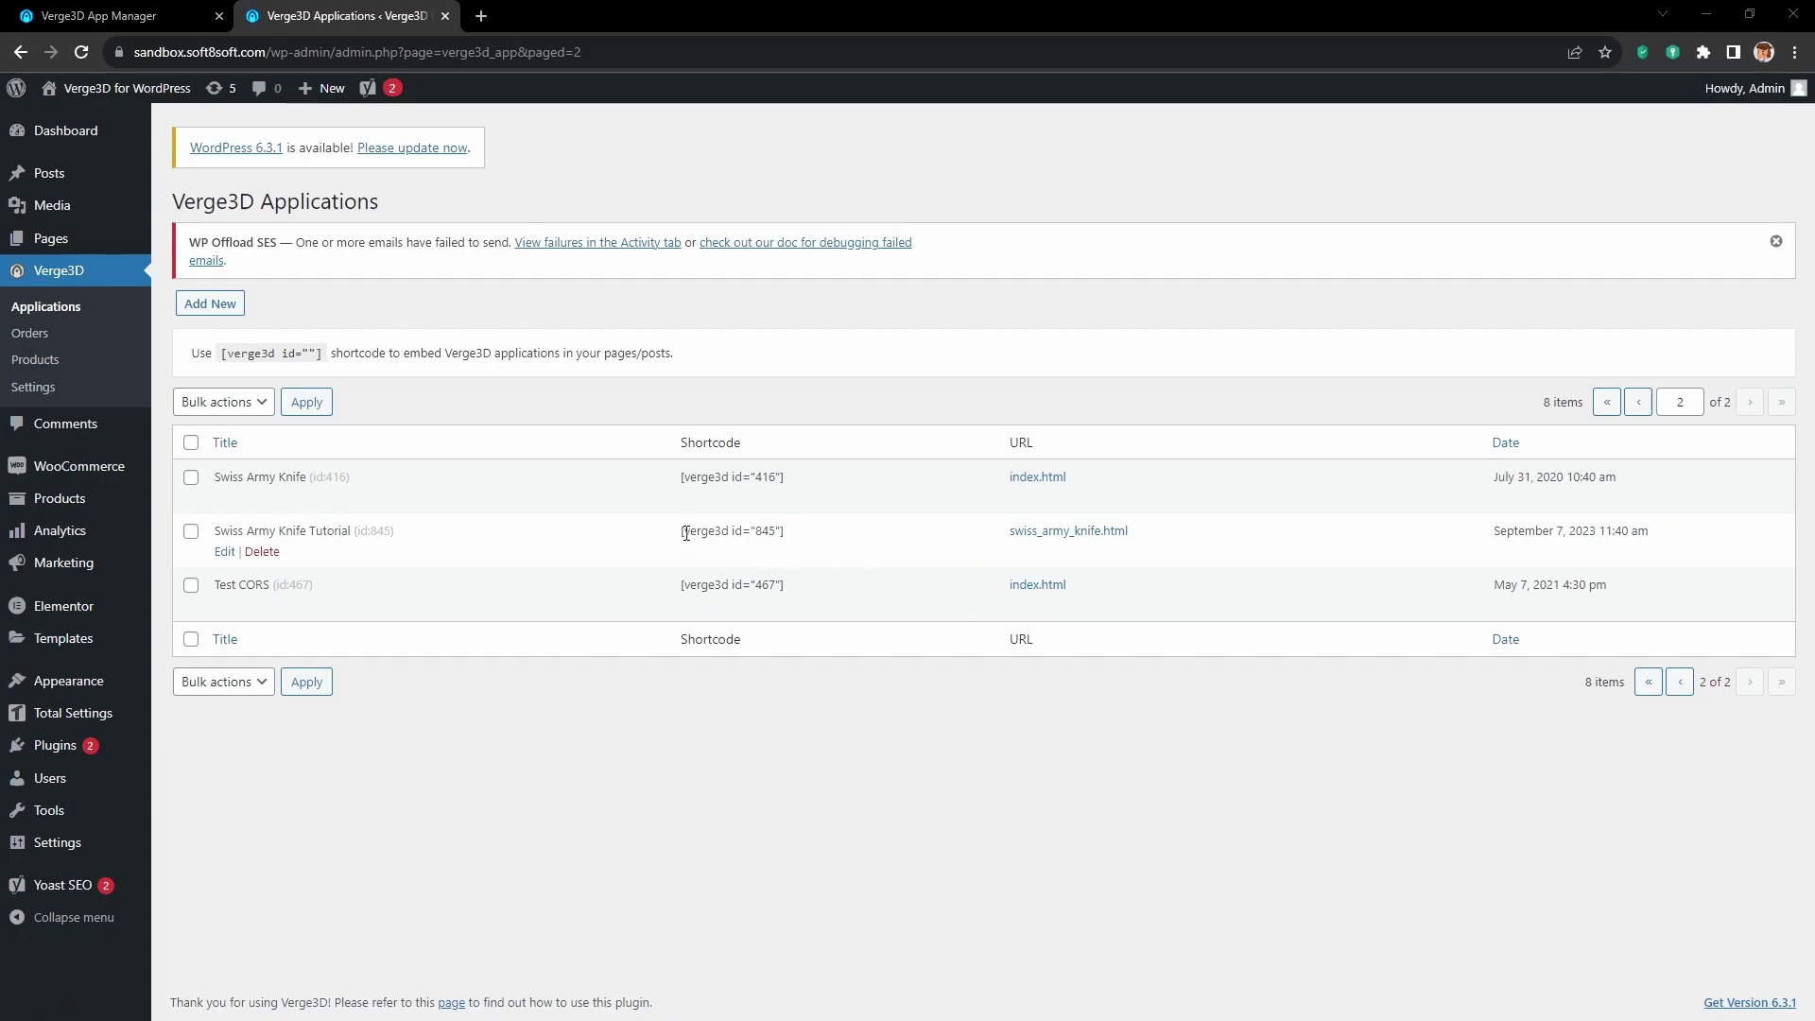
Copy the shortcode [verge3d id="845"] and go to the Posts list
{"action": "left_click_drag", "start_coordinate": [683, 531], "coordinate": [786, 533]}
{"action": "key", "text": "ctrl+c"}
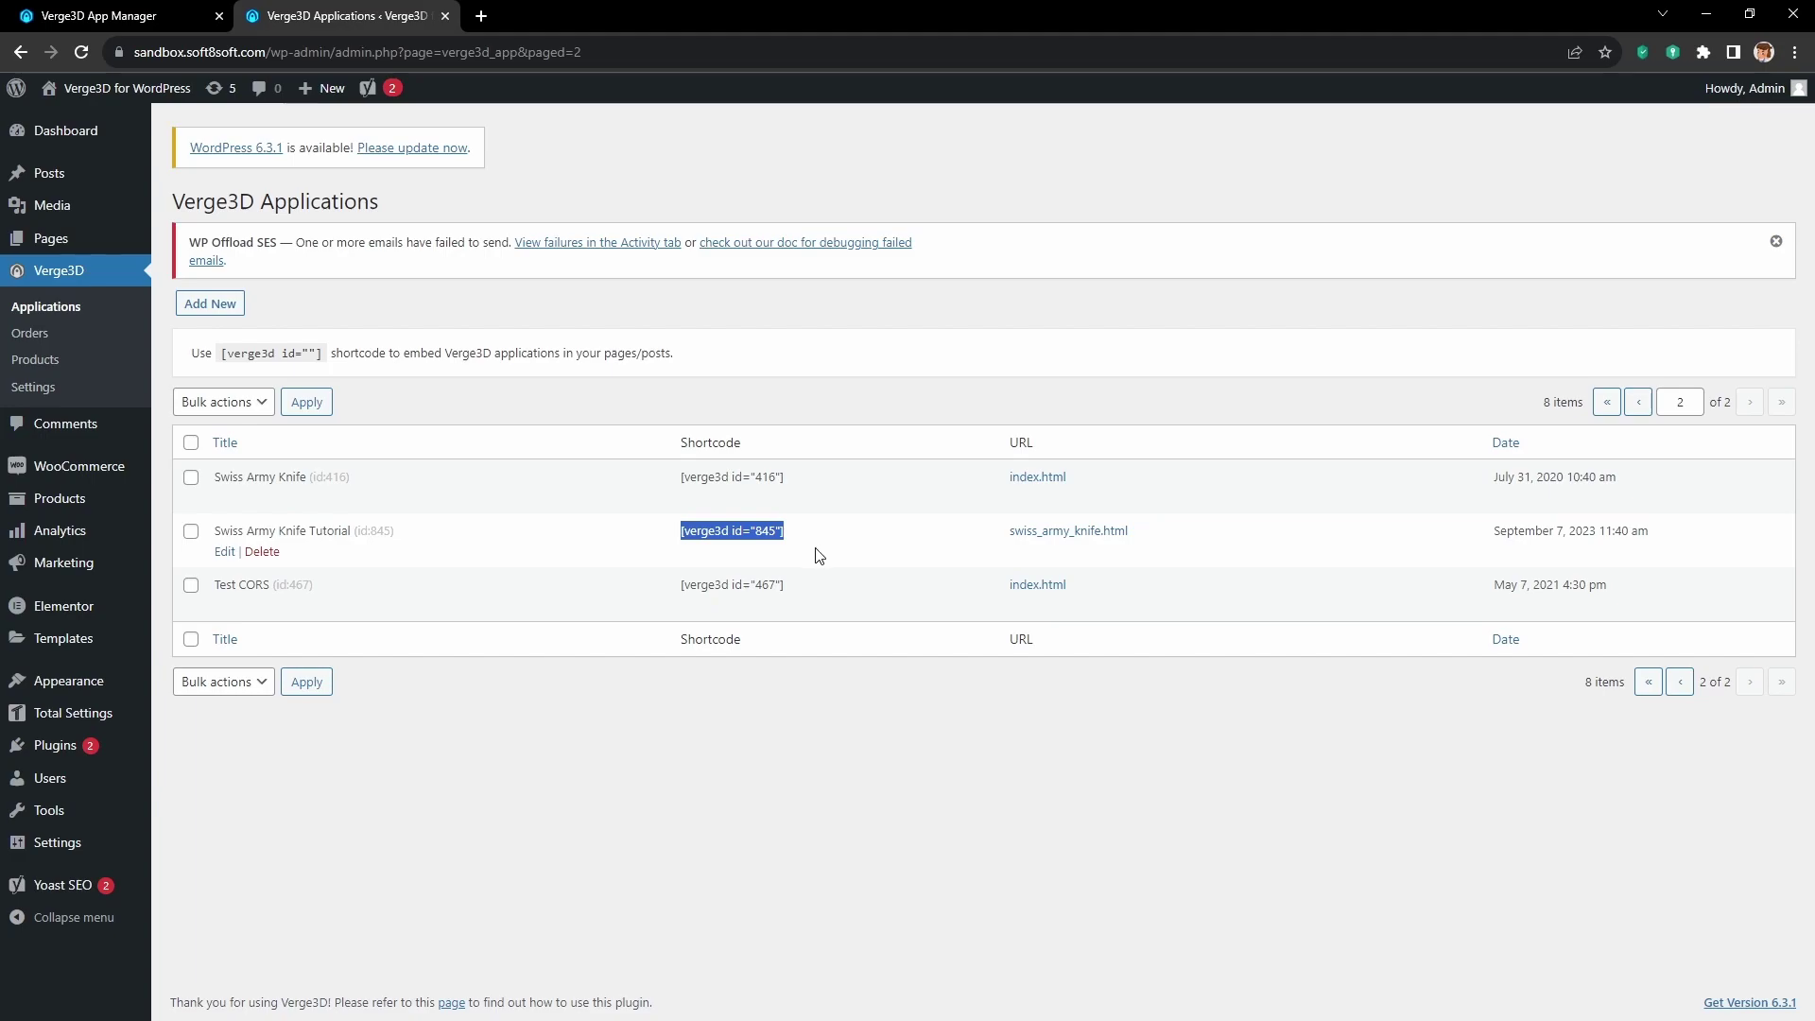
{"action": "left_click", "coordinate": [71, 174]}
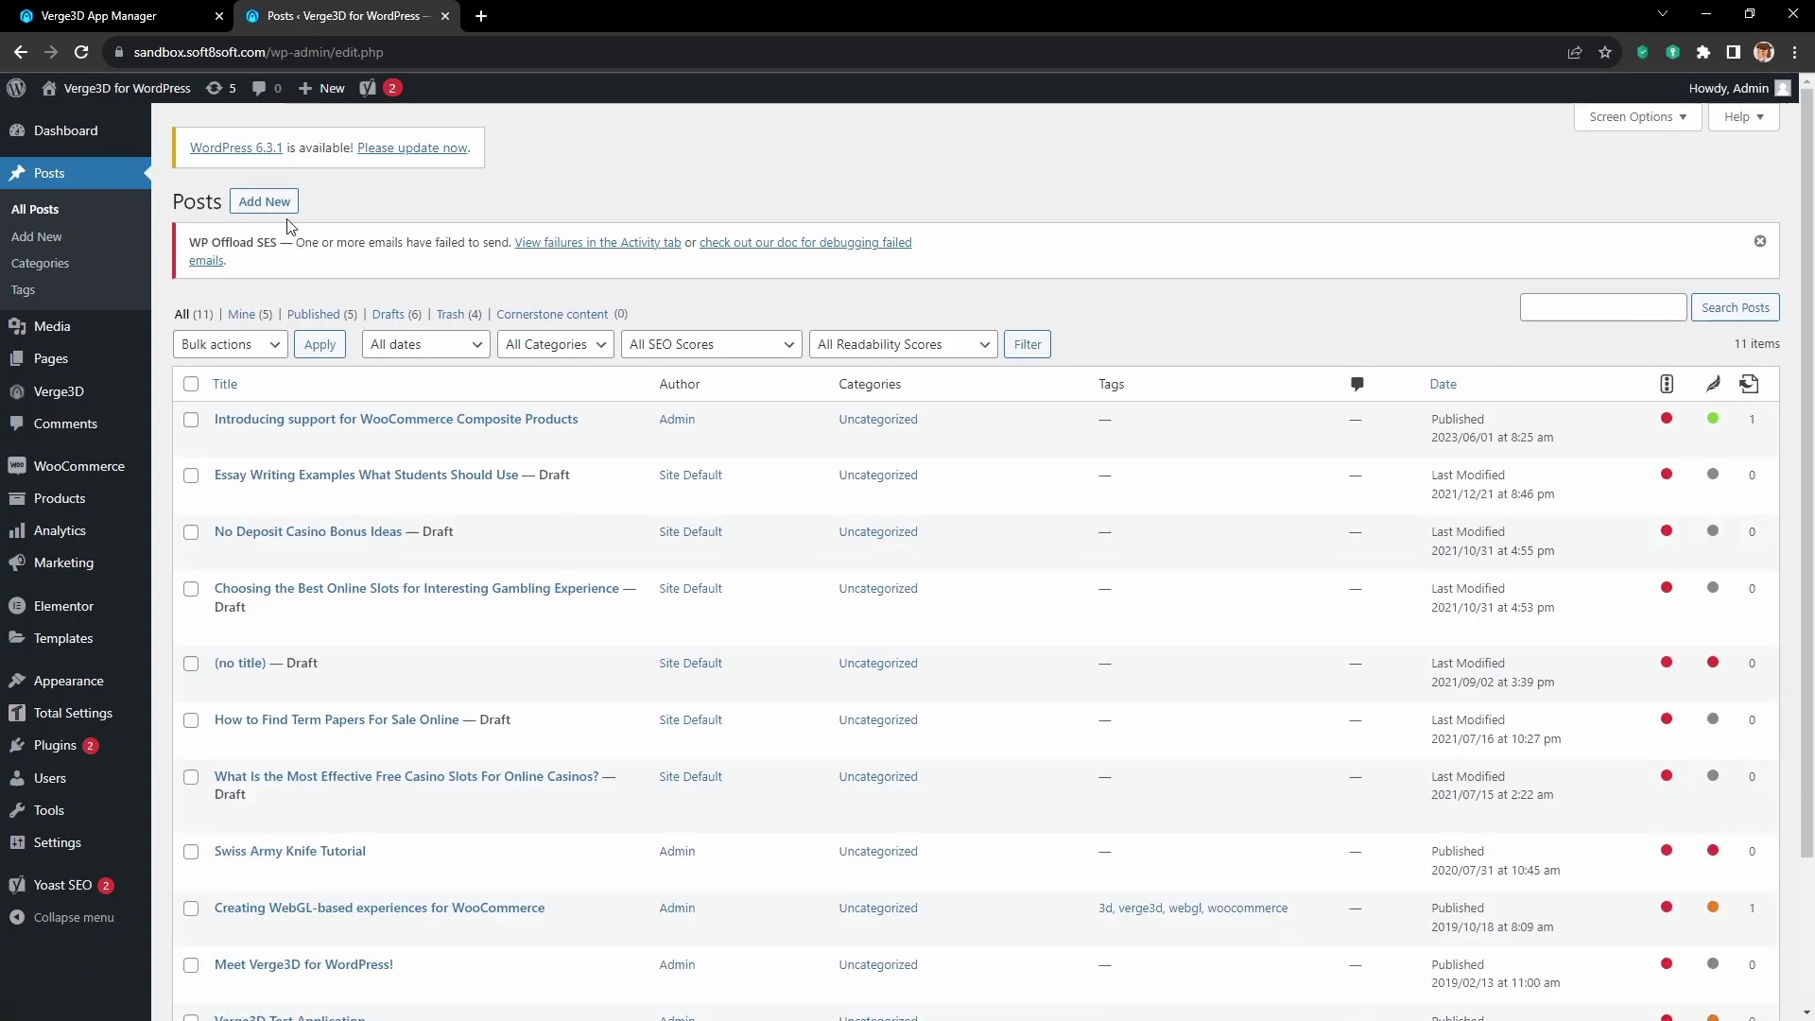
Create a new post titled 'Swiss Army Knife Tutorial' with the shortcode [verge3d id="845"] as its body
{"action": "left_click", "coordinate": [277, 204]}
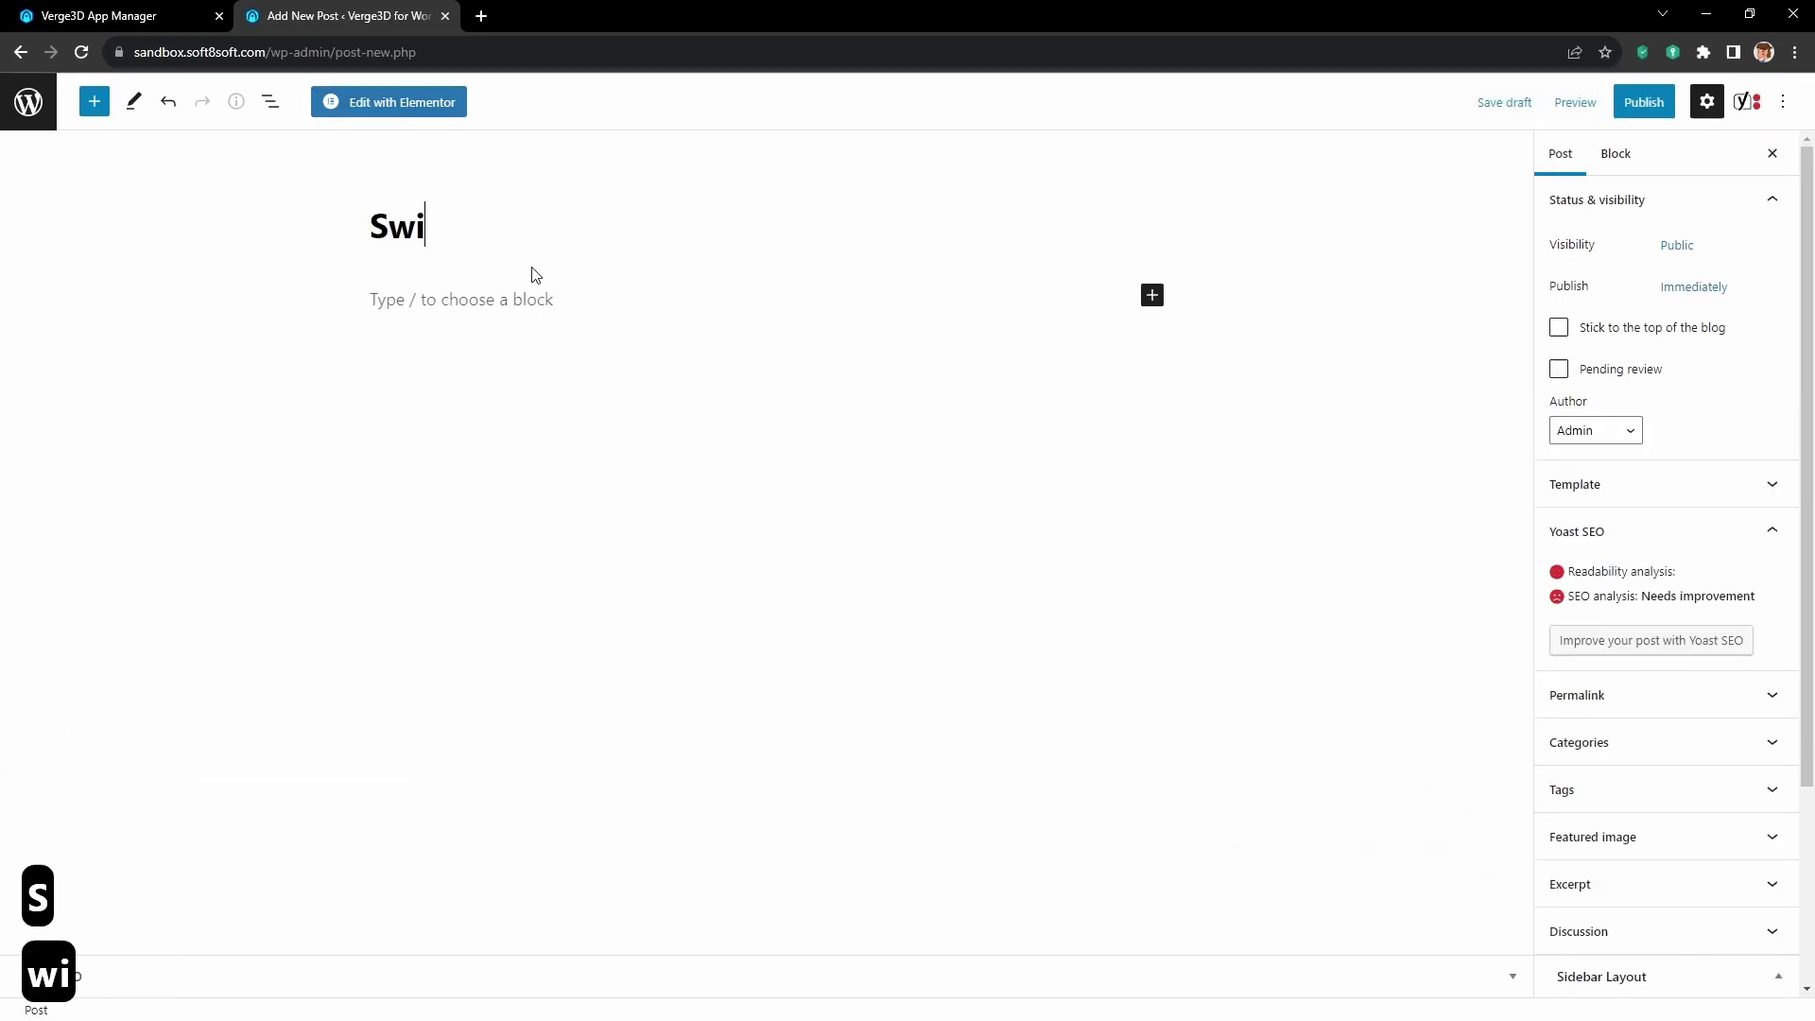
{"action": "type", "text": "ss Army"}
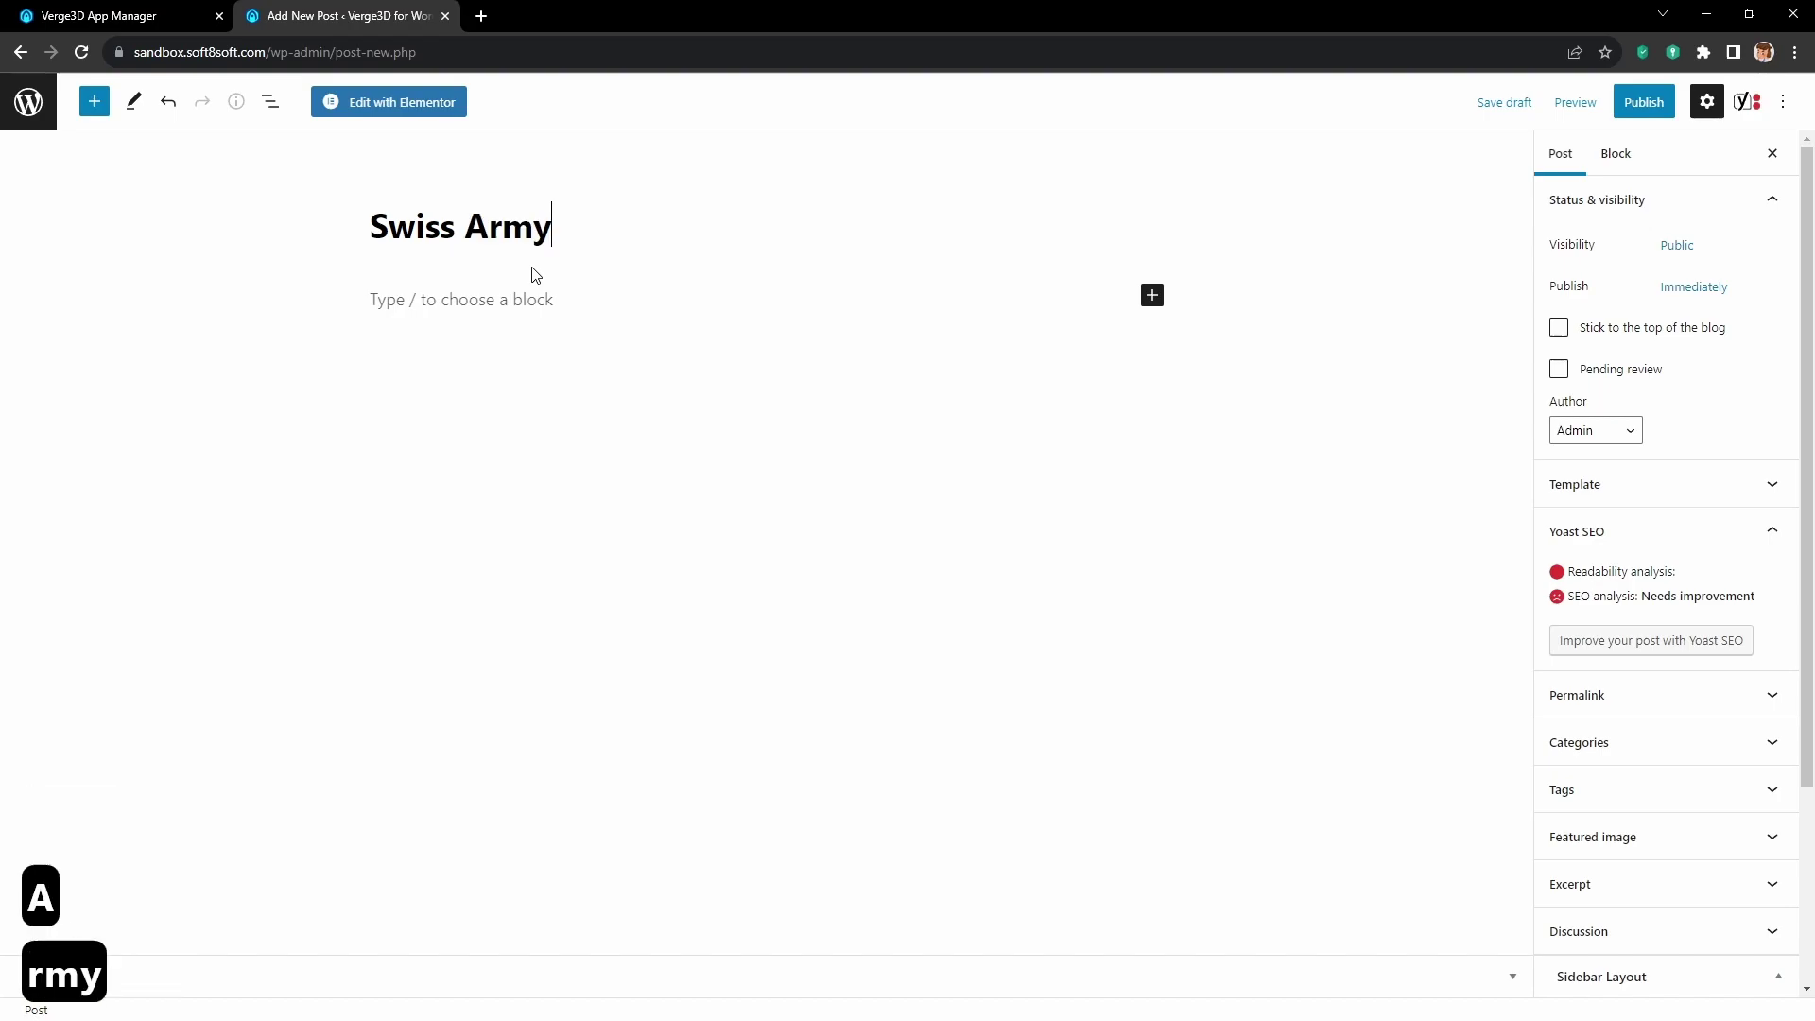
{"action": "type", "text": " Knife"}
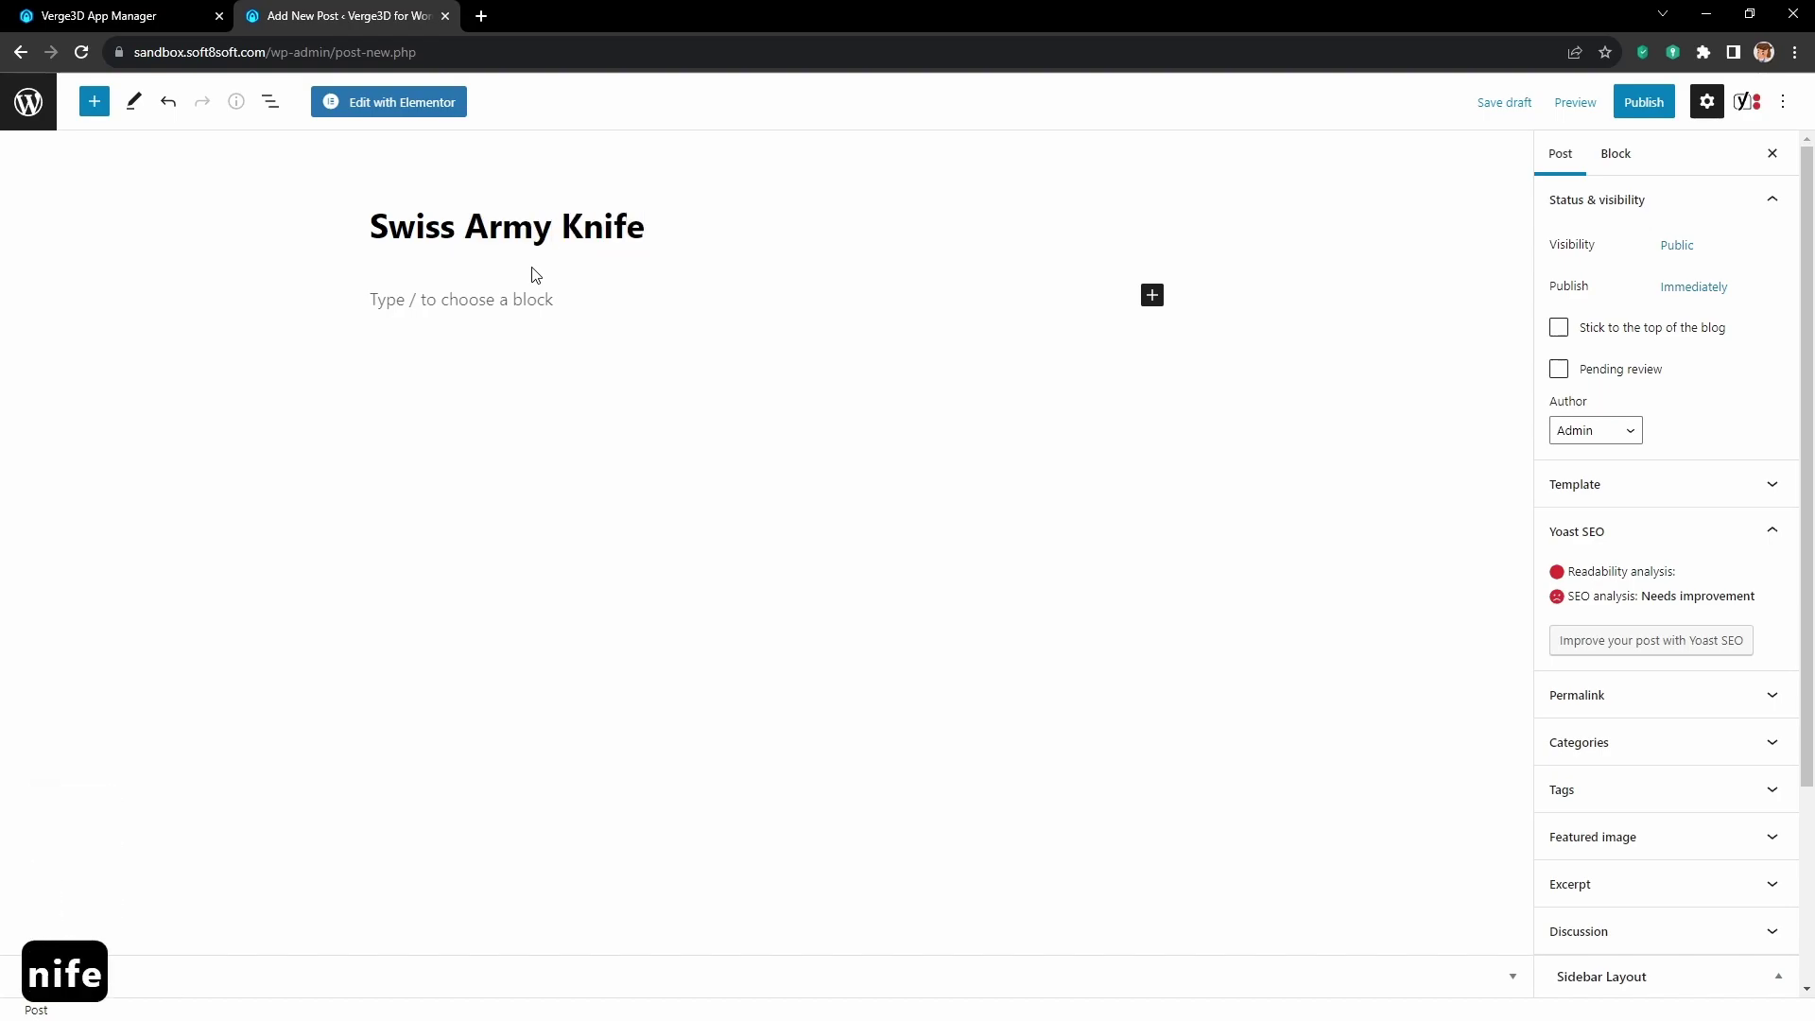
{"action": "type", "text": " Tu"}
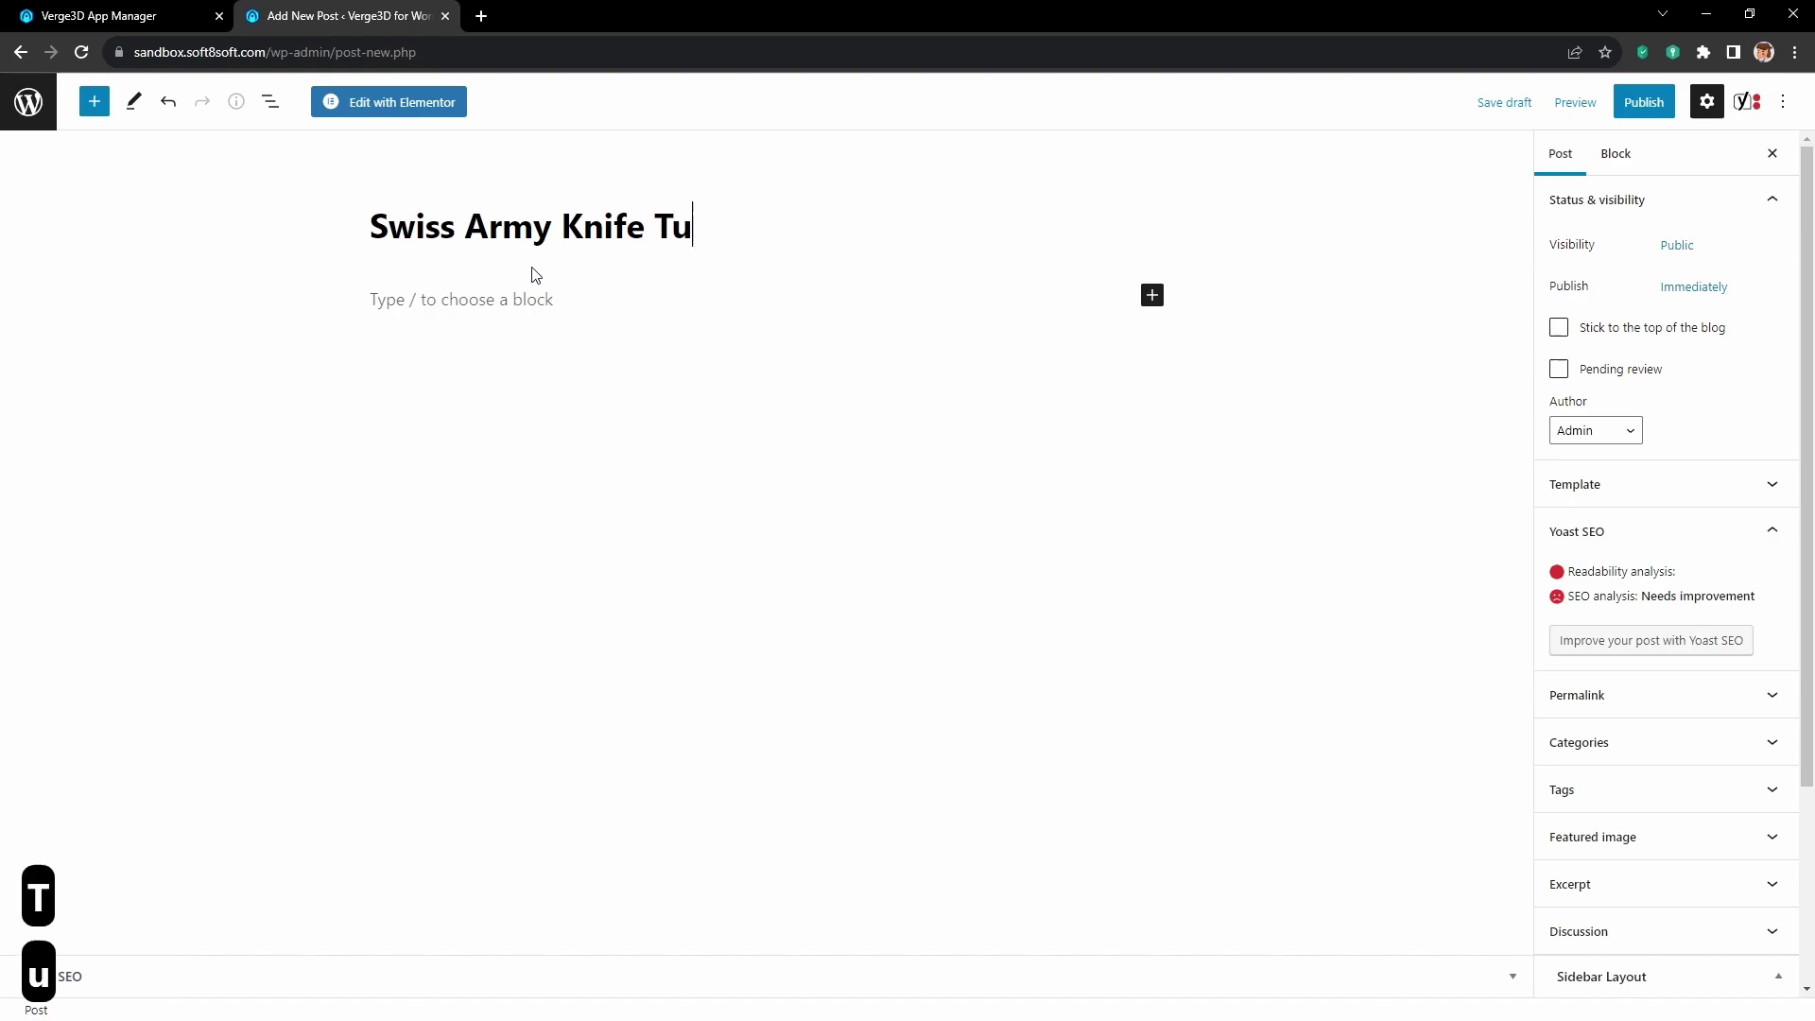
{"action": "type", "text": "torial"}
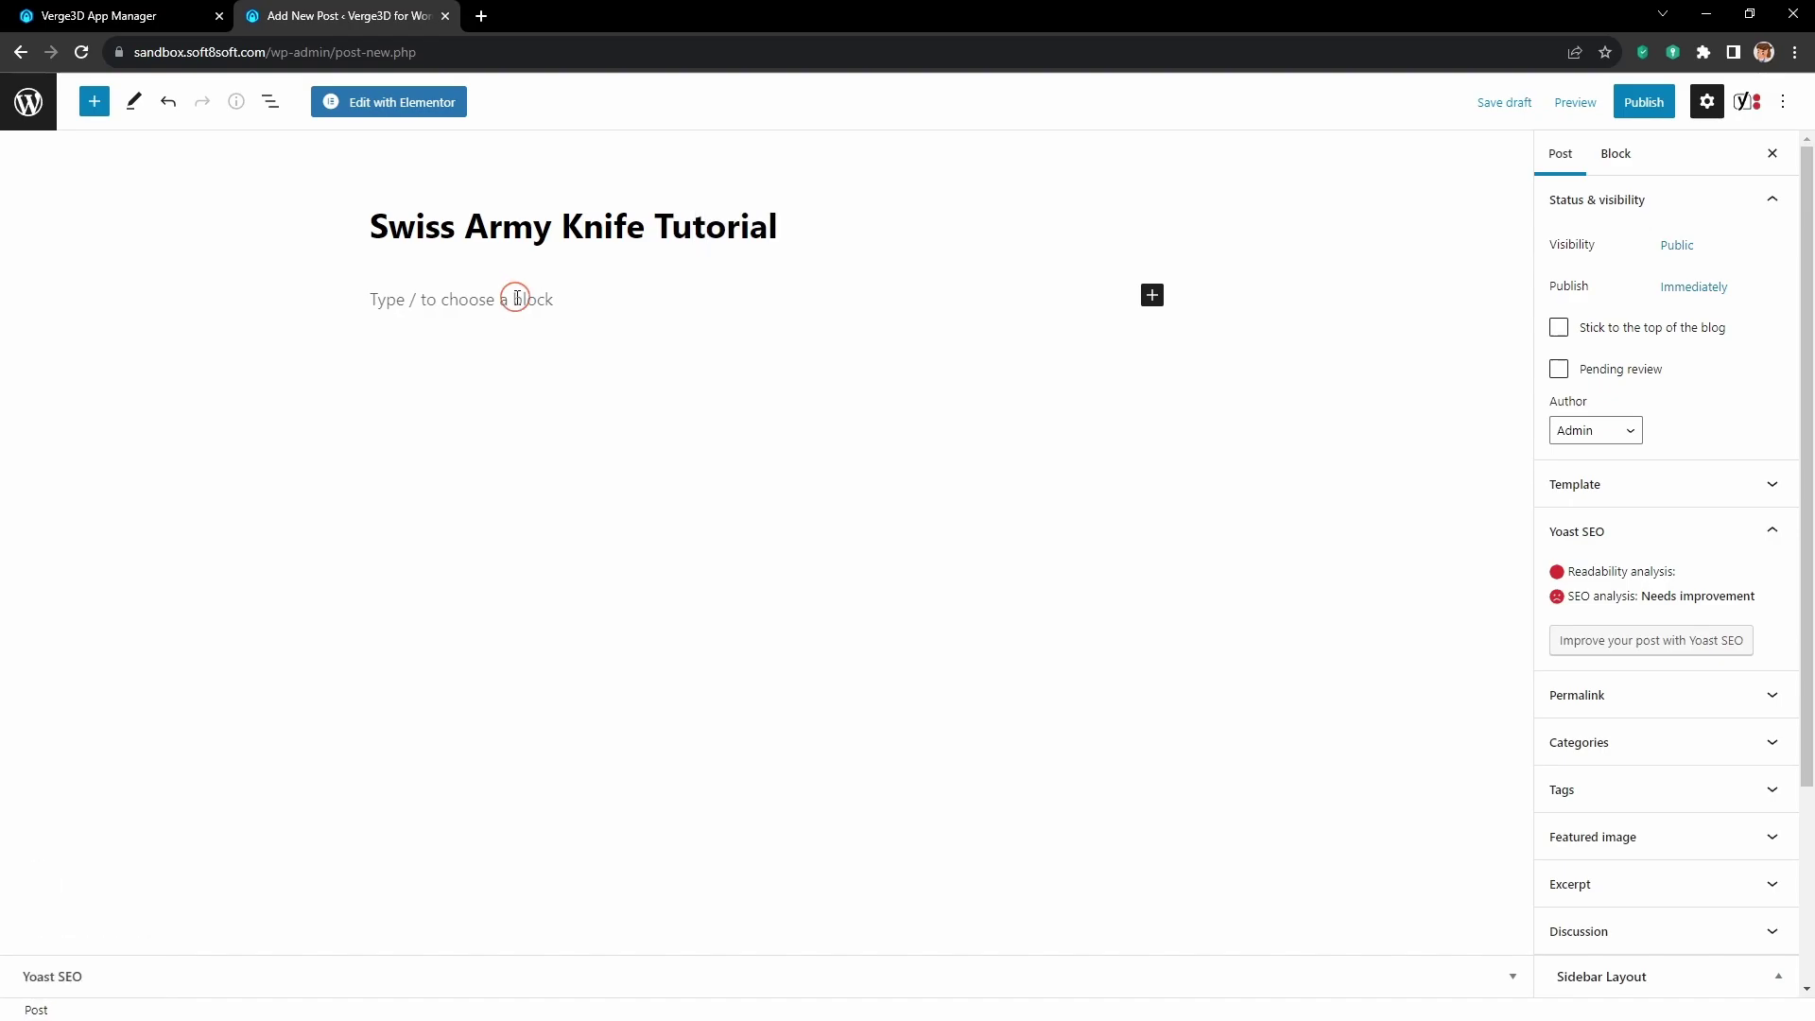
{"action": "left_click", "coordinate": [515, 298]}
{"action": "type", "text": "[verge3d id=\"845\"]"}
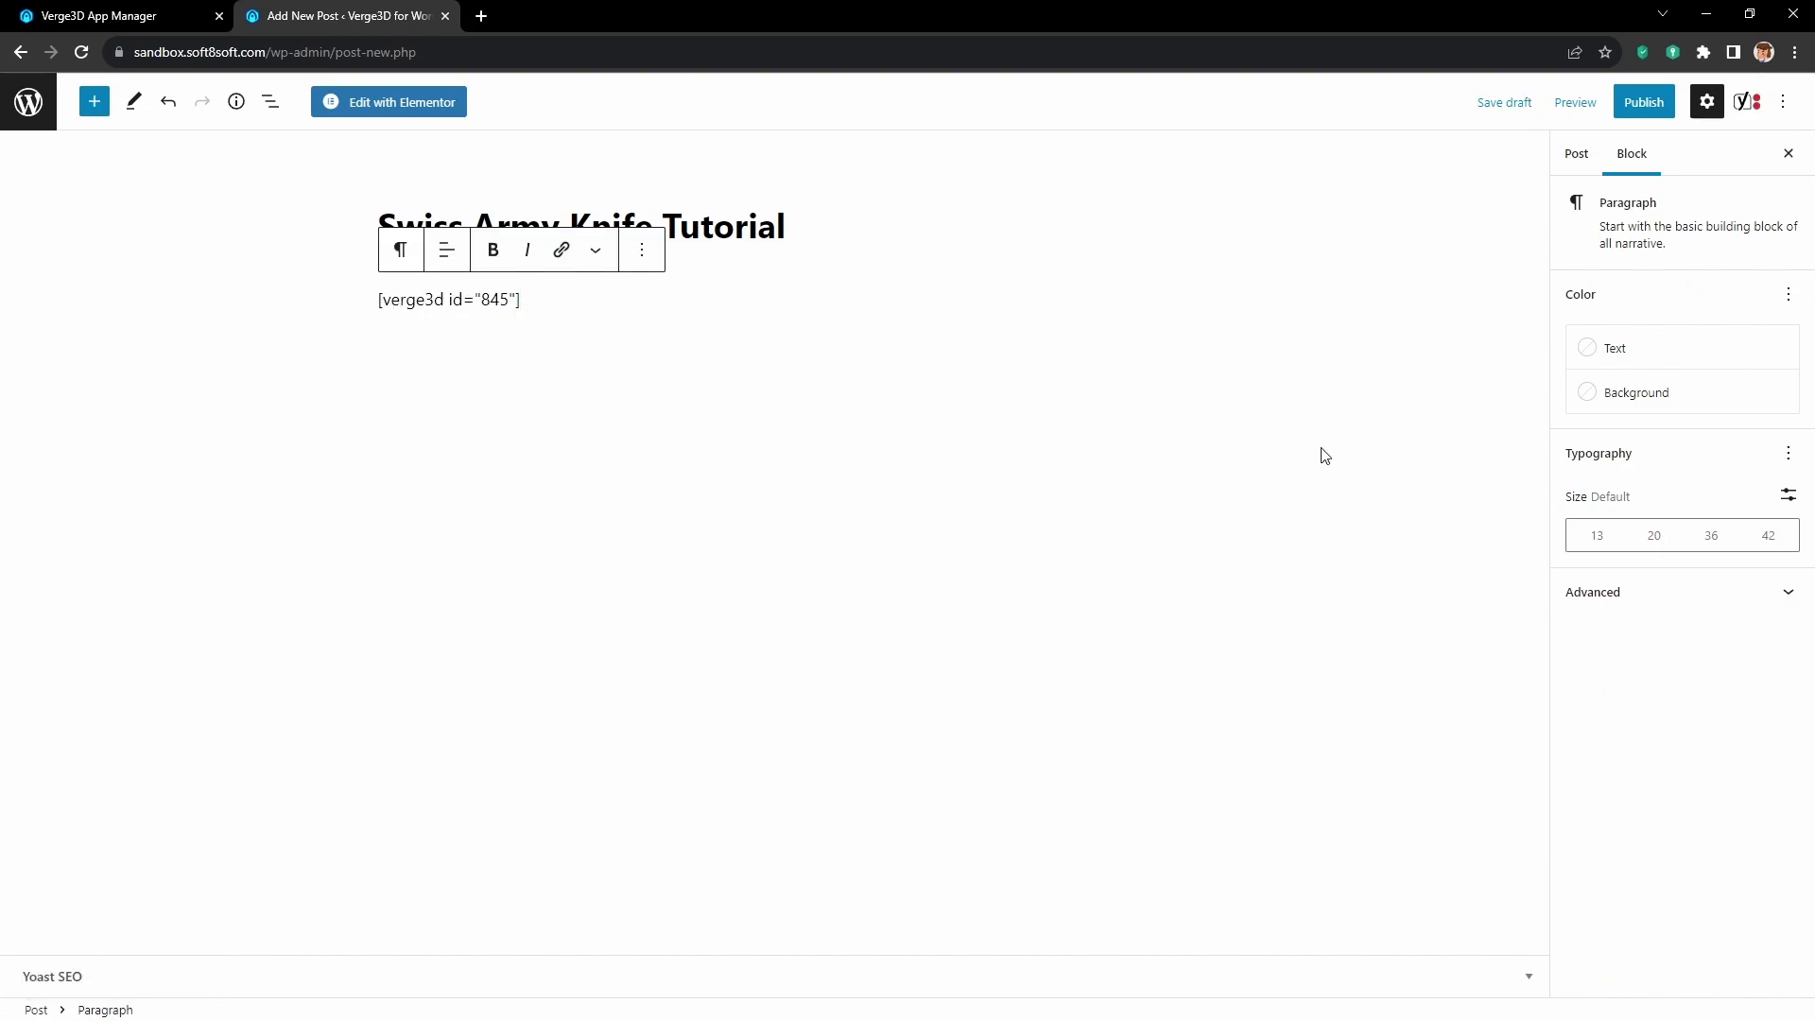
Publish the post and open its live page
{"action": "left_click", "coordinate": [1644, 103]}
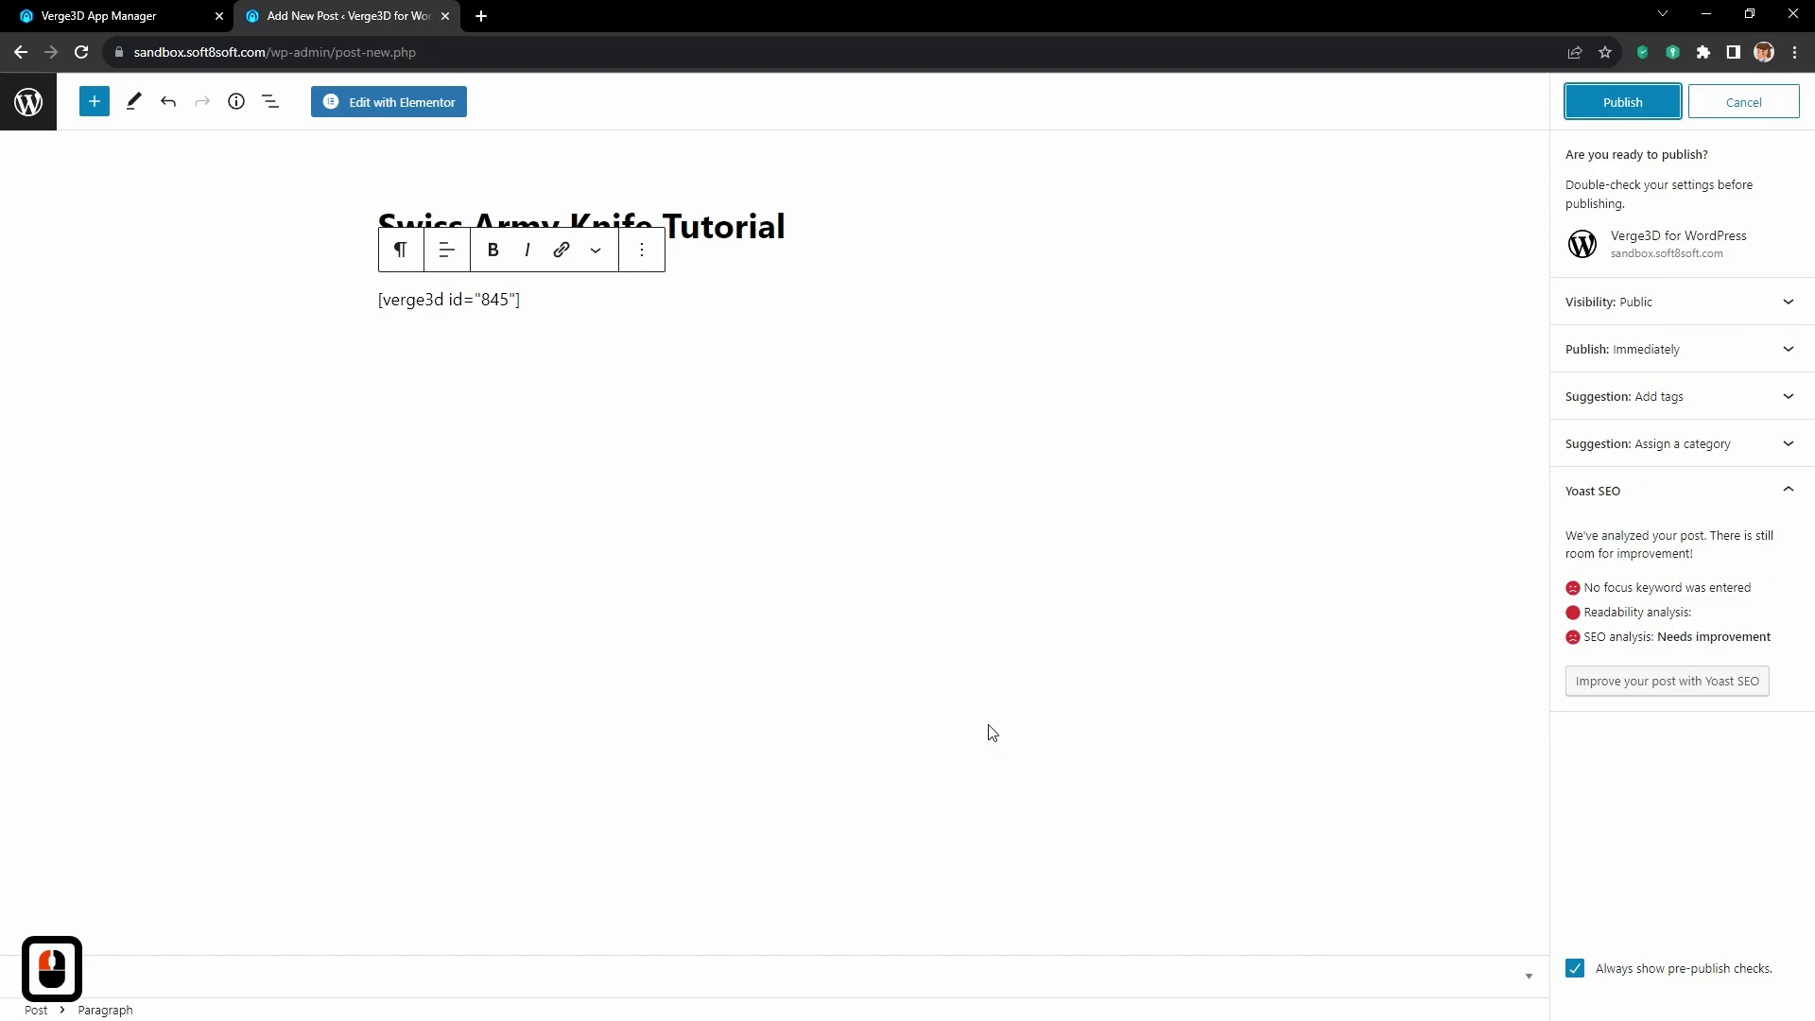
{"action": "left_click", "coordinate": [1622, 102]}
{"action": "left_click", "coordinate": [1616, 303]}
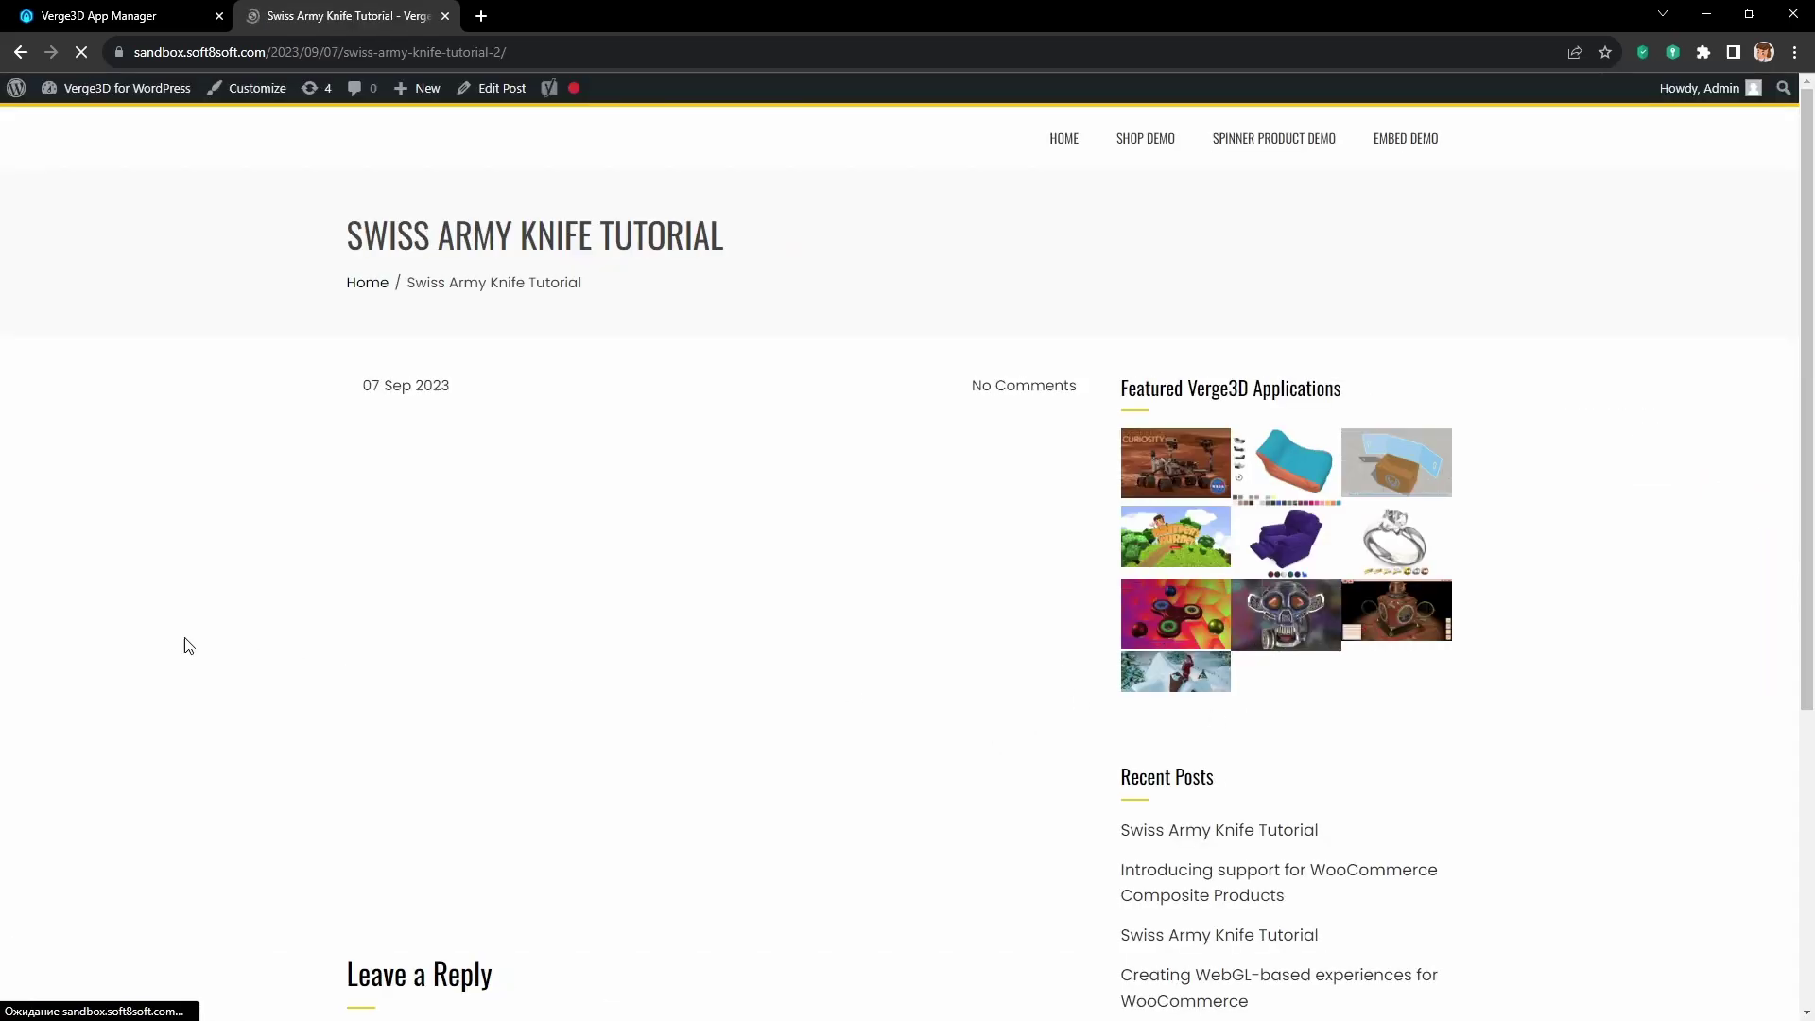
Rotate the embedded Swiss Army Knife model in the live post to confirm the app works
{"action": "scroll", "coordinate": [188, 646], "scroll_direction": "down", "scroll_amount": 4}
{"action": "scroll", "coordinate": [188, 645], "scroll_direction": "up", "scroll_amount": 2}
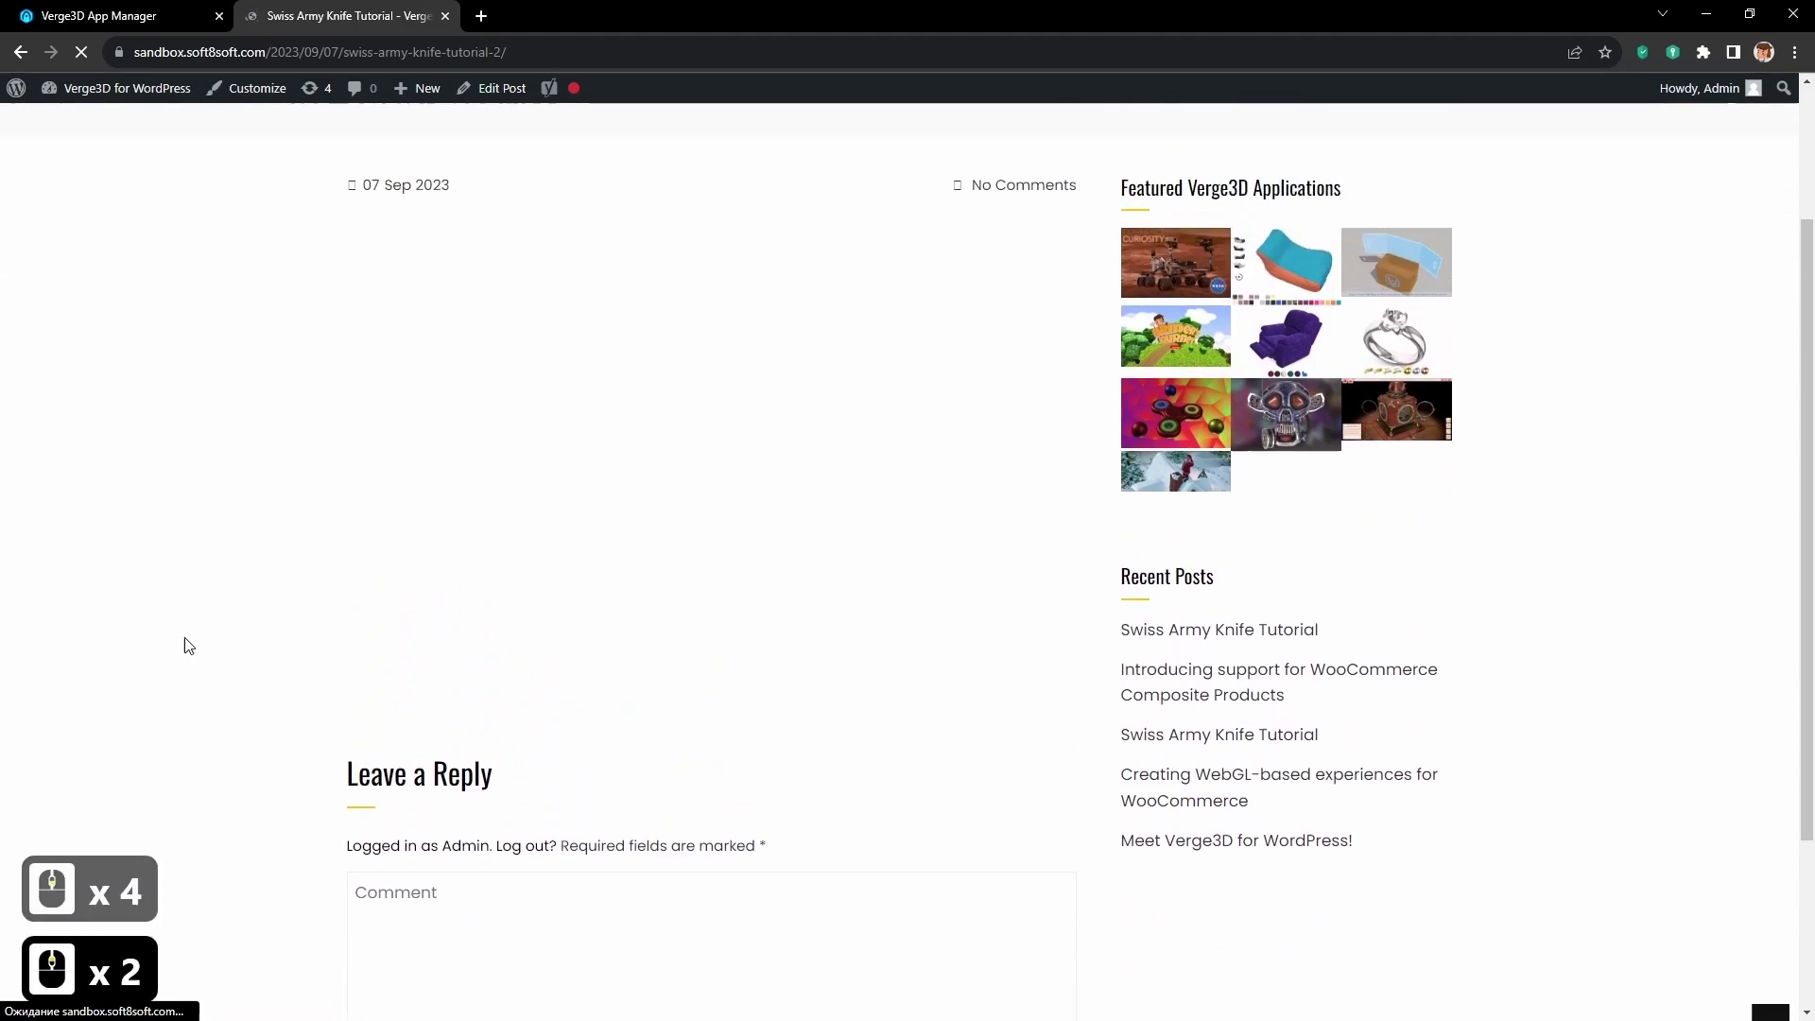
{"action": "scroll", "coordinate": [189, 645], "scroll_direction": "up", "scroll_amount": 2}
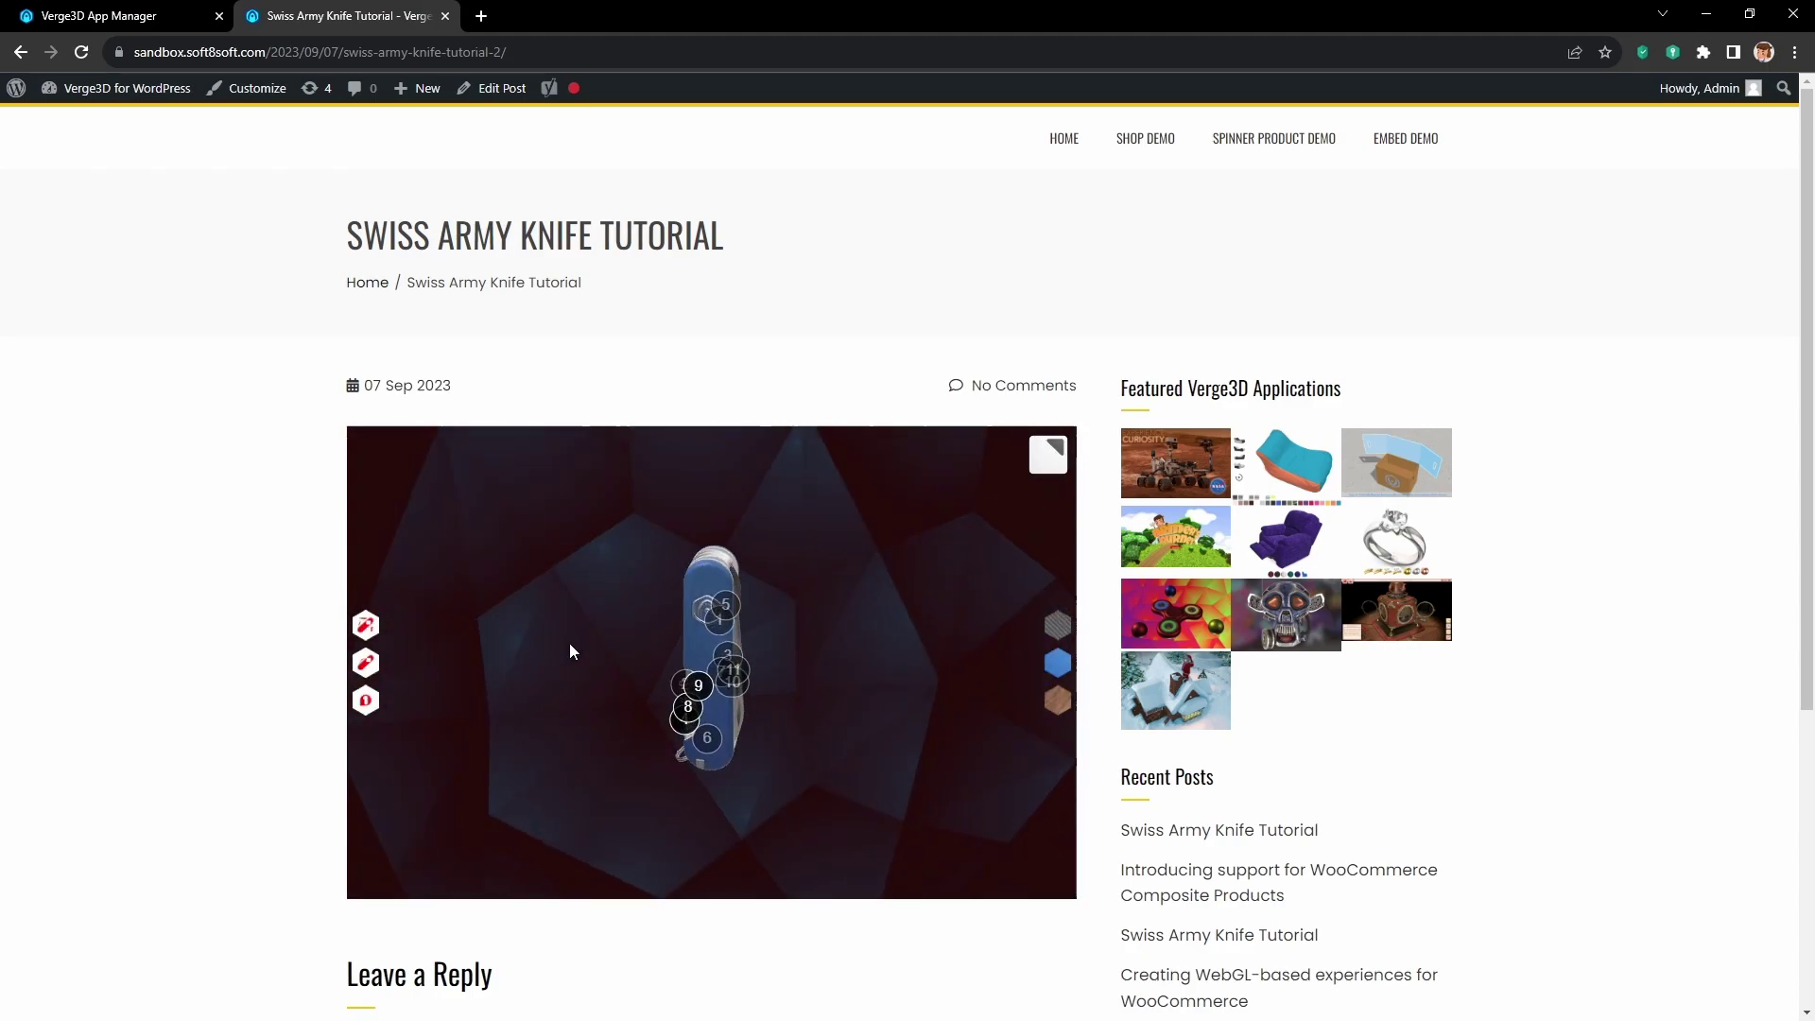
{"action": "left_click_drag", "start_coordinate": [532, 642], "coordinate": [535, 689]}
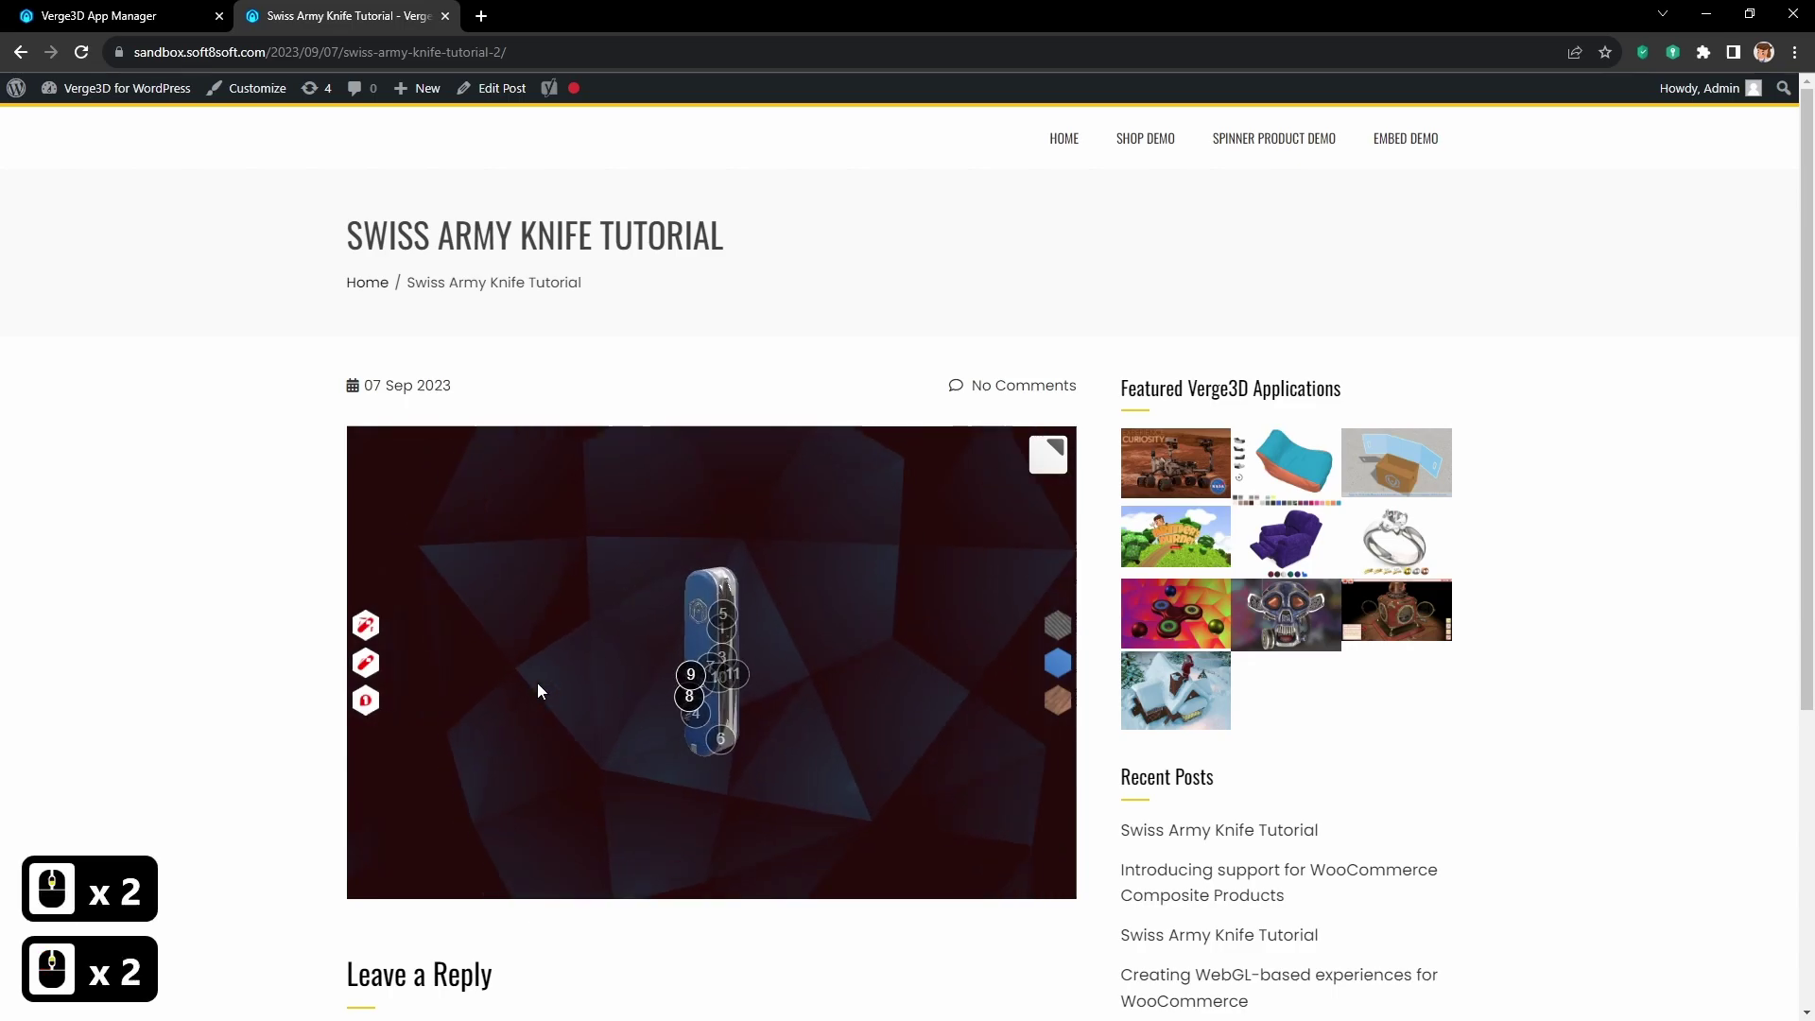
{"action": "scroll", "coordinate": [231, 684], "scroll_direction": "down", "scroll_amount": 2}
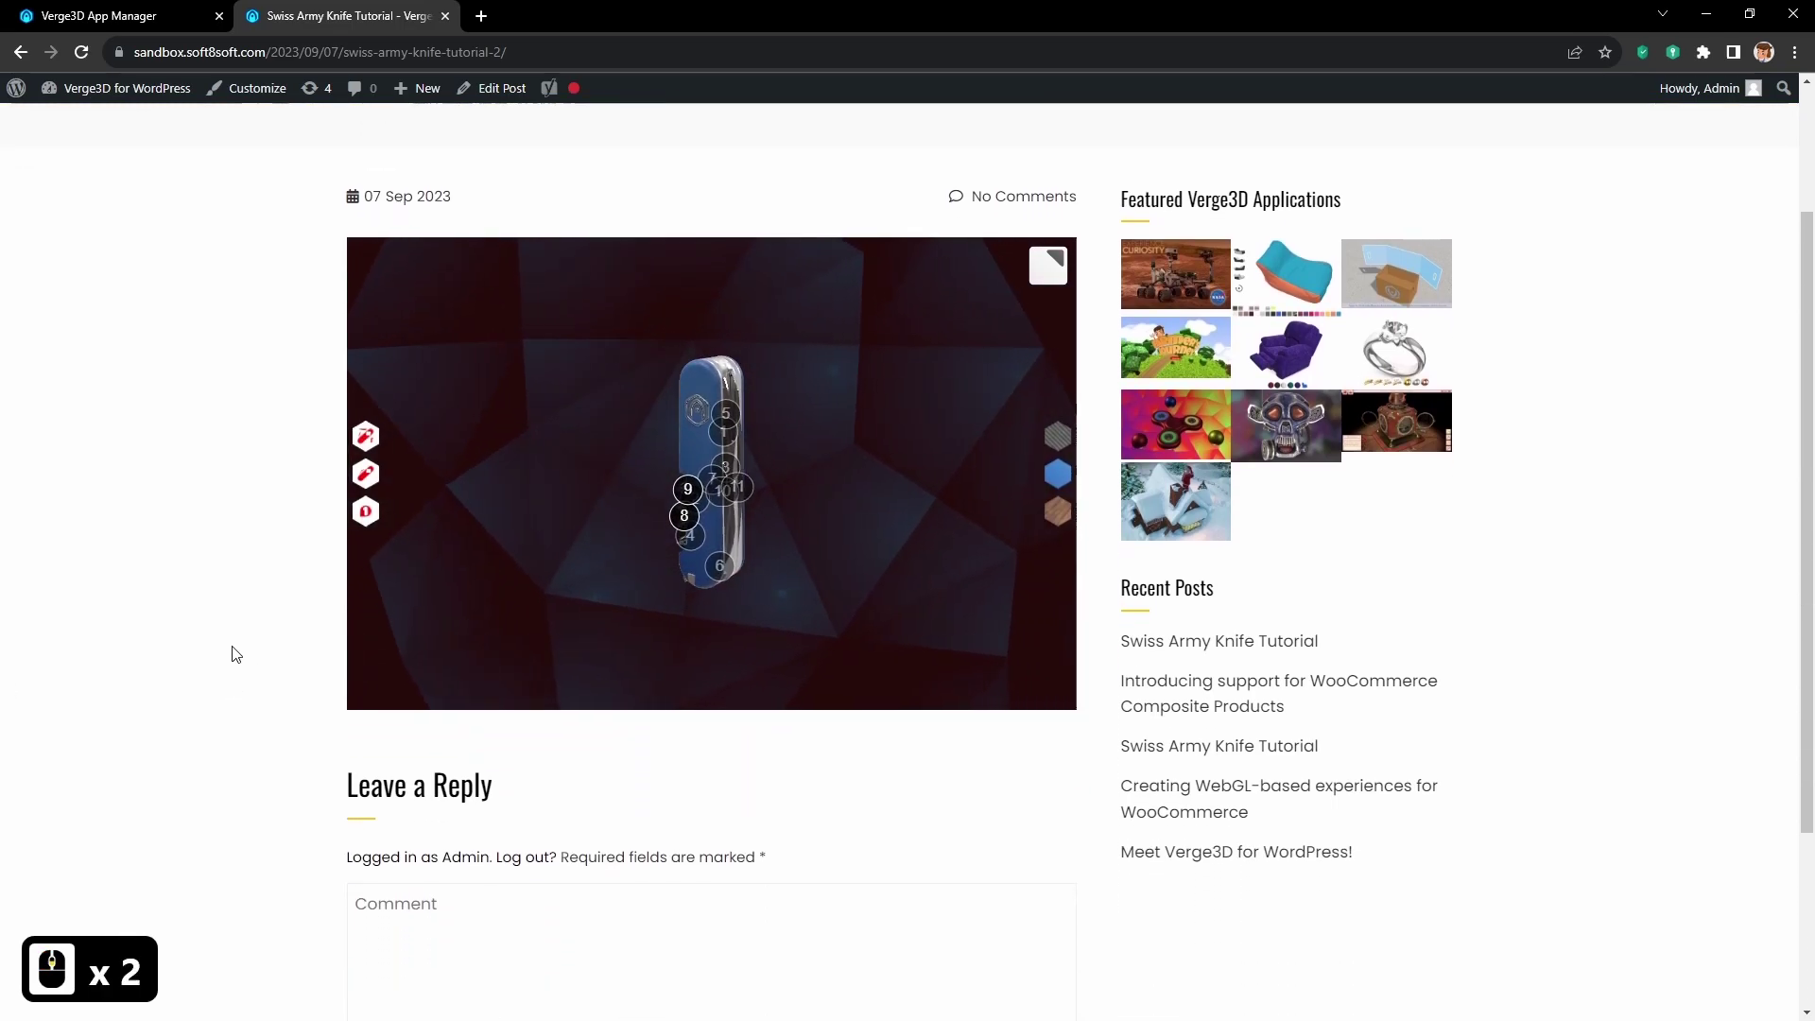